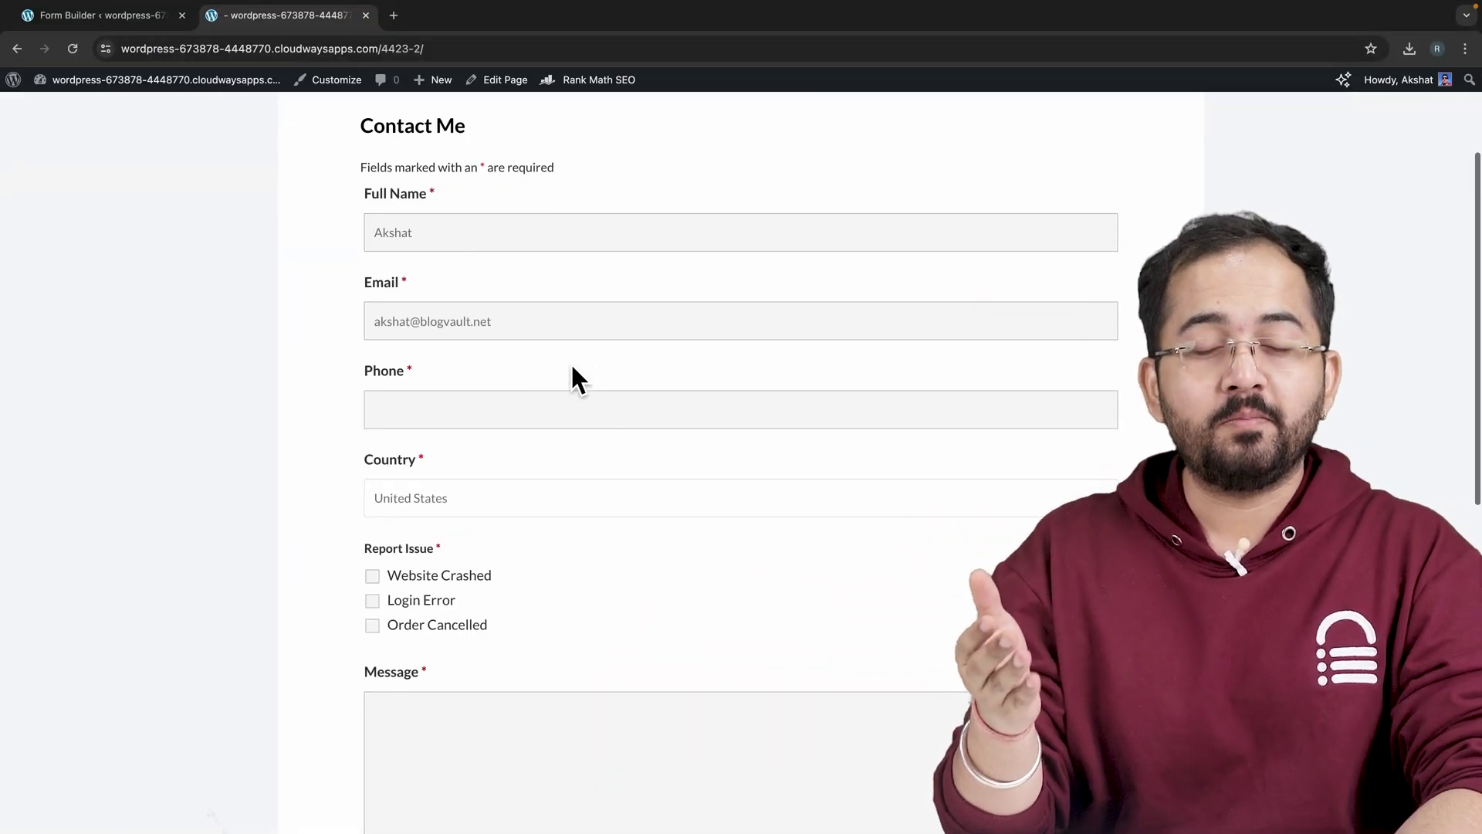
Step: Scroll through the filled-in Contact Me form on the live page and submit it
{"action": "scroll", "coordinate": [567, 361], "scroll_direction": "down", "scroll_amount": 2}
{"action": "scroll", "coordinate": [566, 358], "scroll_direction": "up", "scroll_amount": 5}
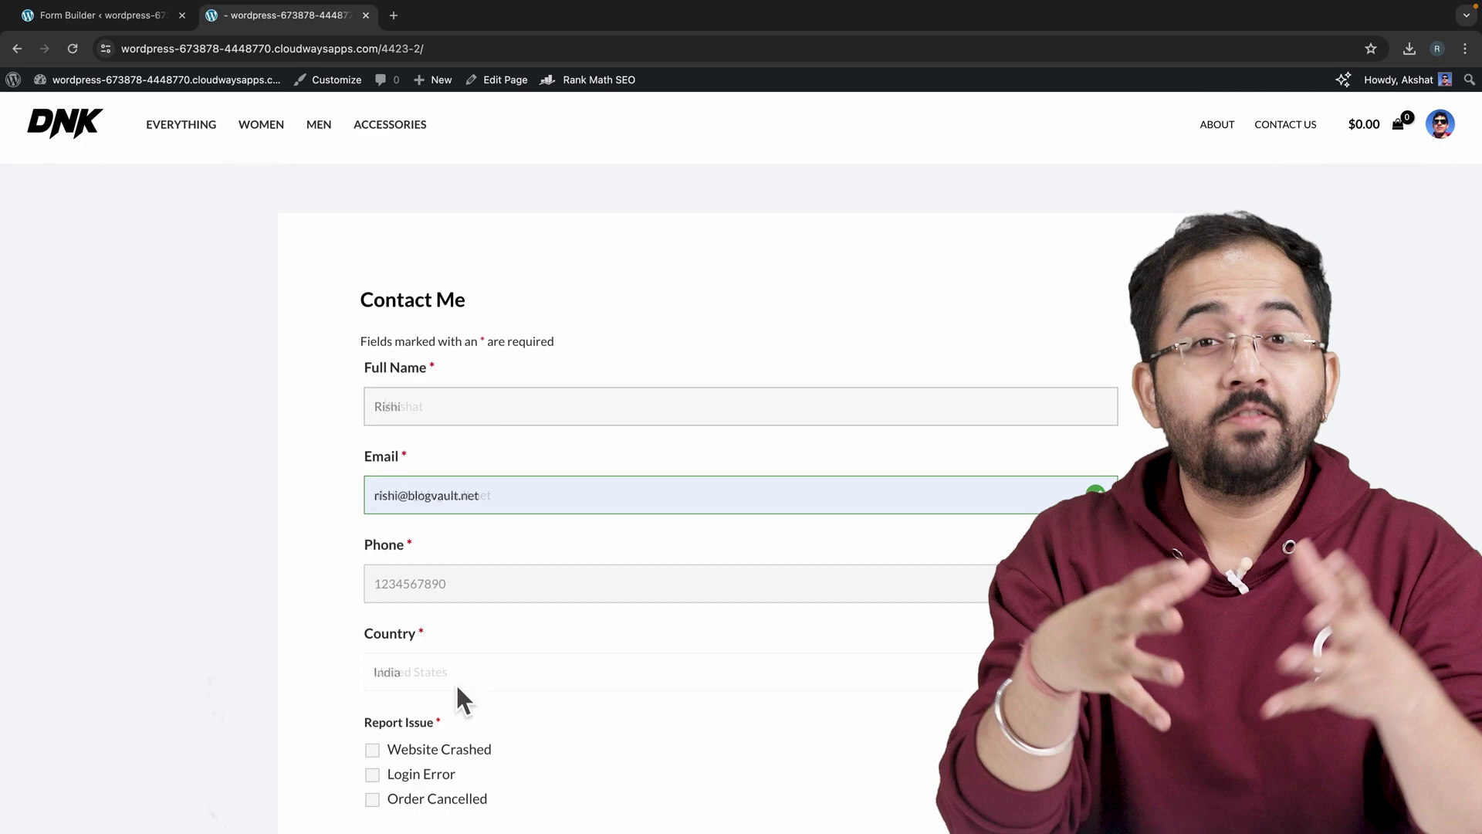
{"action": "scroll", "coordinate": [455, 683], "scroll_direction": "down", "scroll_amount": 4}
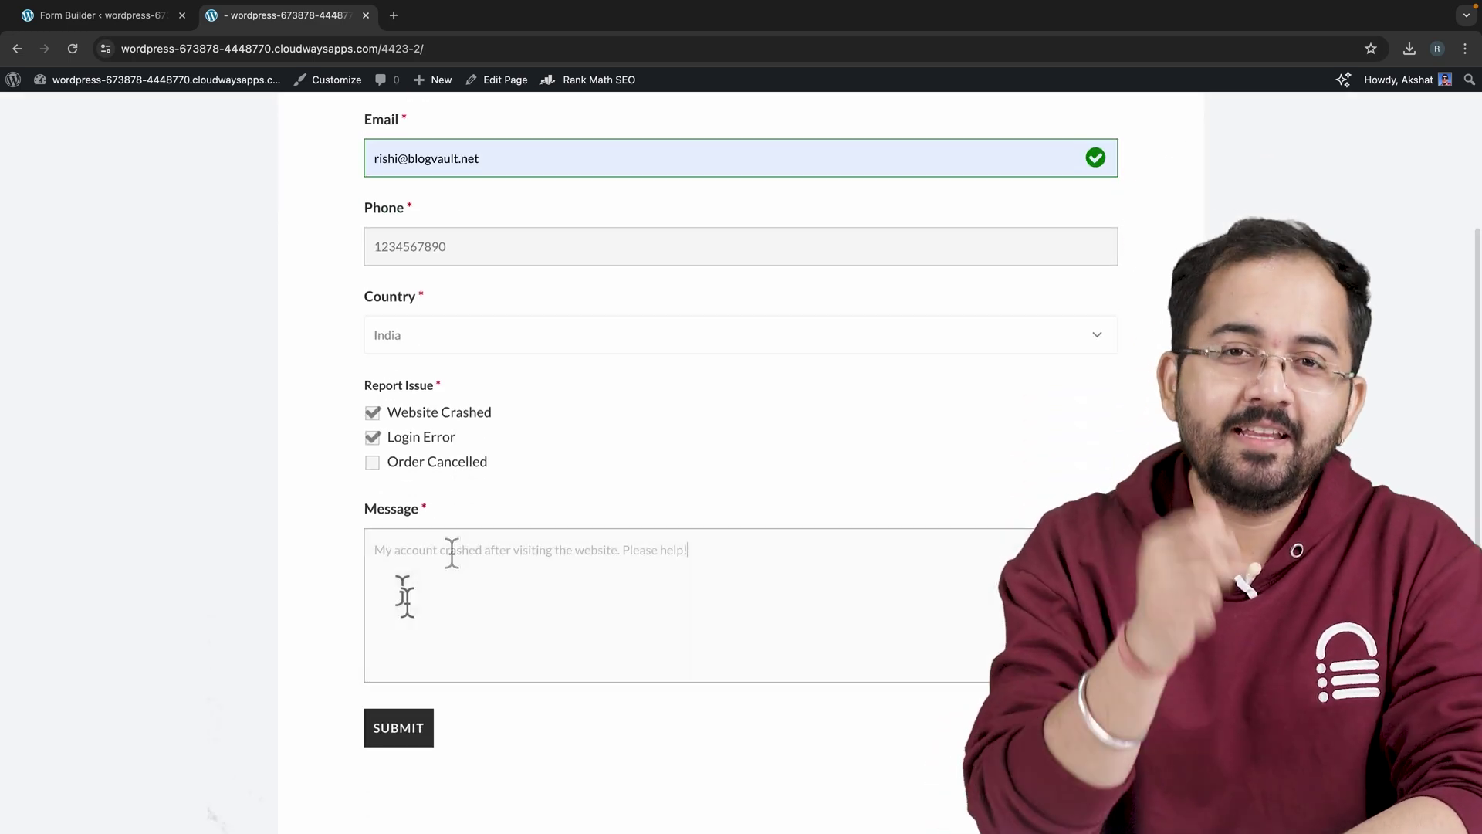
{"action": "left_click", "coordinate": [386, 725]}
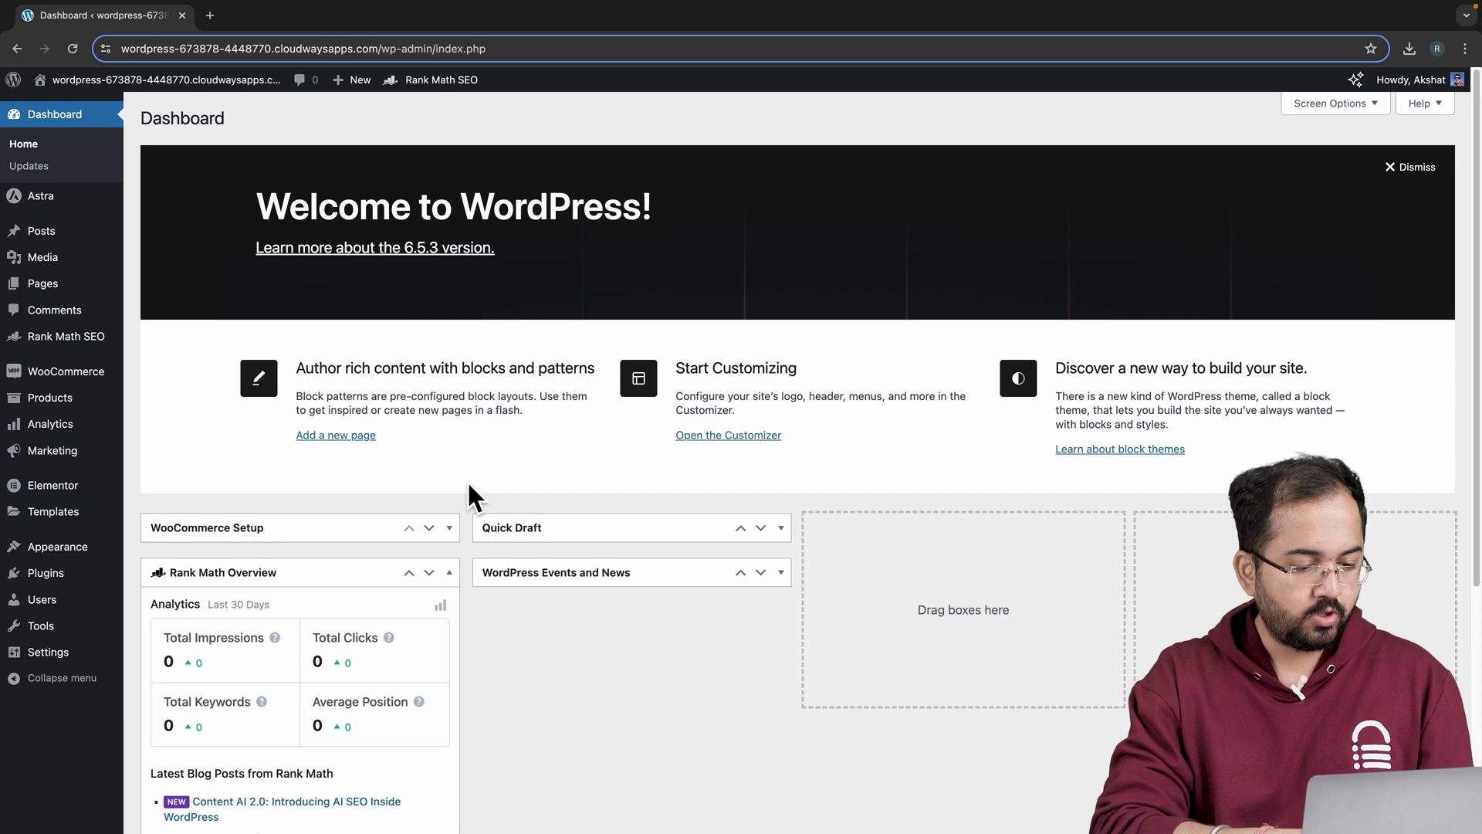
Step: Search the plugin directory for 'ninja forms', install and activate it, then refresh
{"action": "mouse_move", "coordinate": [98, 585]}
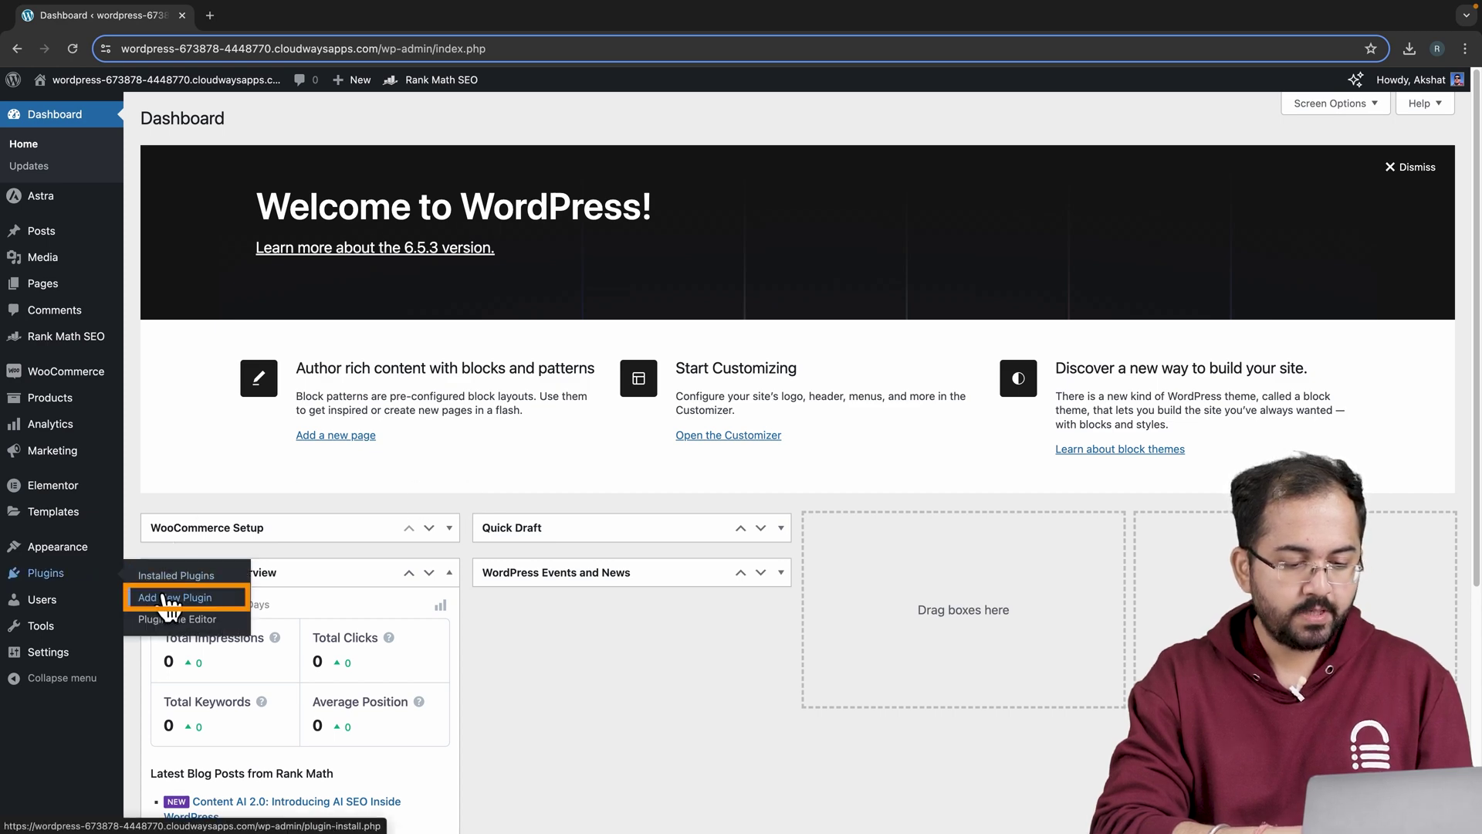
{"action": "type", "text": "nin"}
{"action": "type", "text": "ja "}
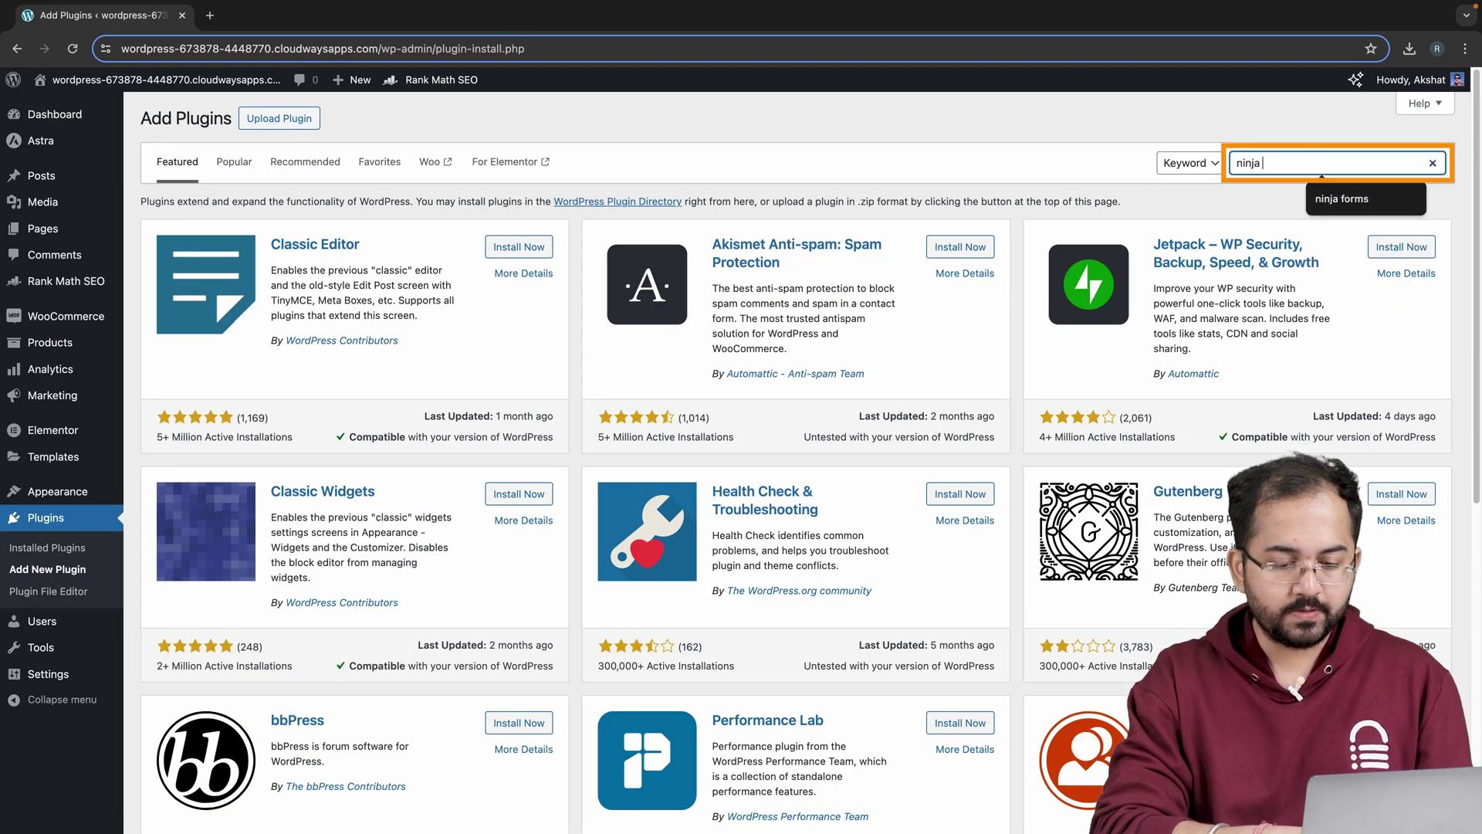
{"action": "type", "text": "forms"}
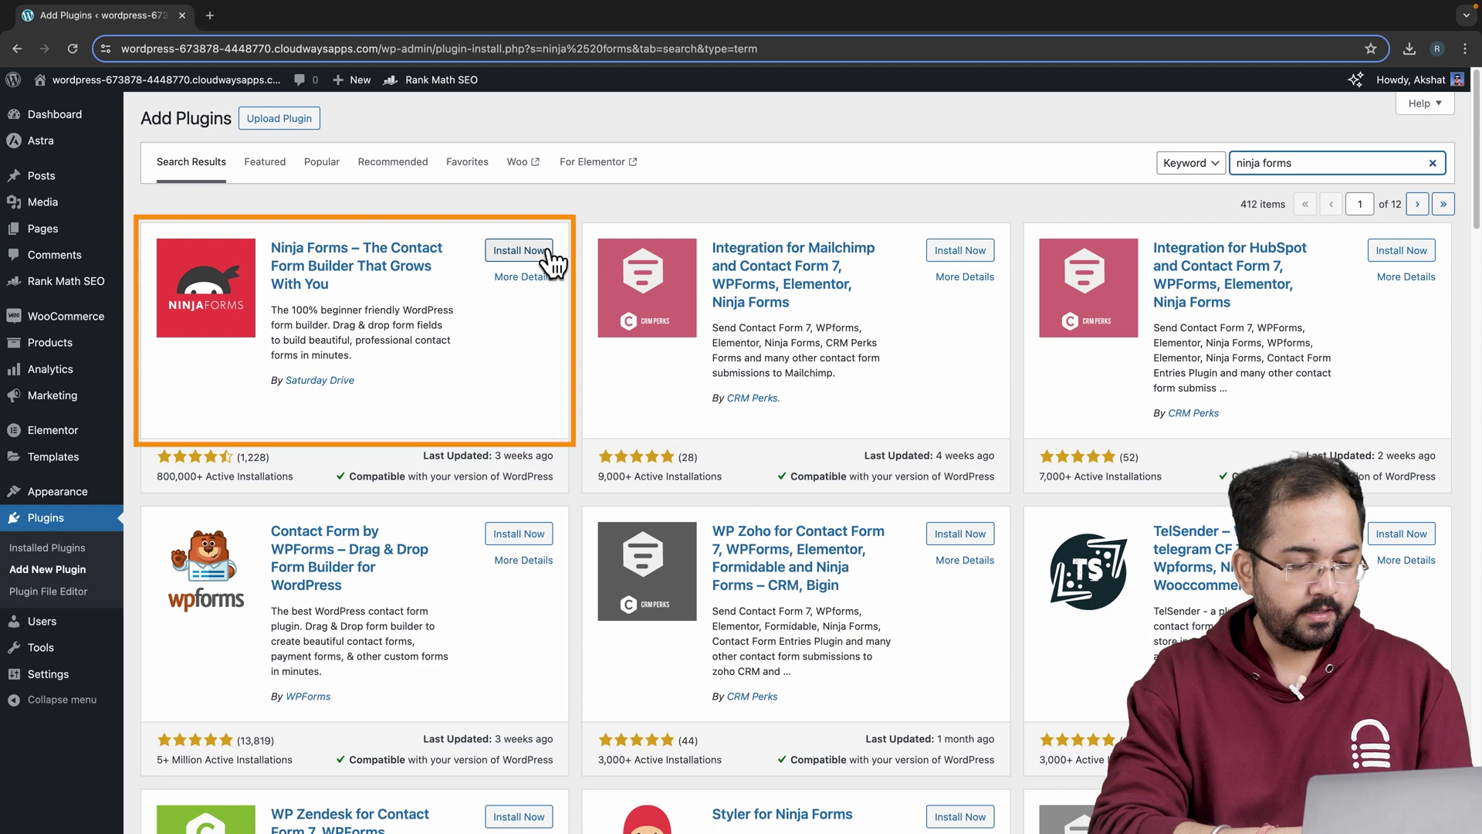
{"action": "left_click", "coordinate": [550, 252]}
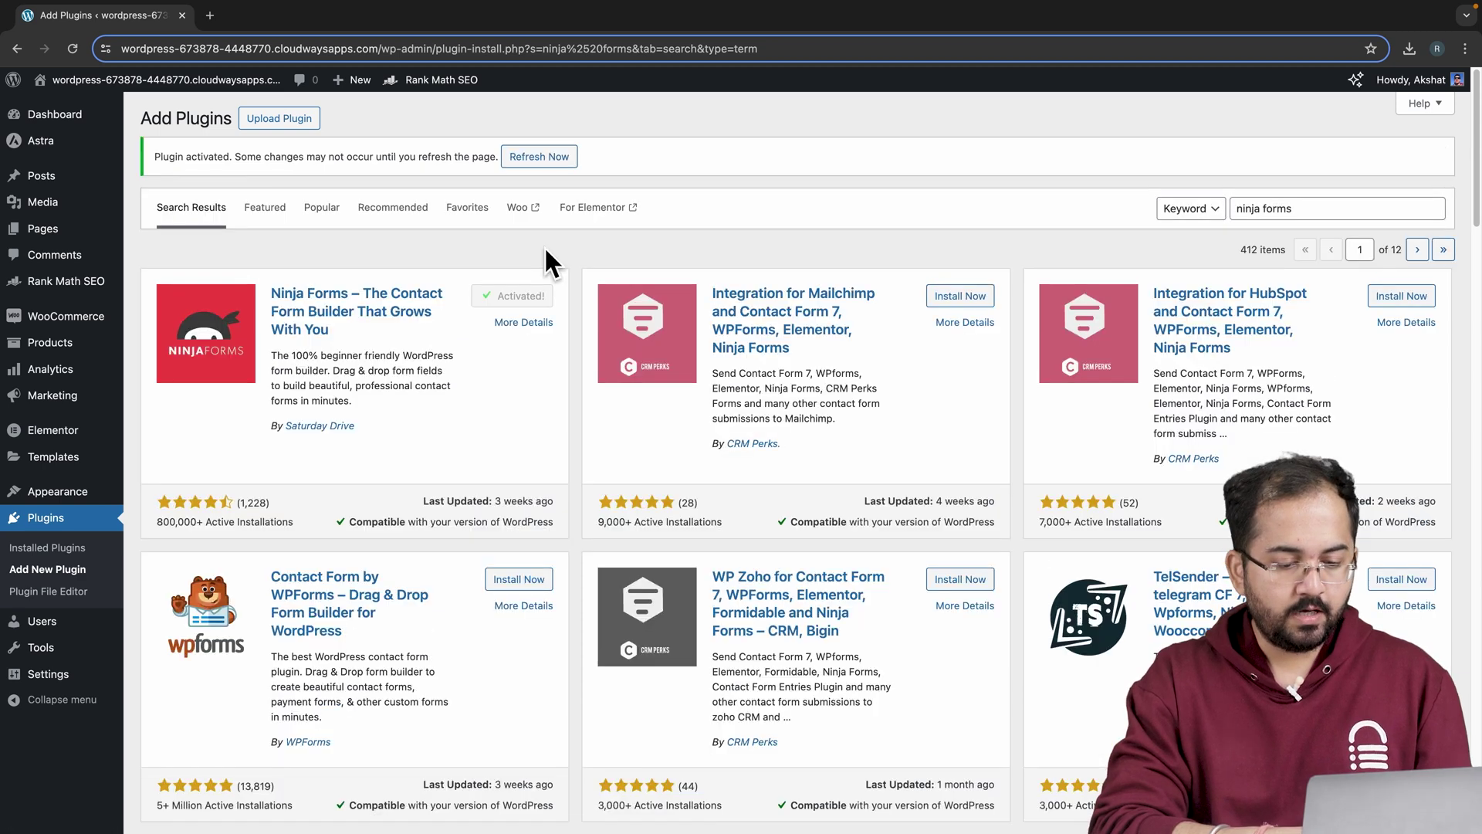
{"action": "left_click", "coordinate": [540, 160]}
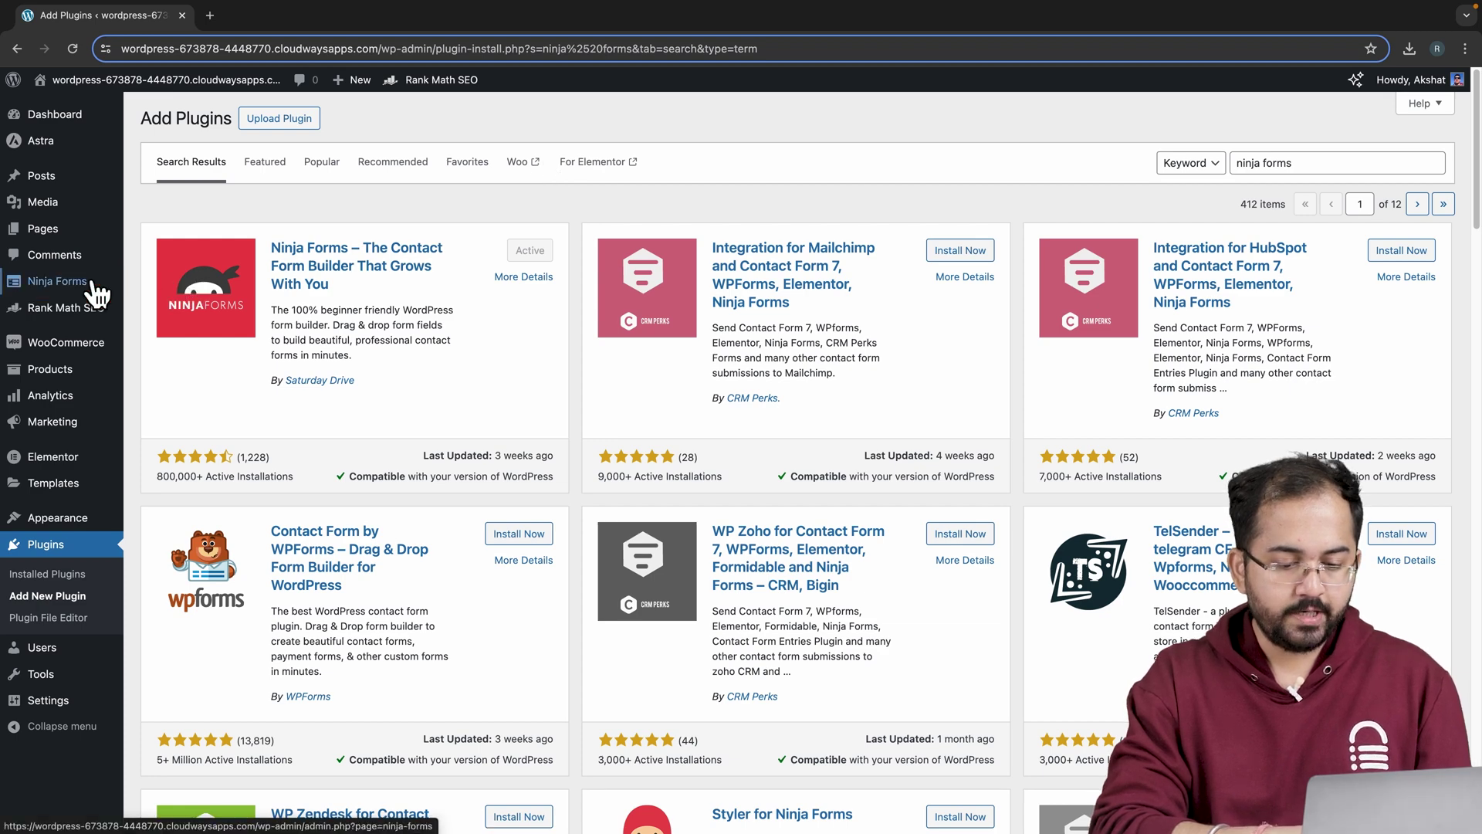
Step: Delete the Contact Me form from the Ninja Forms list, confirming with DELETE
{"action": "left_click", "coordinate": [58, 281]}
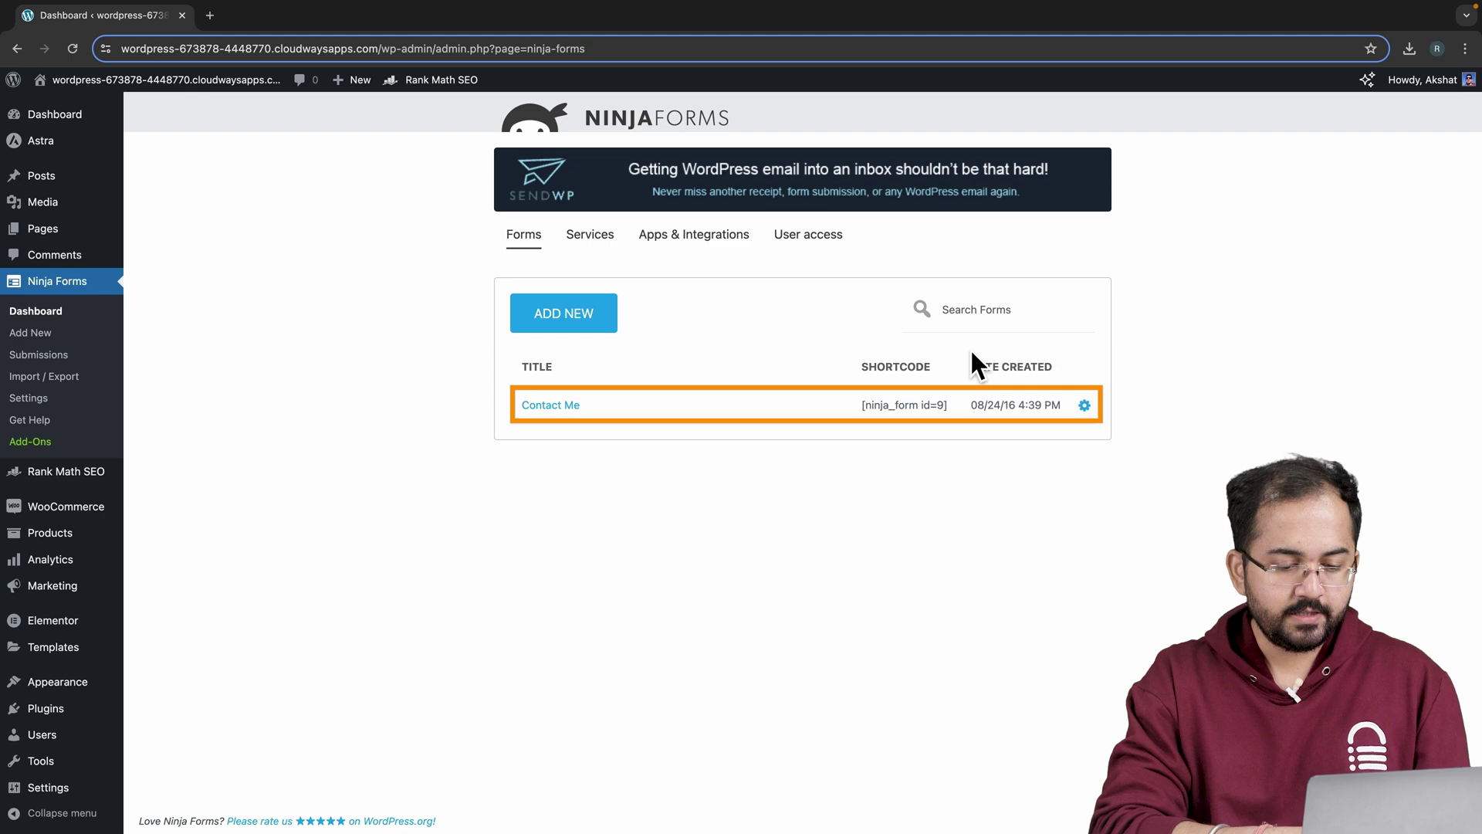
{"action": "left_click", "coordinate": [1085, 410]}
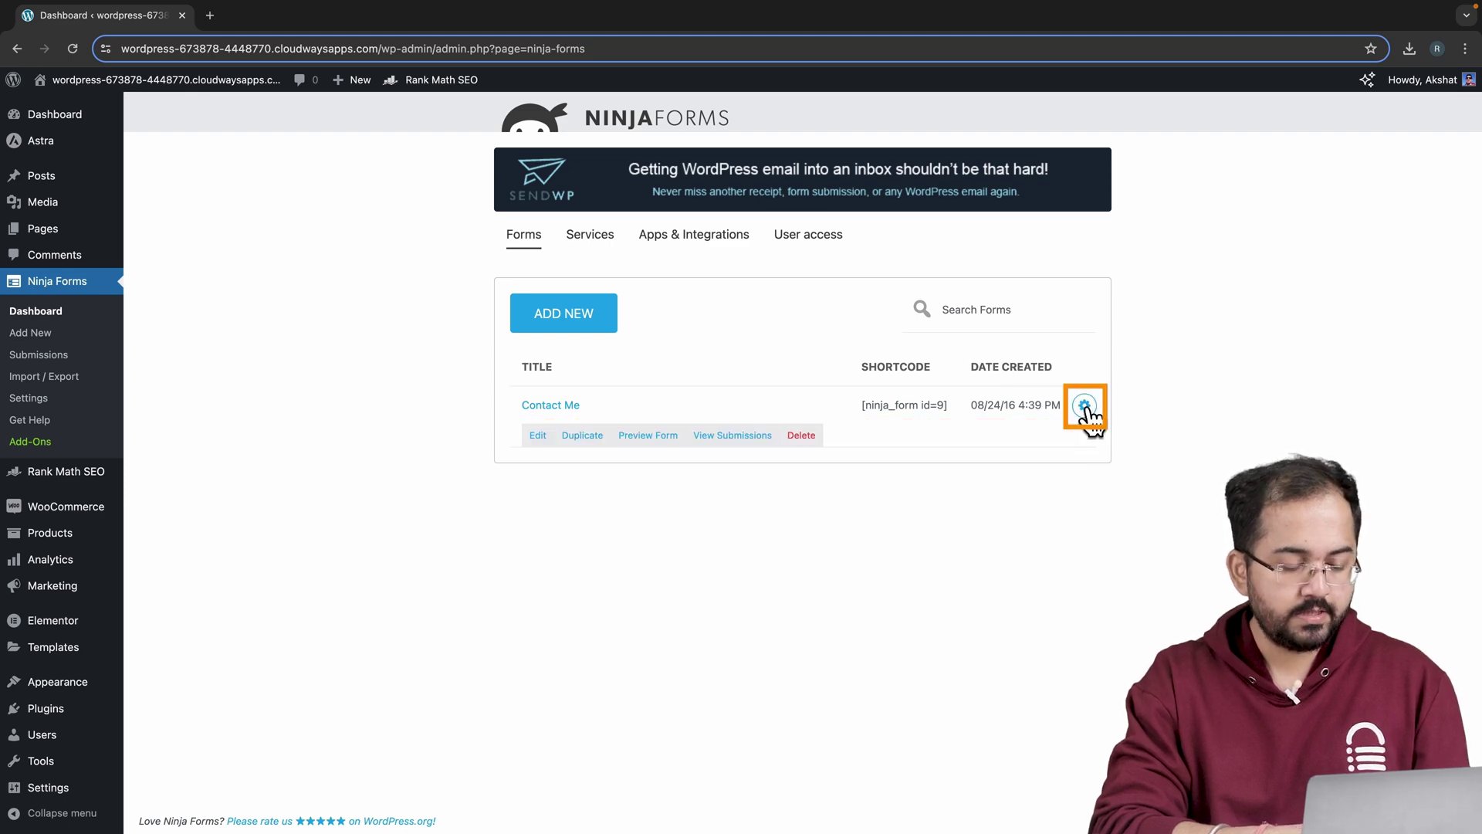
{"action": "left_click", "coordinate": [803, 437]}
{"action": "type", "text": "DELETE"}
{"action": "left_click", "coordinate": [819, 546]}
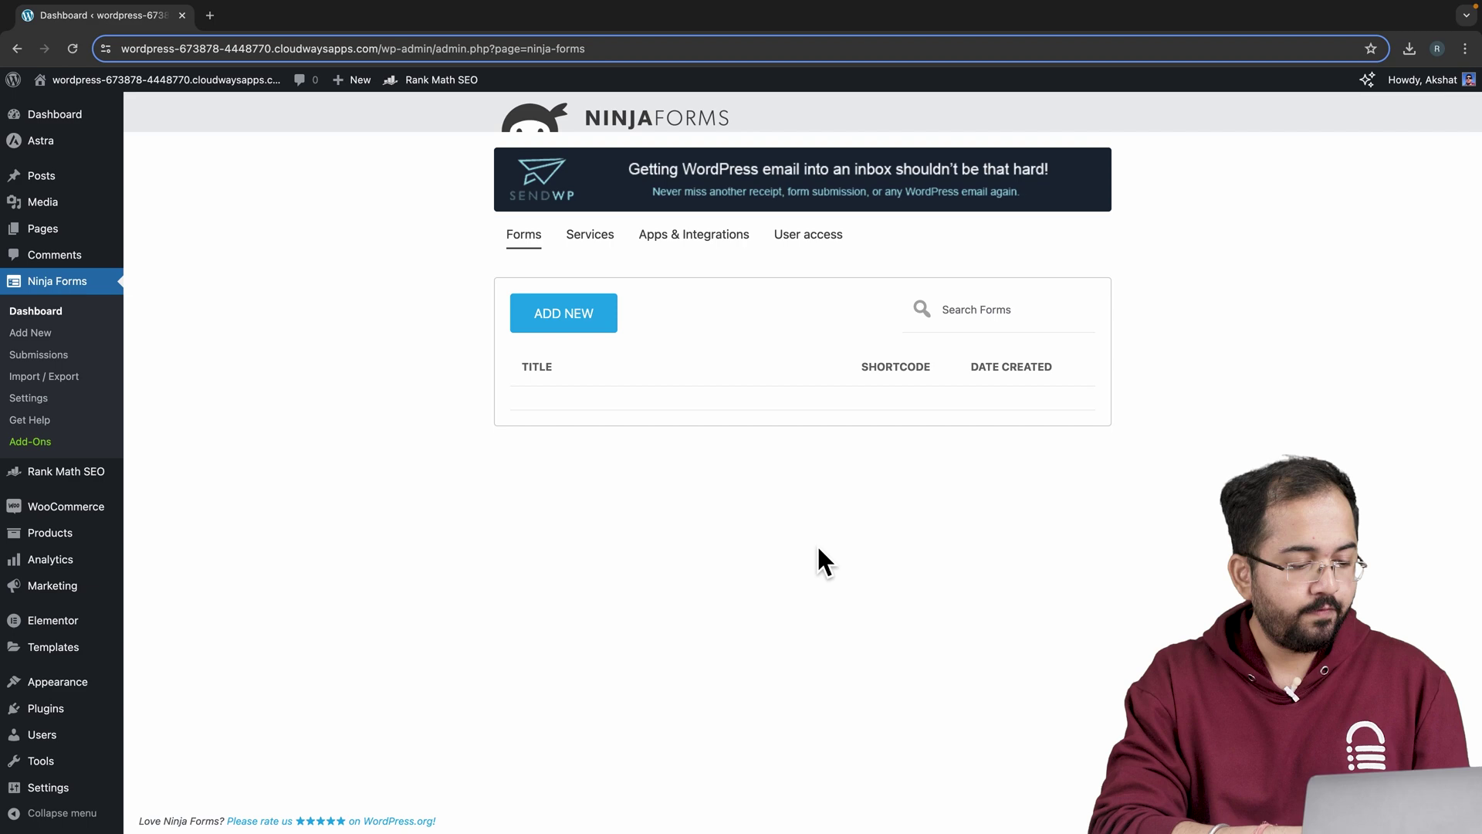
Step: Start a new form and browse the available templates
{"action": "left_click", "coordinate": [604, 334]}
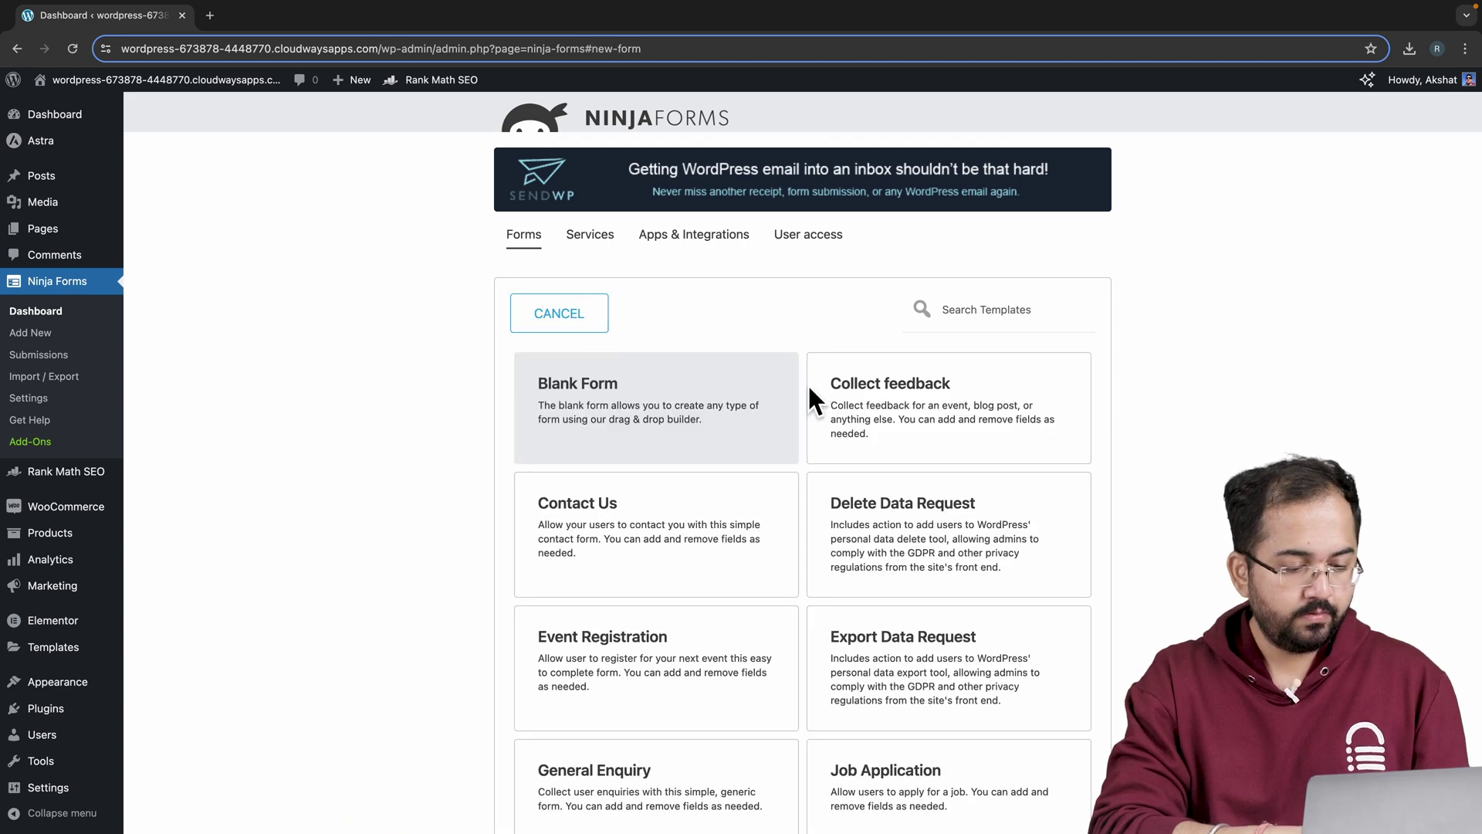
{"action": "scroll", "coordinate": [809, 390], "scroll_direction": "down", "scroll_amount": 8}
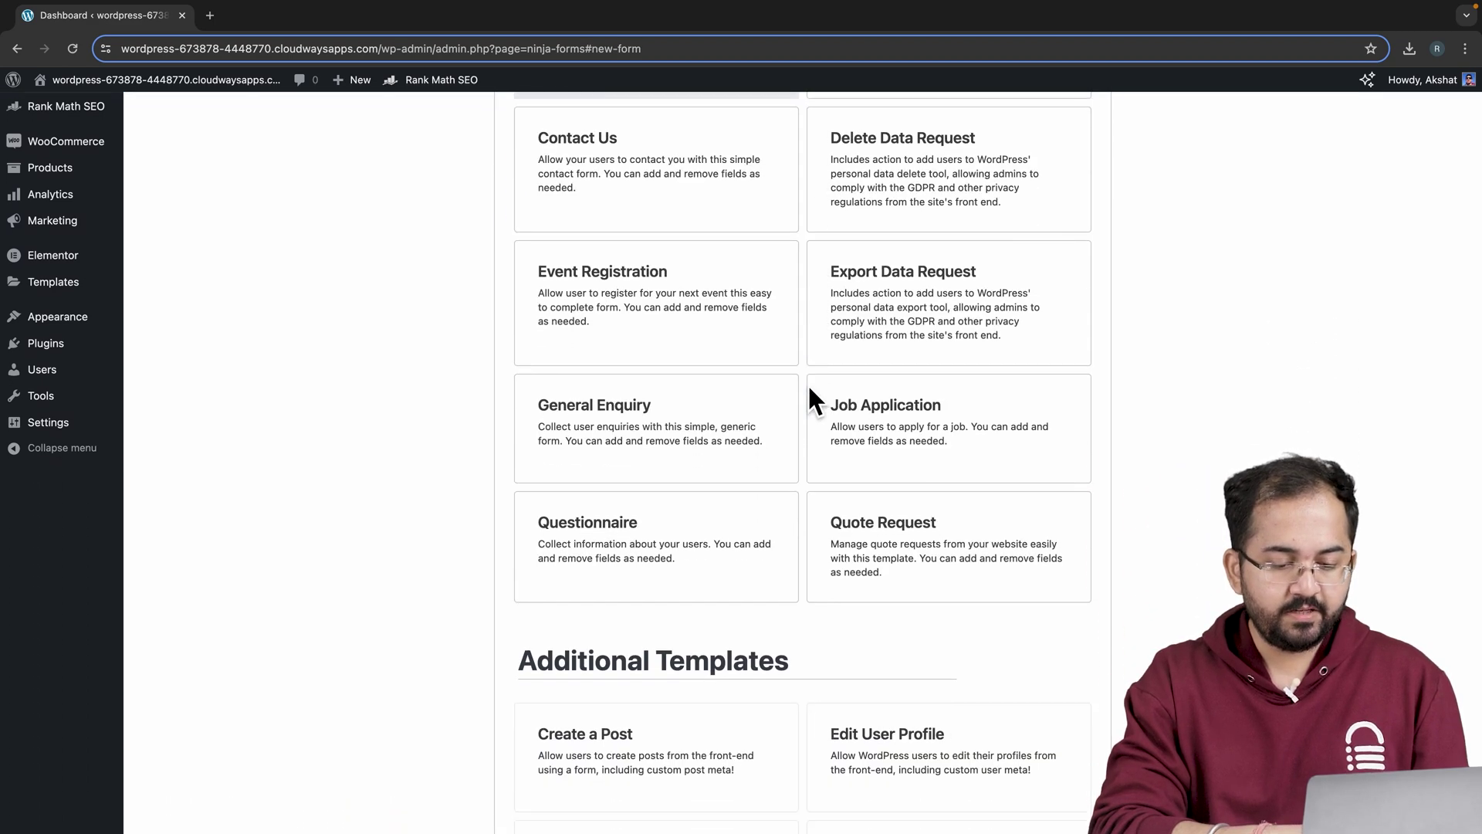
{"action": "scroll", "coordinate": [807, 383], "scroll_direction": "down", "scroll_amount": 2}
{"action": "scroll", "coordinate": [807, 383], "scroll_direction": "up", "scroll_amount": 6}
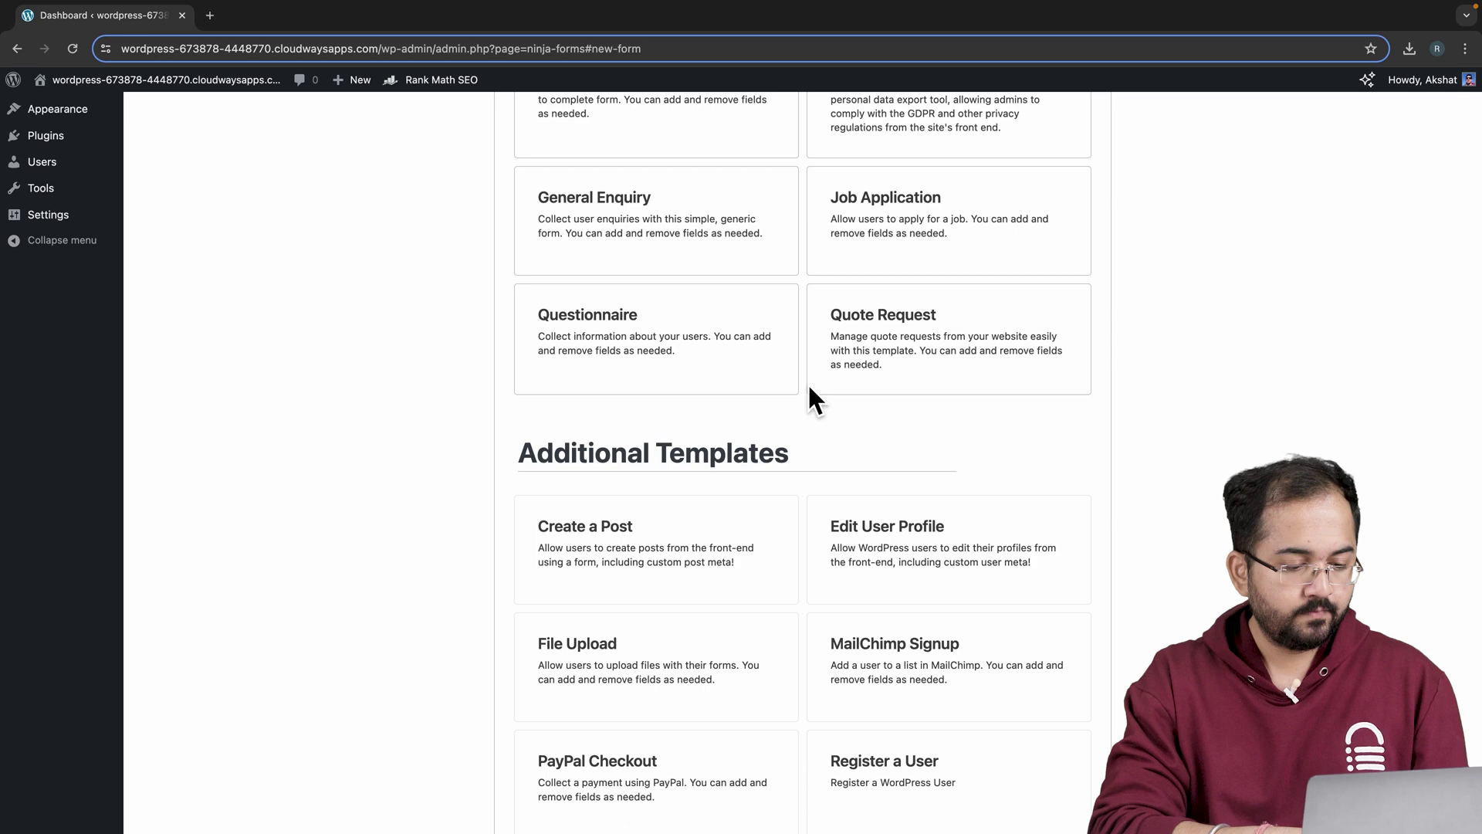
{"action": "scroll", "coordinate": [807, 382], "scroll_direction": "up", "scroll_amount": 4}
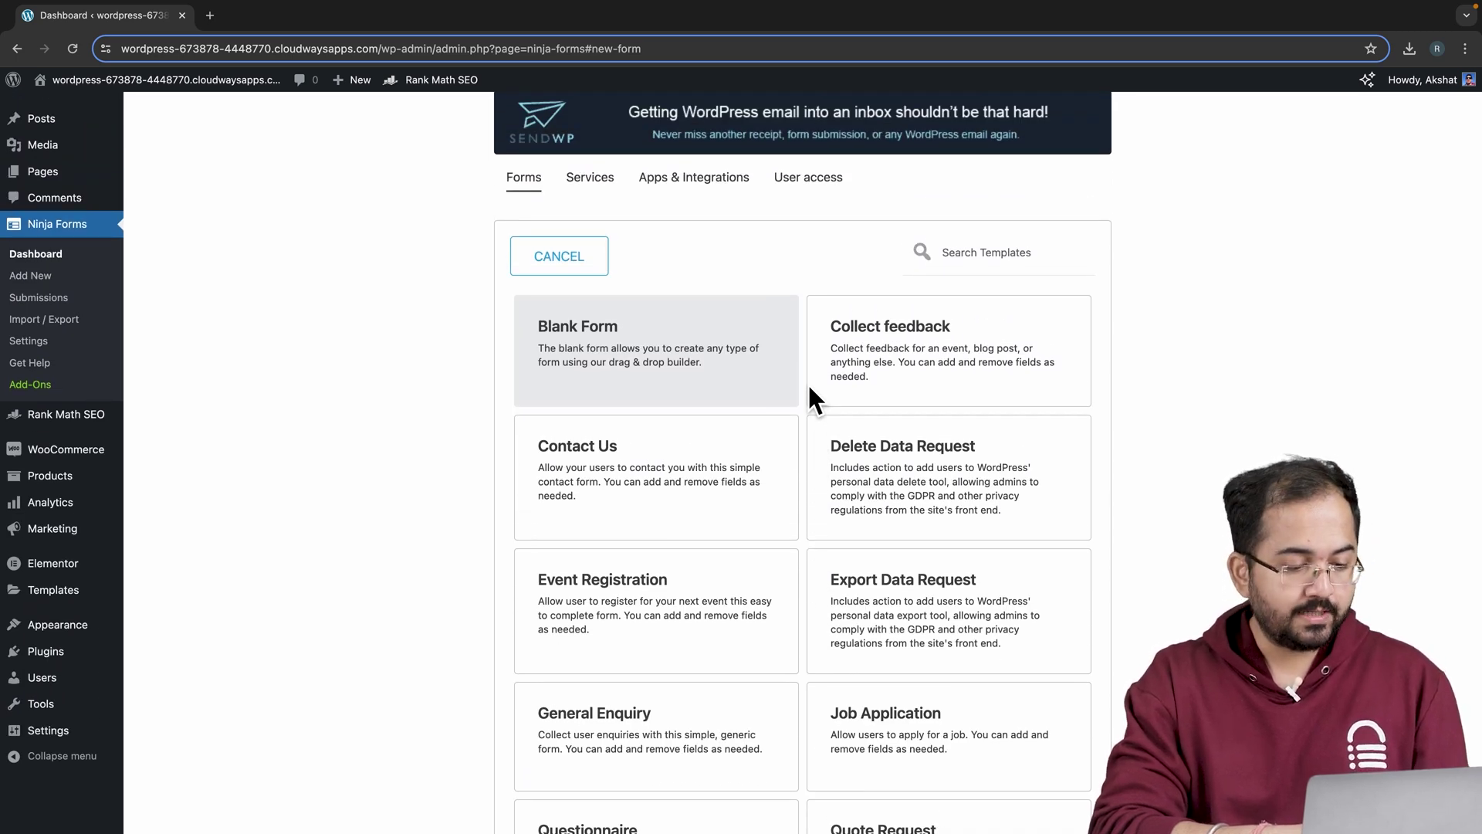
Step: Create the form from the Contact Us template and relabel its Name field 'Full Name'
{"action": "left_click", "coordinate": [735, 467]}
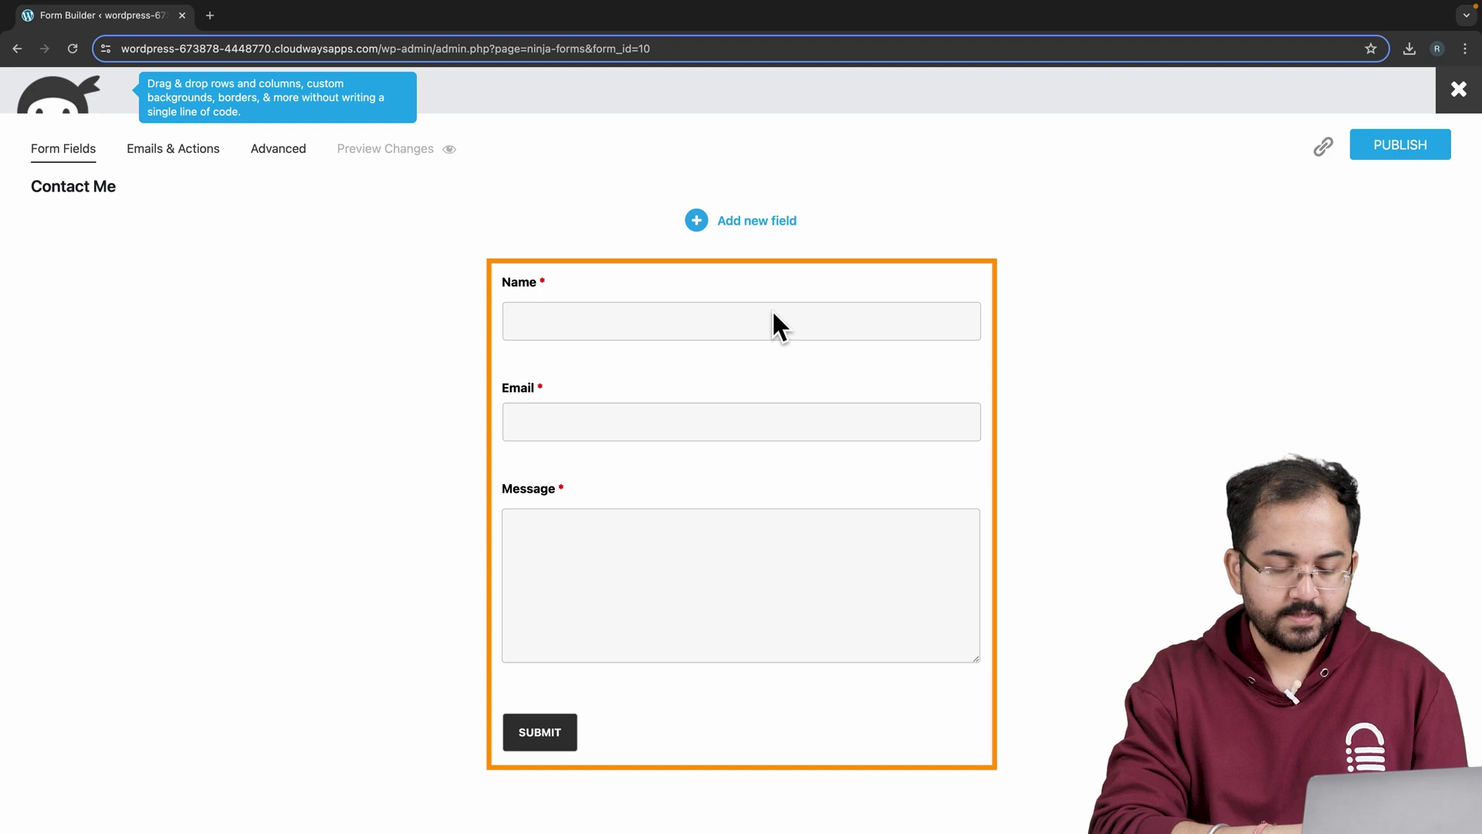
{"action": "left_click", "coordinate": [776, 324]}
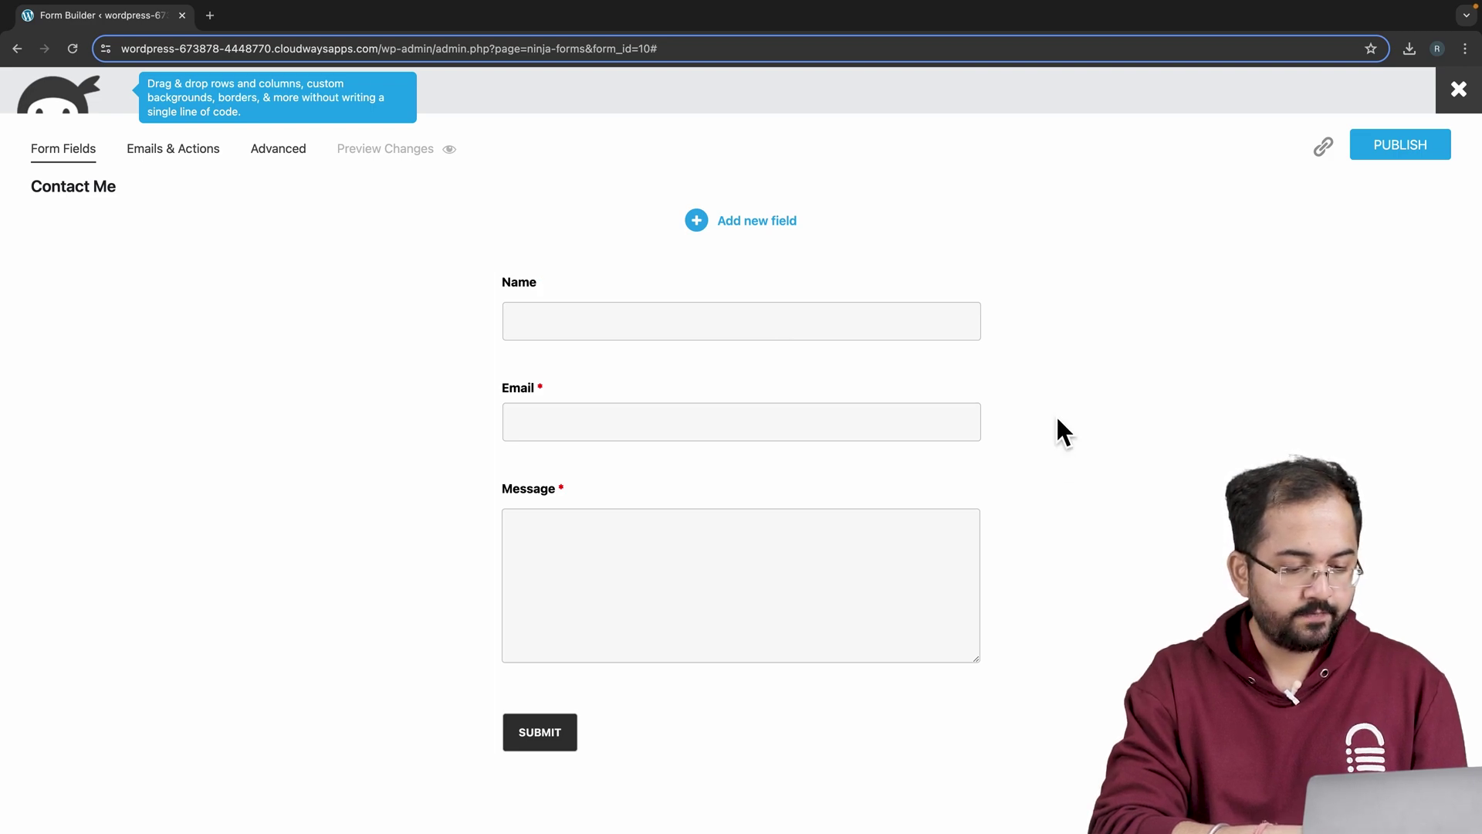
{"action": "left_click", "coordinate": [779, 308]}
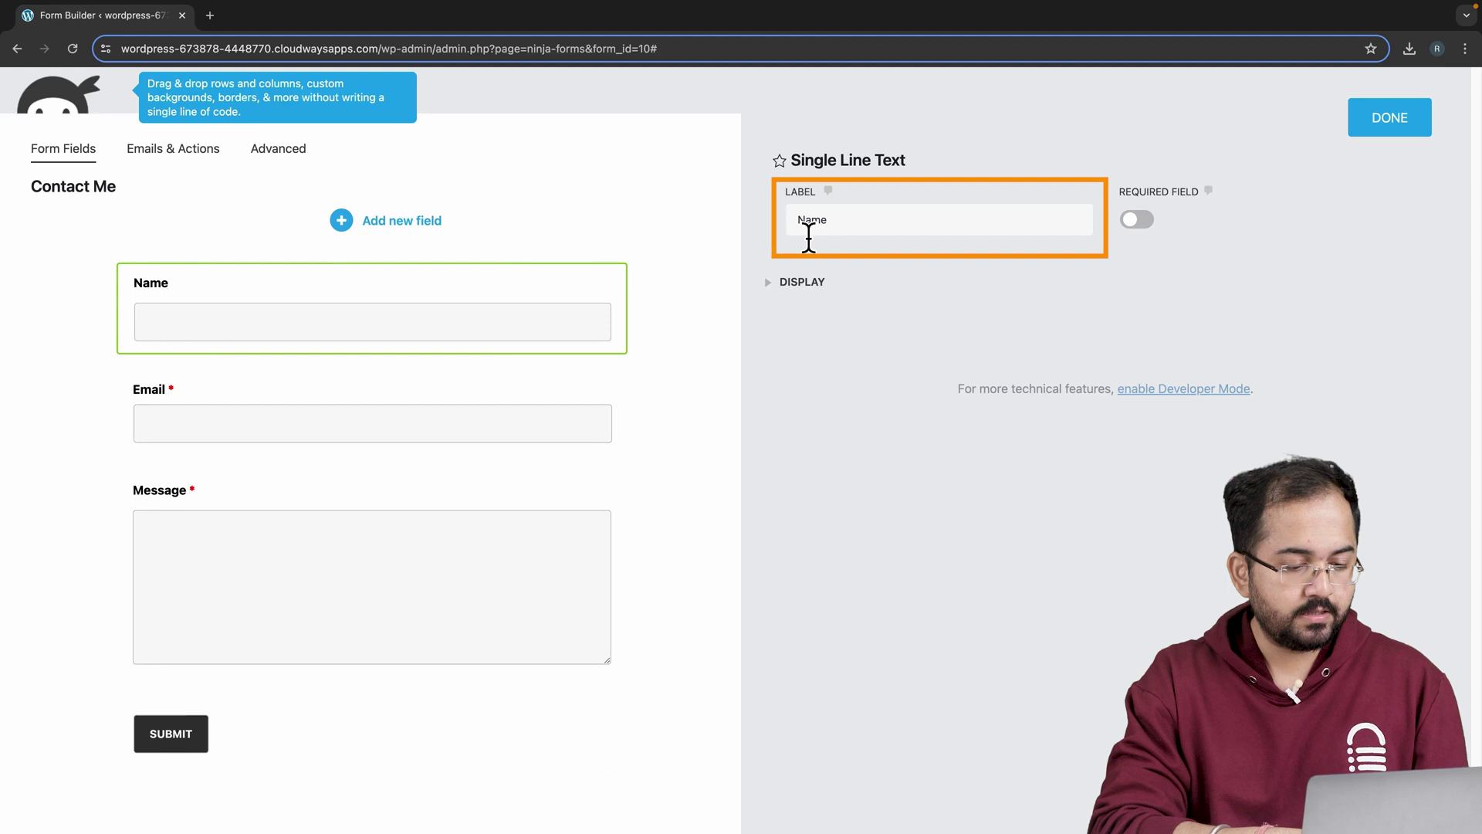
{"action": "type", "text": "Full"}
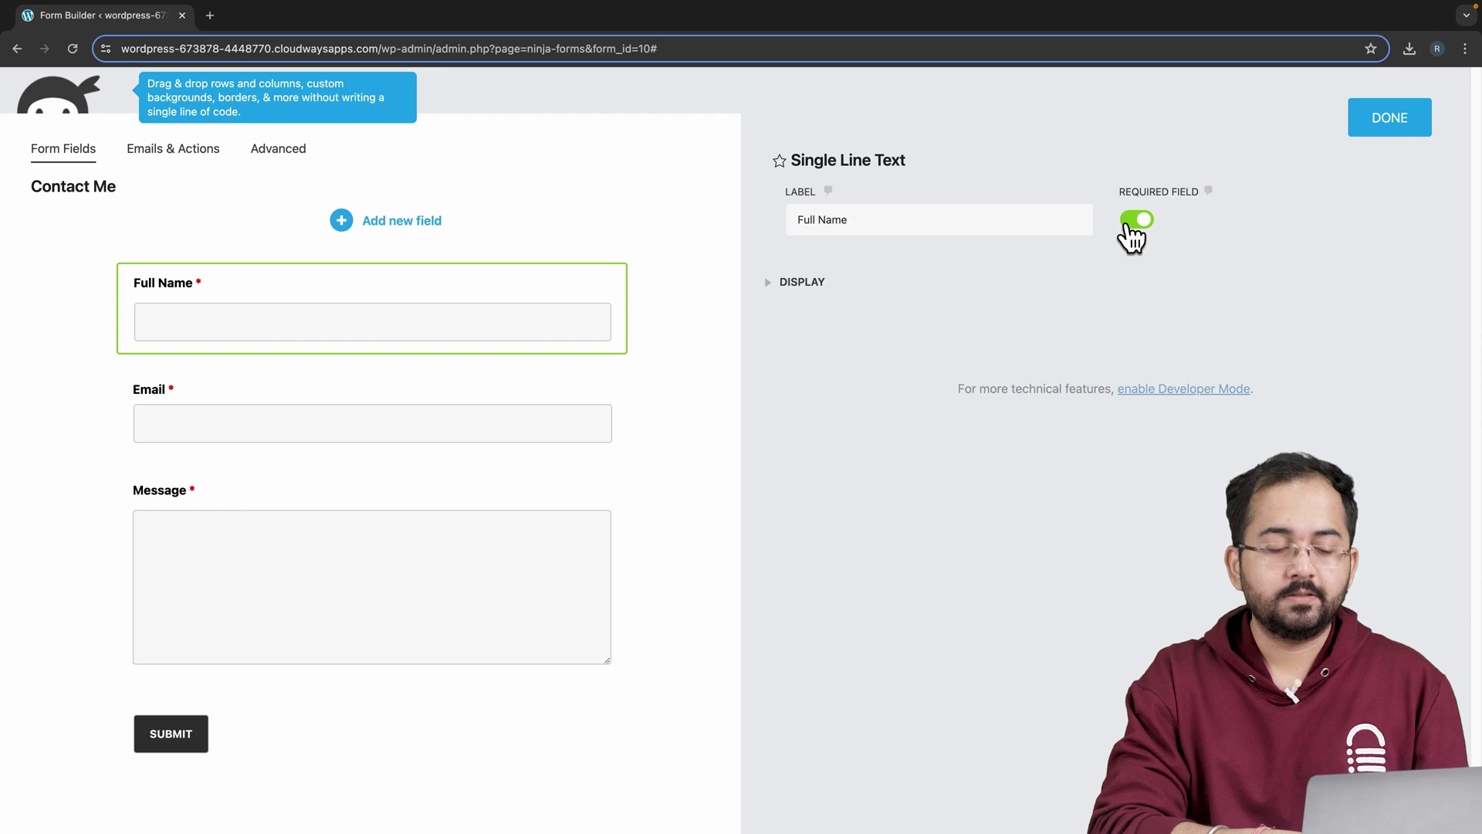
{"action": "left_click", "coordinate": [790, 282]}
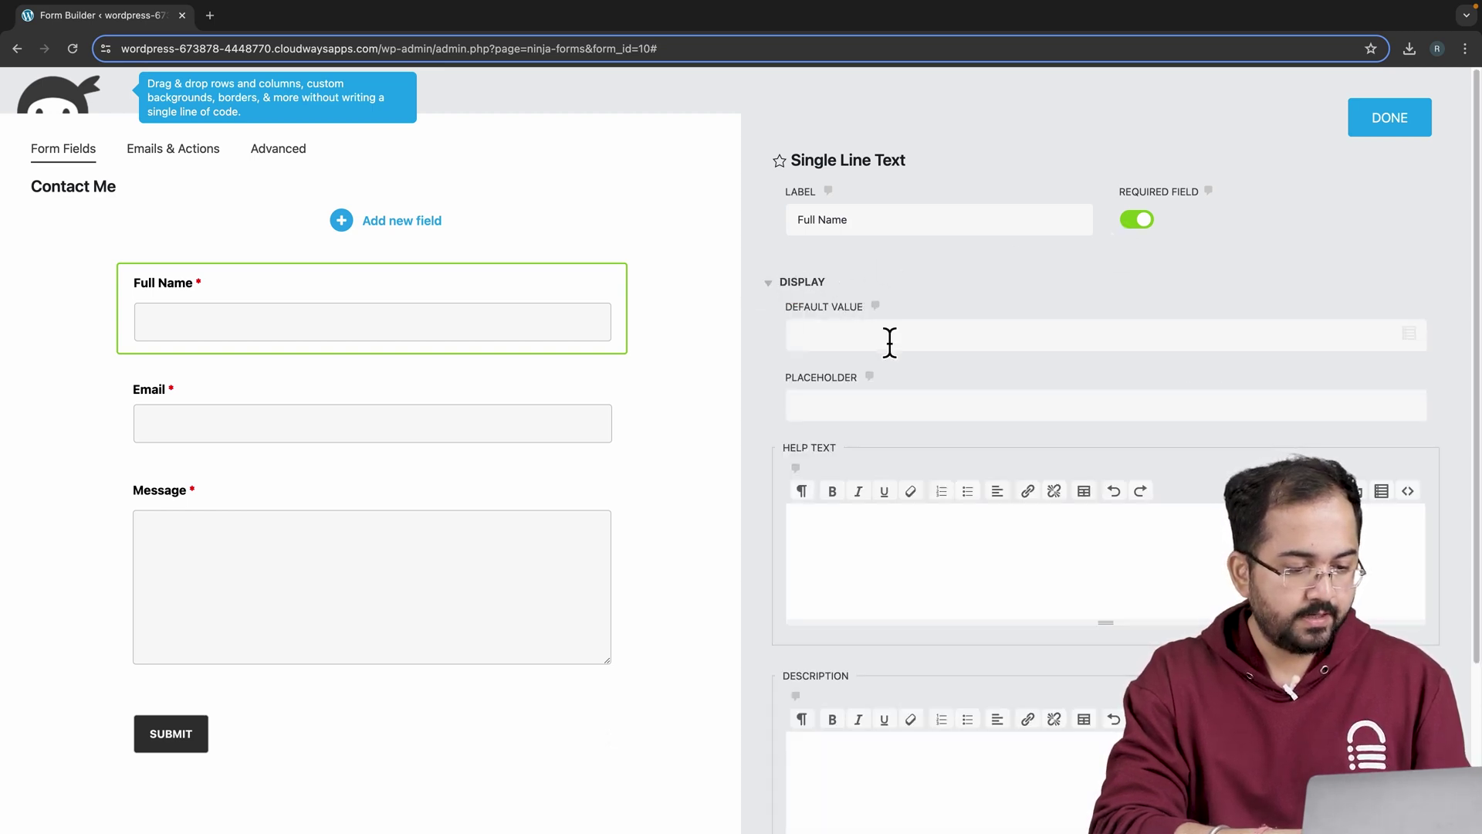
Step: Set the Full Name field's default value to the {wp:user_display_name} merge tag
{"action": "left_click", "coordinate": [1408, 340]}
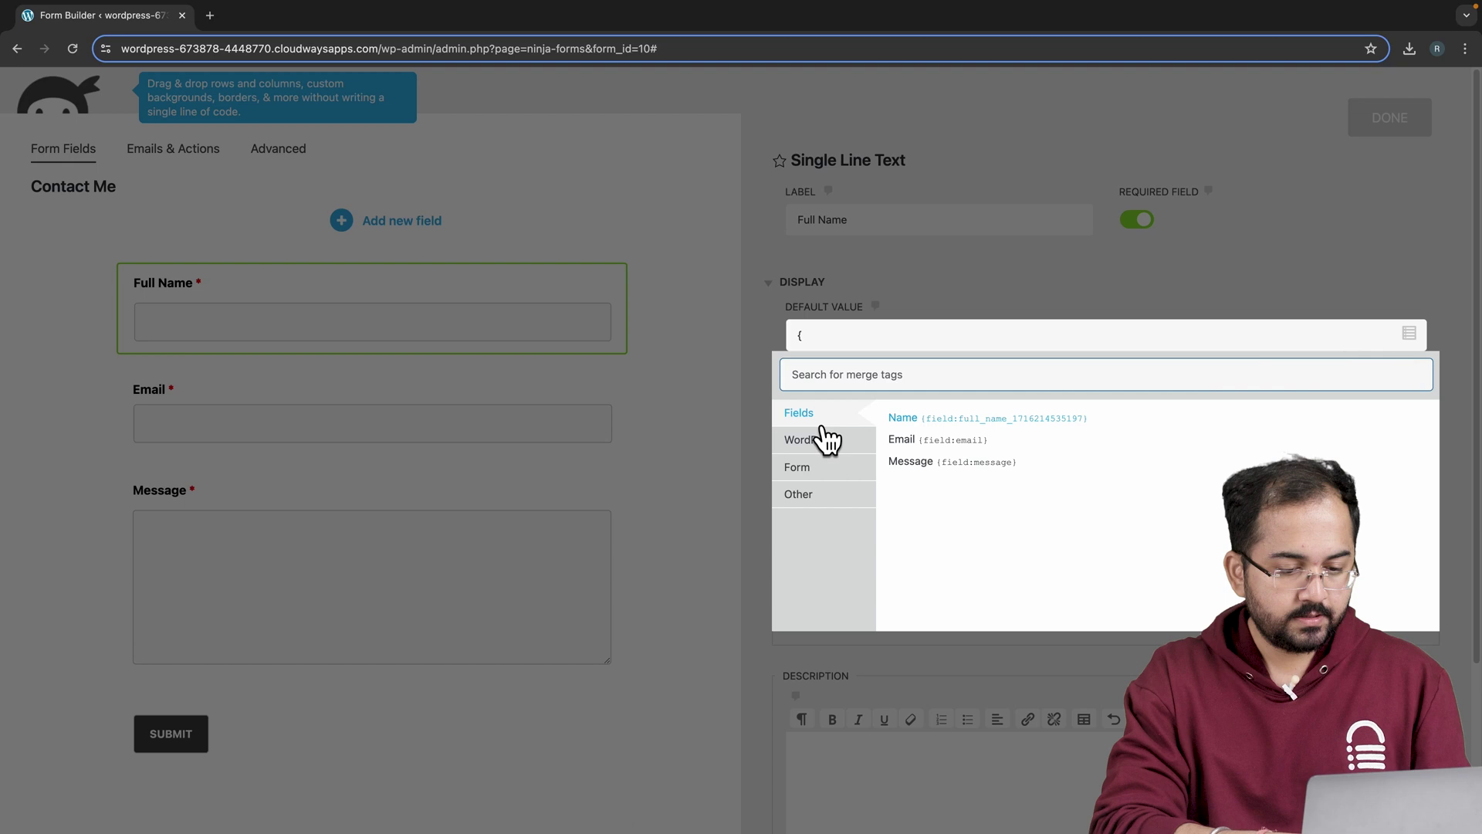
{"action": "left_click", "coordinate": [825, 443]}
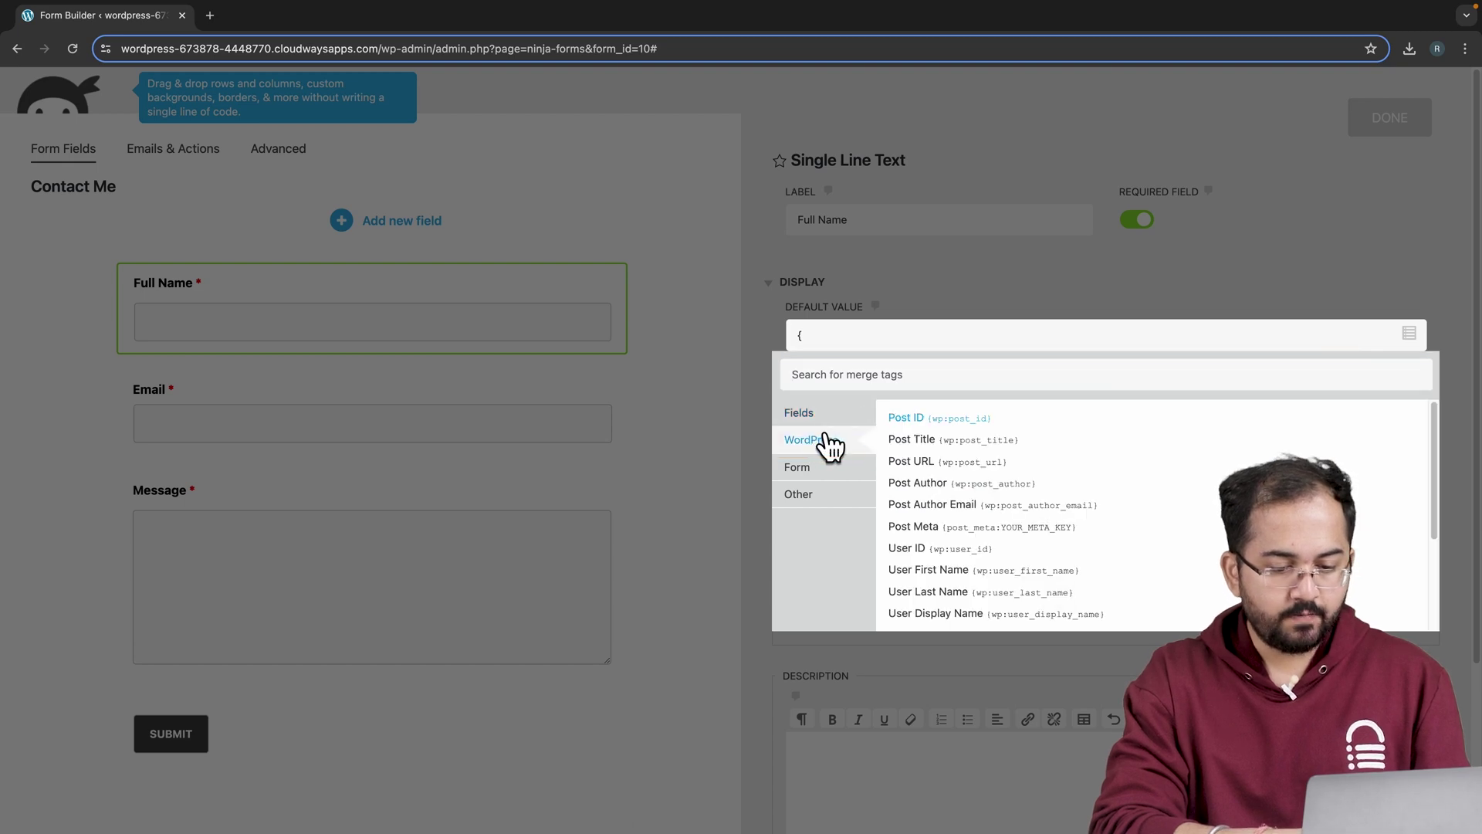
{"action": "left_click", "coordinate": [943, 615]}
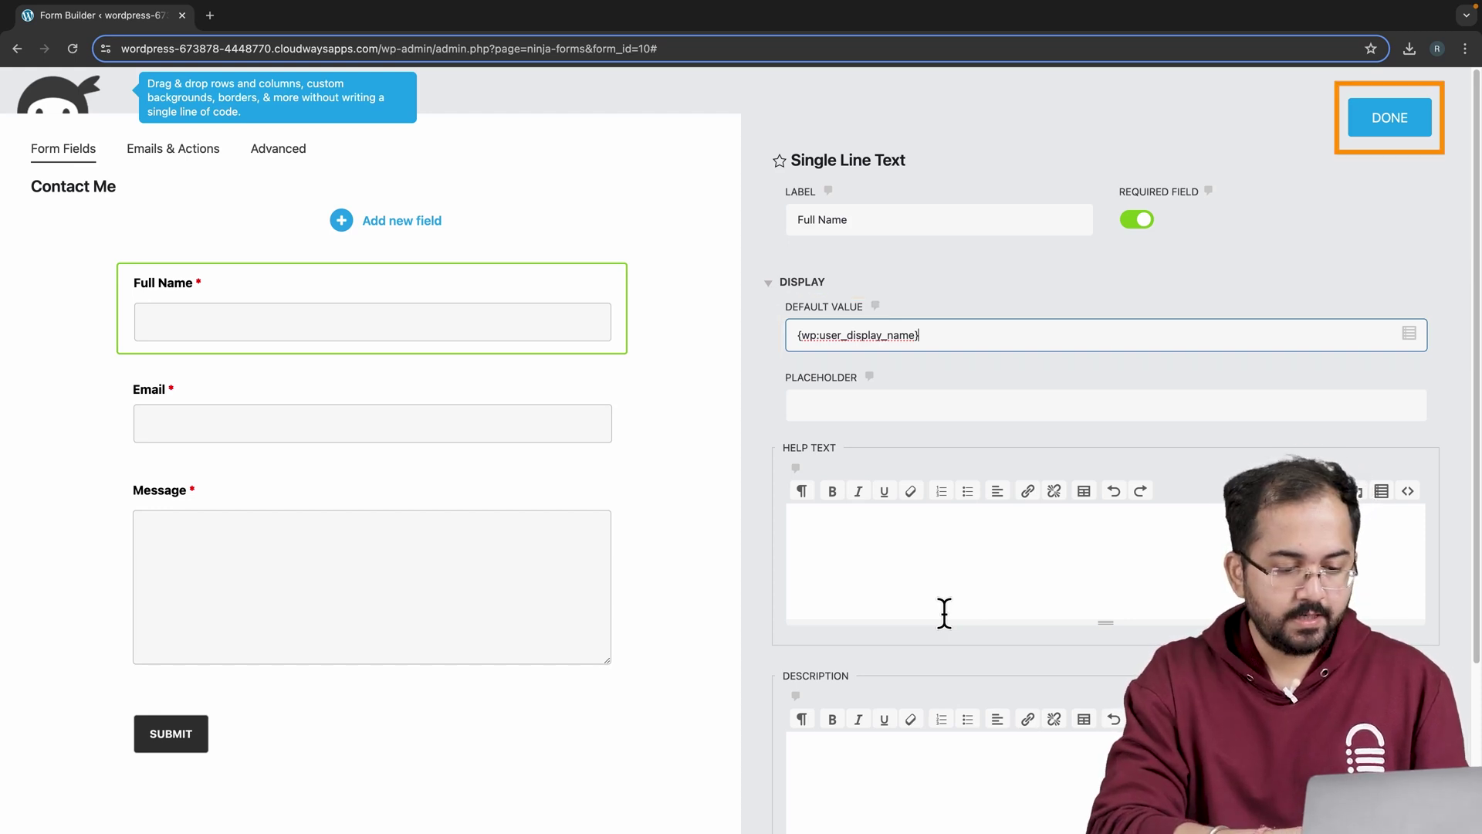
{"action": "left_click", "coordinate": [1355, 130]}
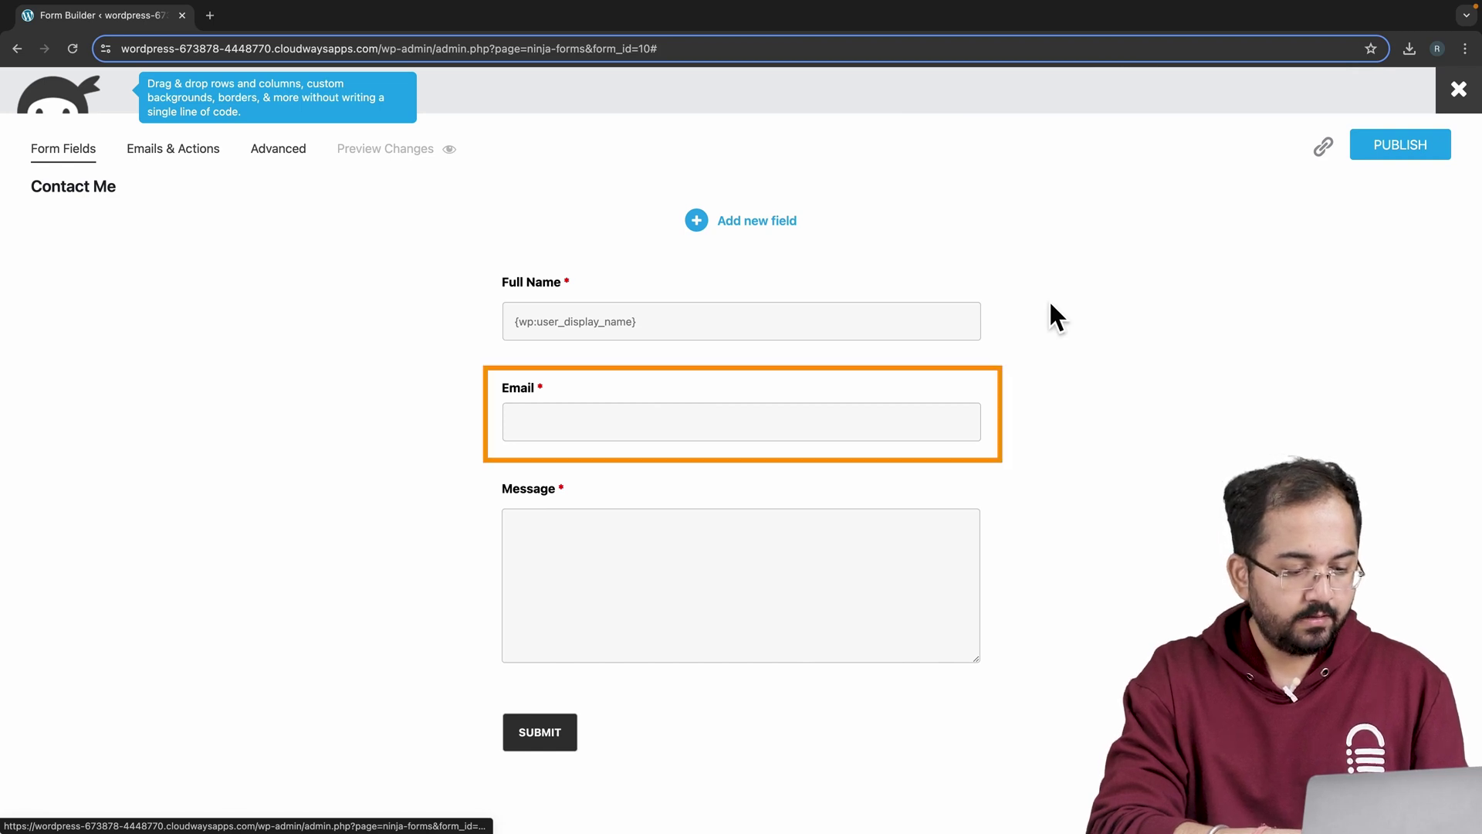
Step: Set the Email field's default value to the WordPress User Email merge tag {wp:user_email}
{"action": "left_click", "coordinate": [920, 390]}
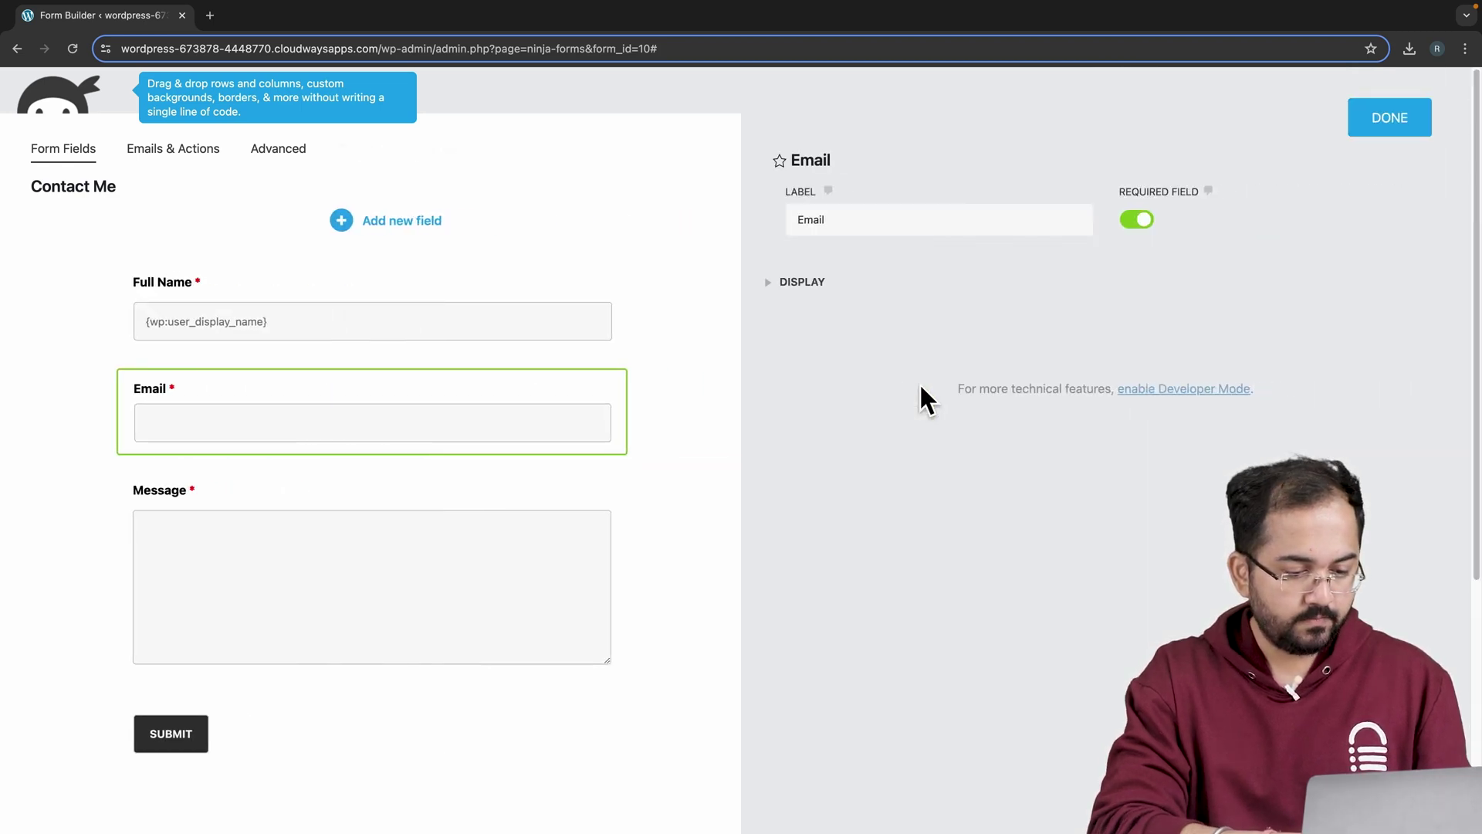
{"action": "left_click", "coordinate": [821, 292]}
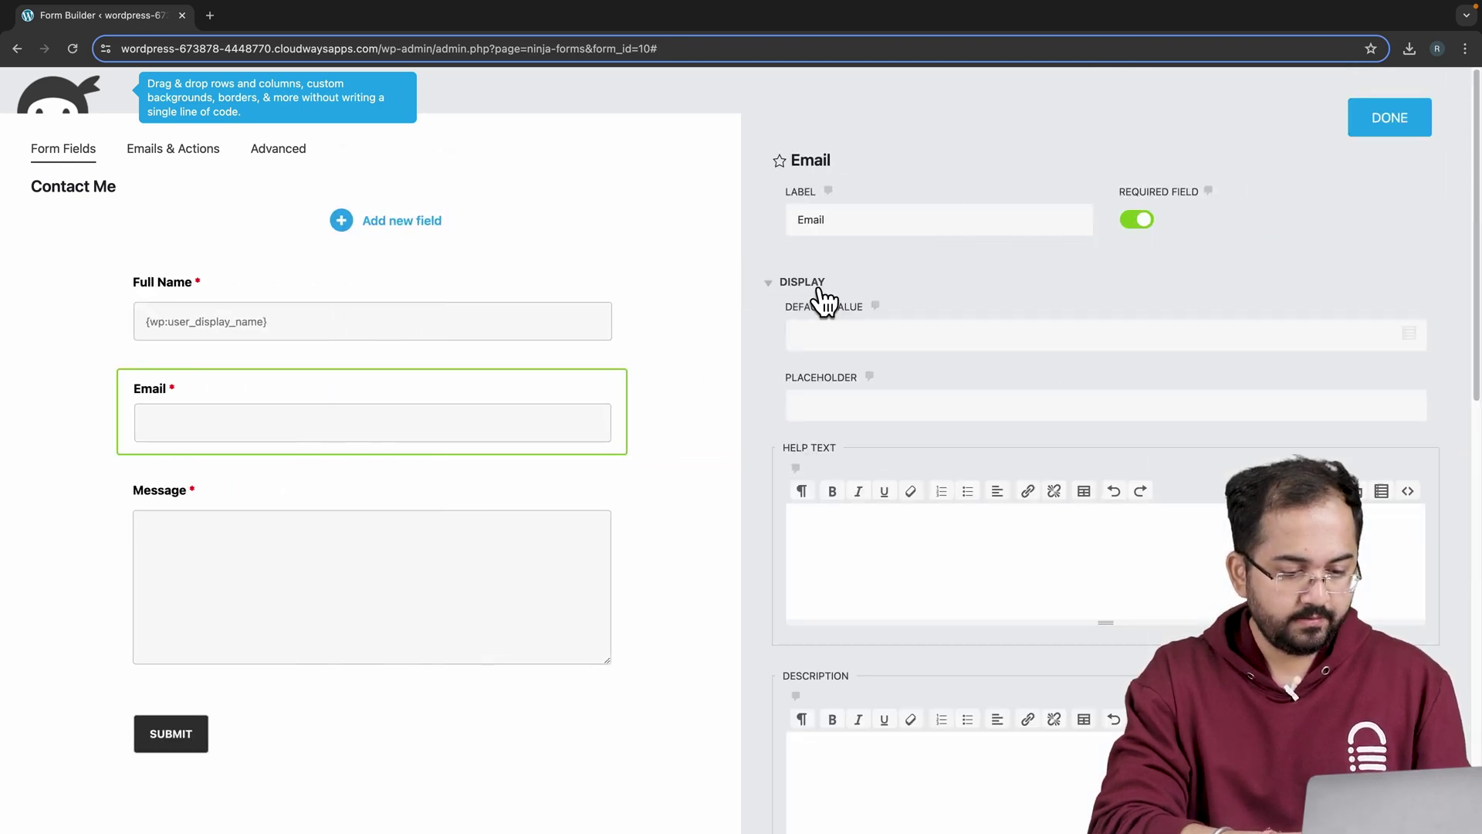
{"action": "left_click", "coordinate": [1408, 332]}
{"action": "left_click", "coordinate": [847, 454]}
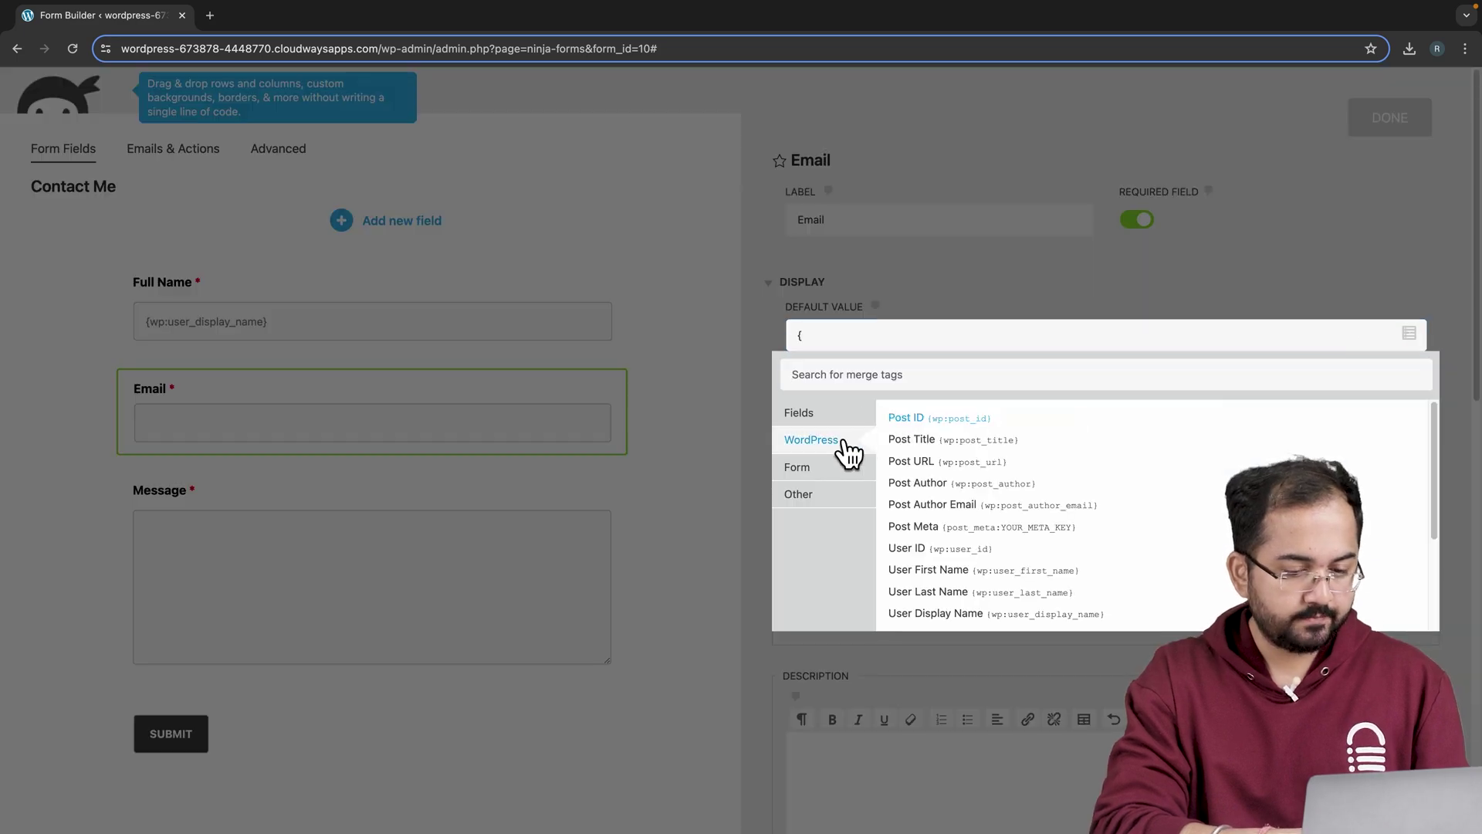
{"action": "scroll", "coordinate": [936, 540], "scroll_direction": "down", "scroll_amount": 3}
{"action": "left_click", "coordinate": [936, 561]}
{"action": "left_click", "coordinate": [1366, 129]}
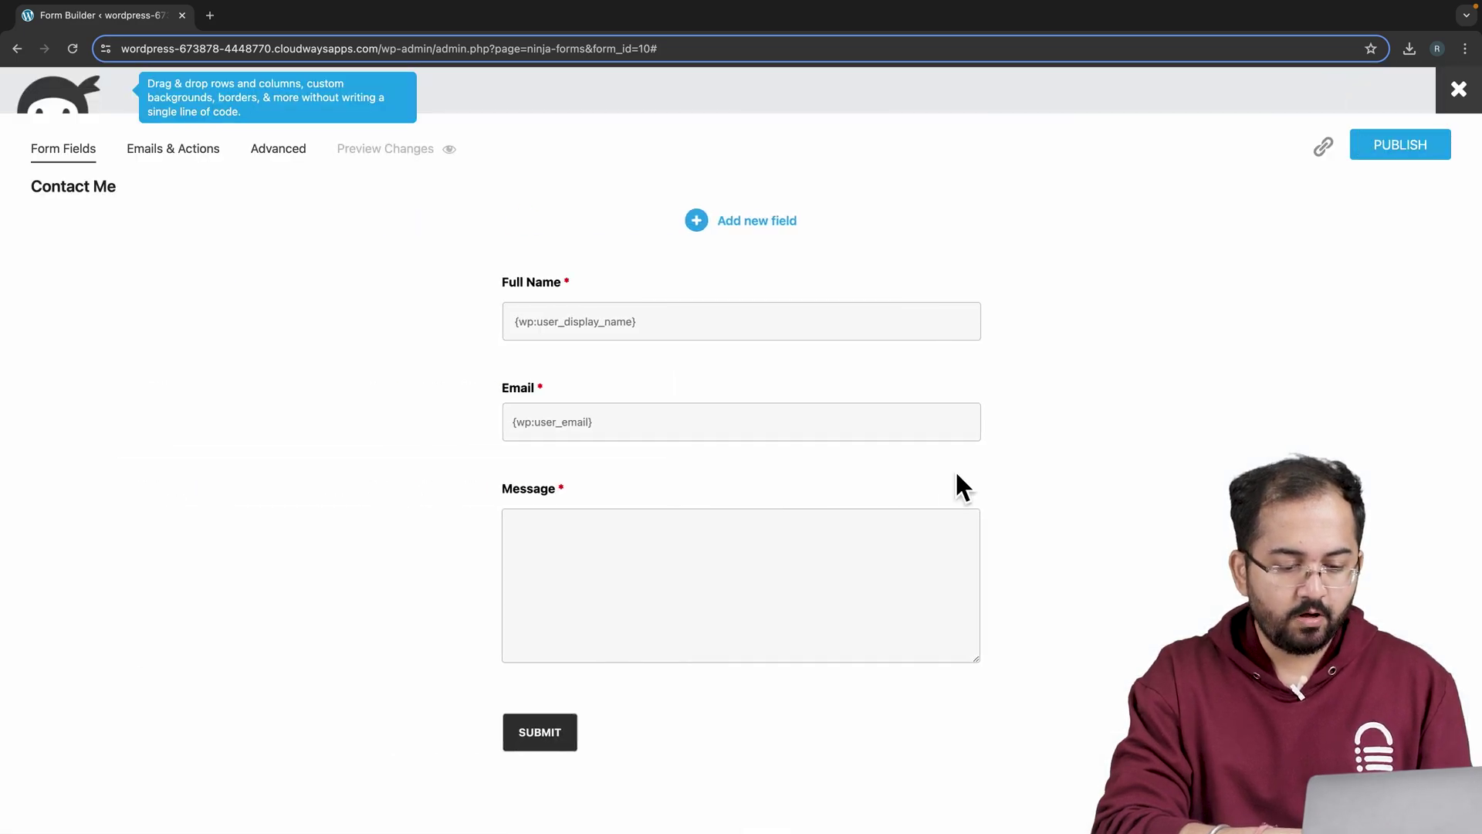
{"action": "left_click", "coordinate": [1417, 780]}
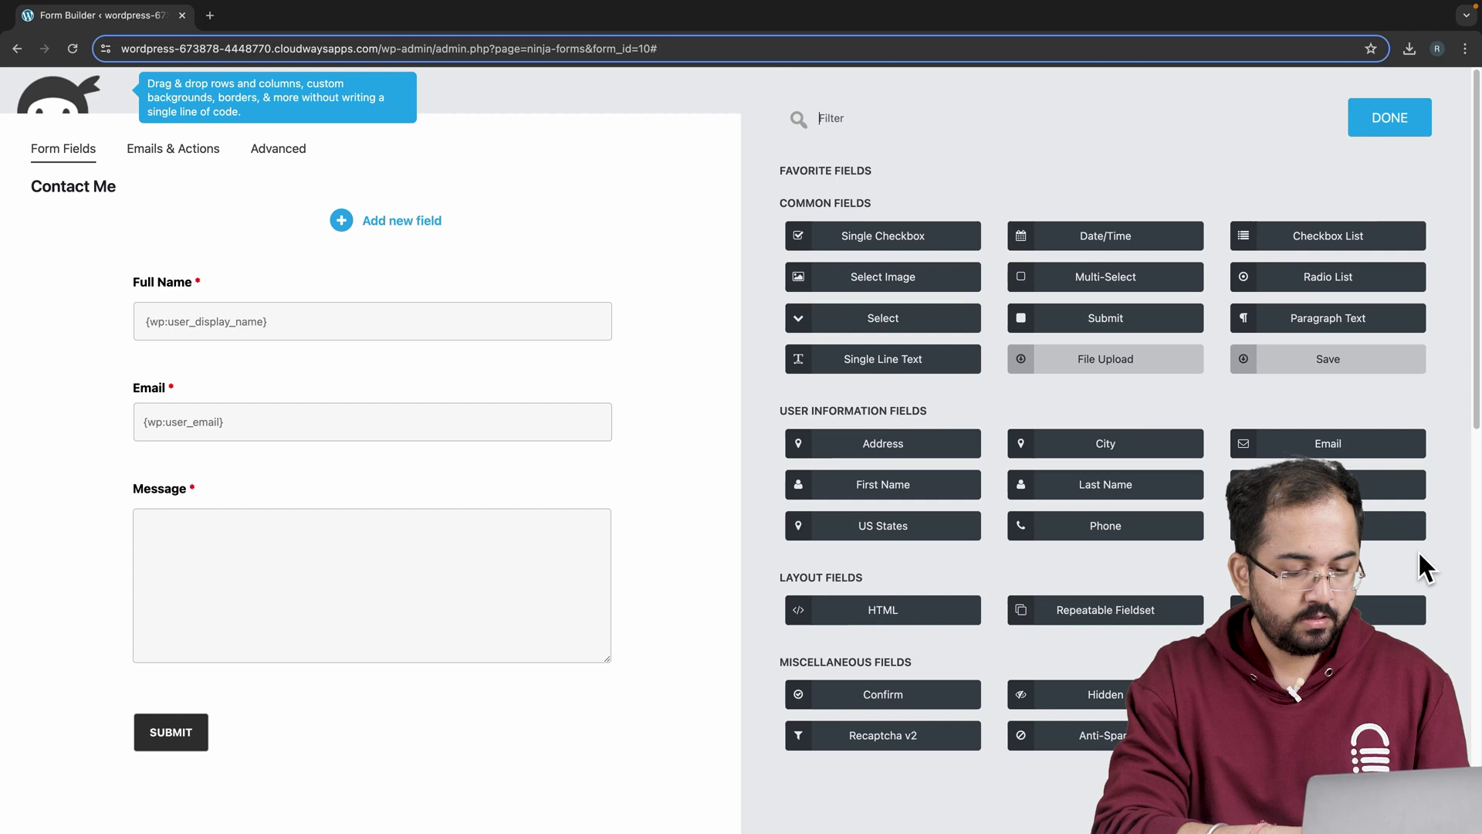
Step: Add a Phone field below Email and mark it as required
{"action": "left_click_drag", "start_coordinate": [1142, 536], "coordinate": [377, 450]}
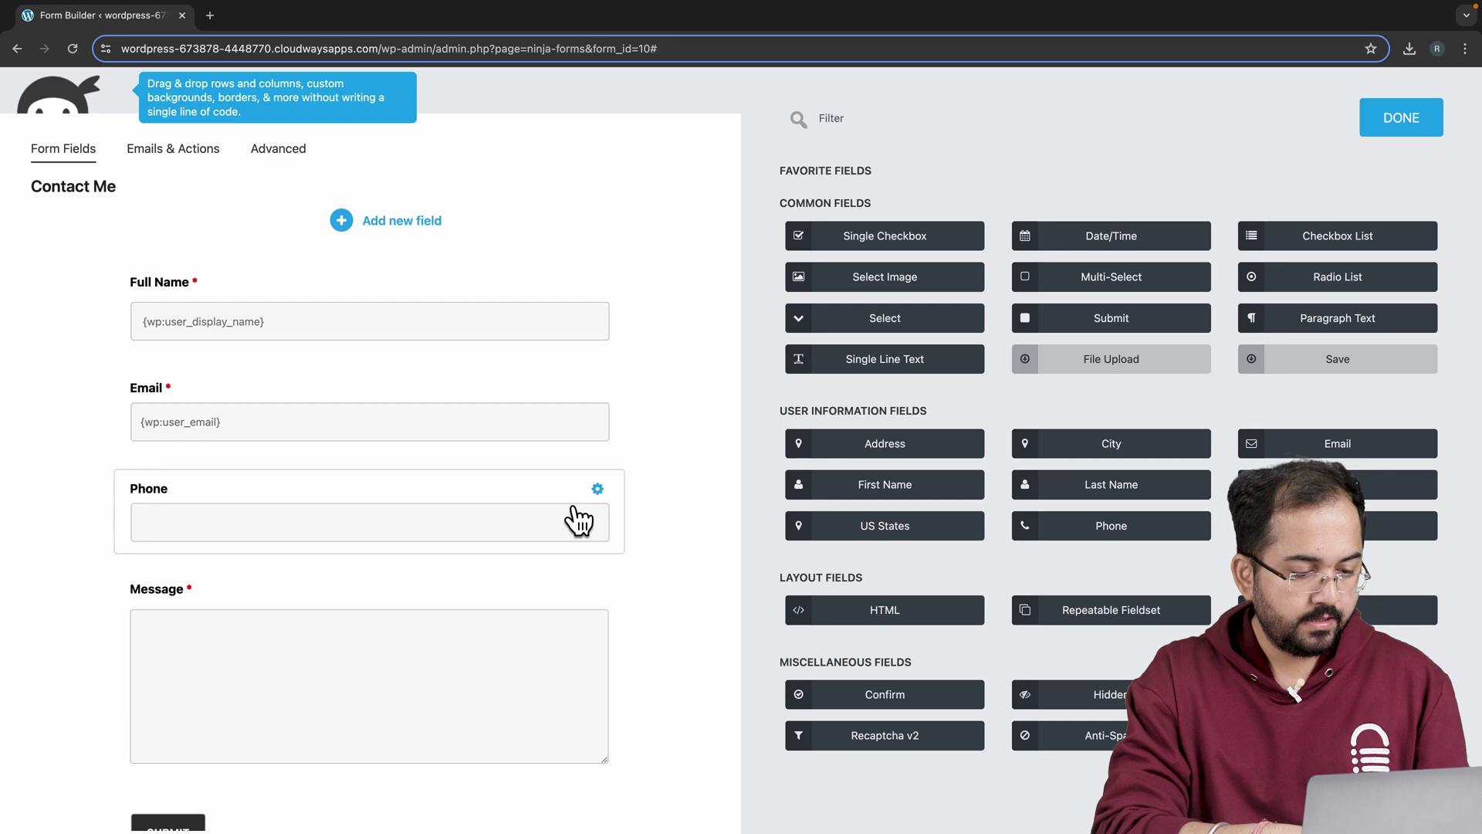
{"action": "left_click", "coordinate": [597, 489]}
{"action": "left_click", "coordinate": [1139, 225]}
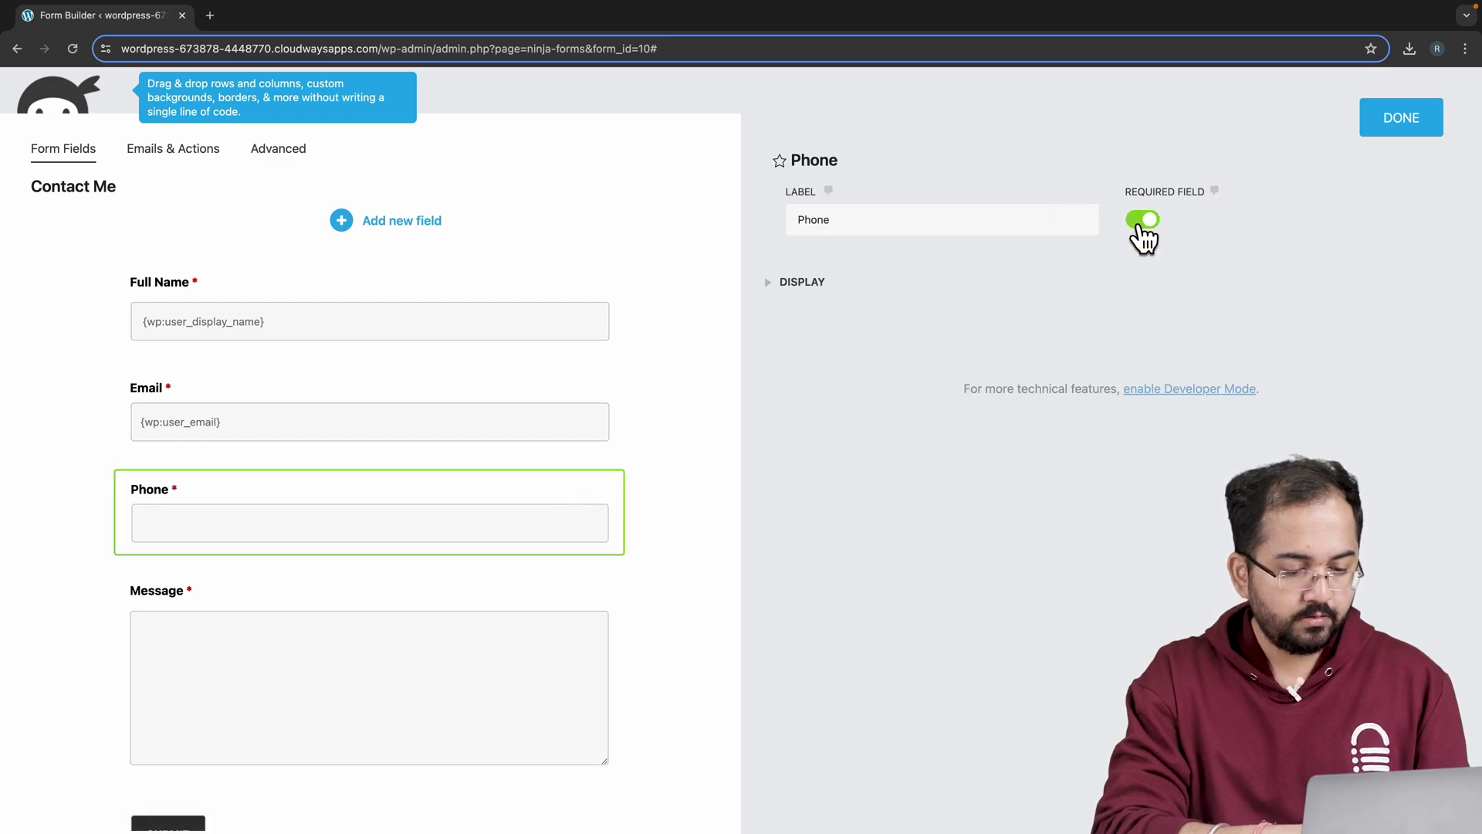
{"action": "left_click", "coordinate": [1399, 119]}
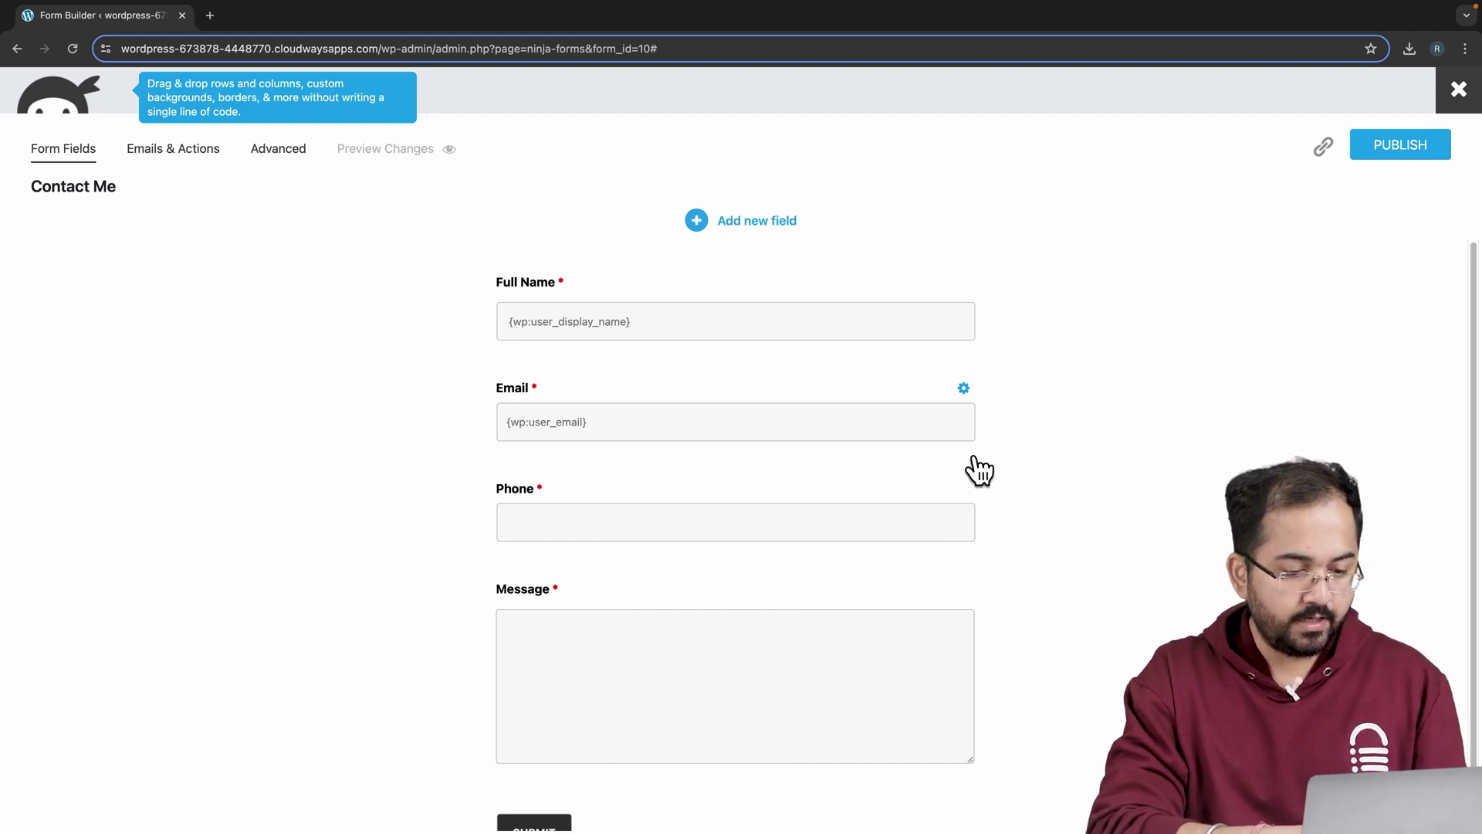
{"action": "scroll", "coordinate": [977, 463], "scroll_direction": "down", "scroll_amount": 2}
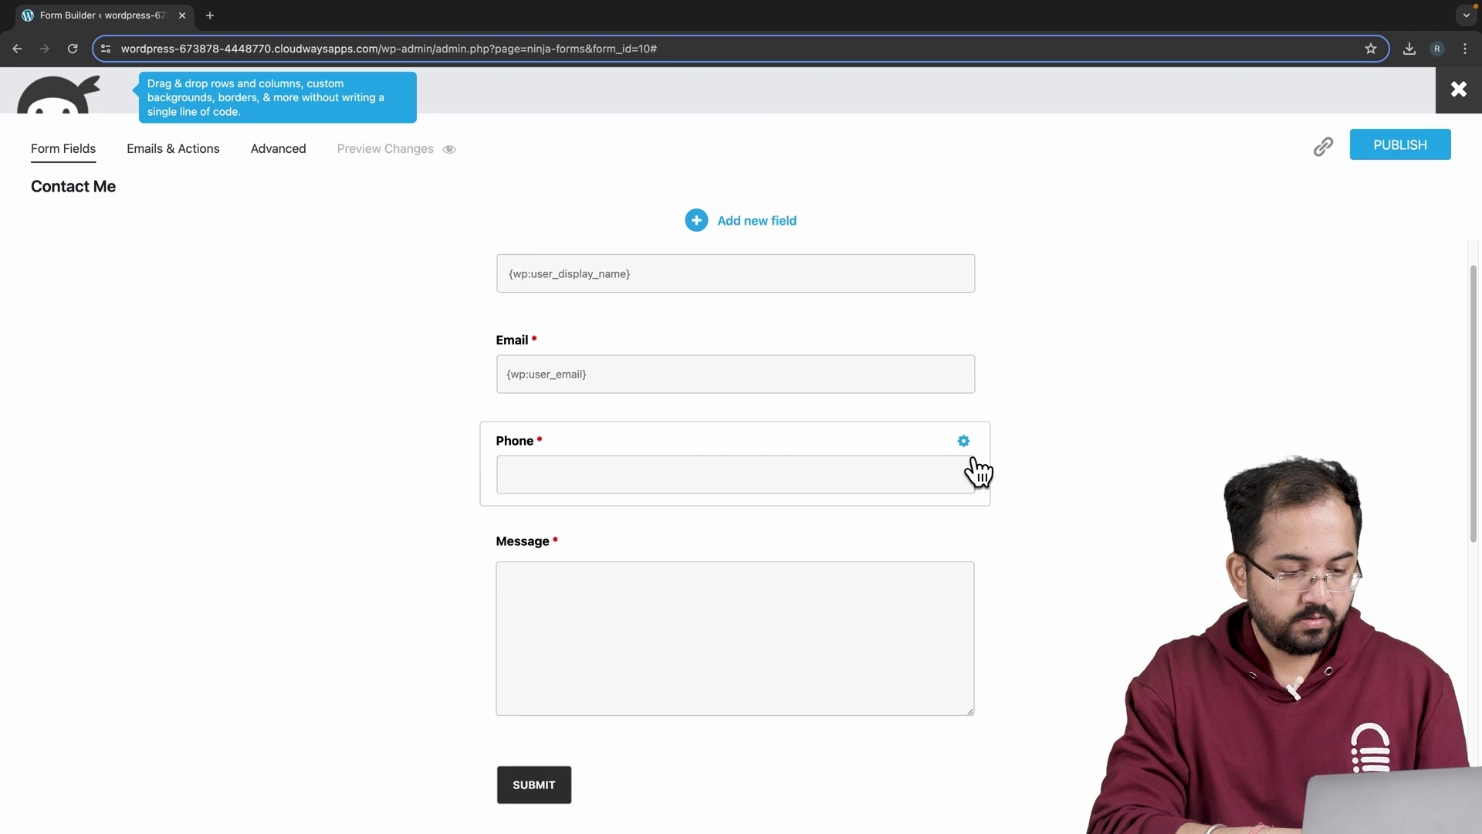
Step: Add a Checkbox List field below Phone and label it 'Report Issue'
{"action": "left_click", "coordinate": [787, 220]}
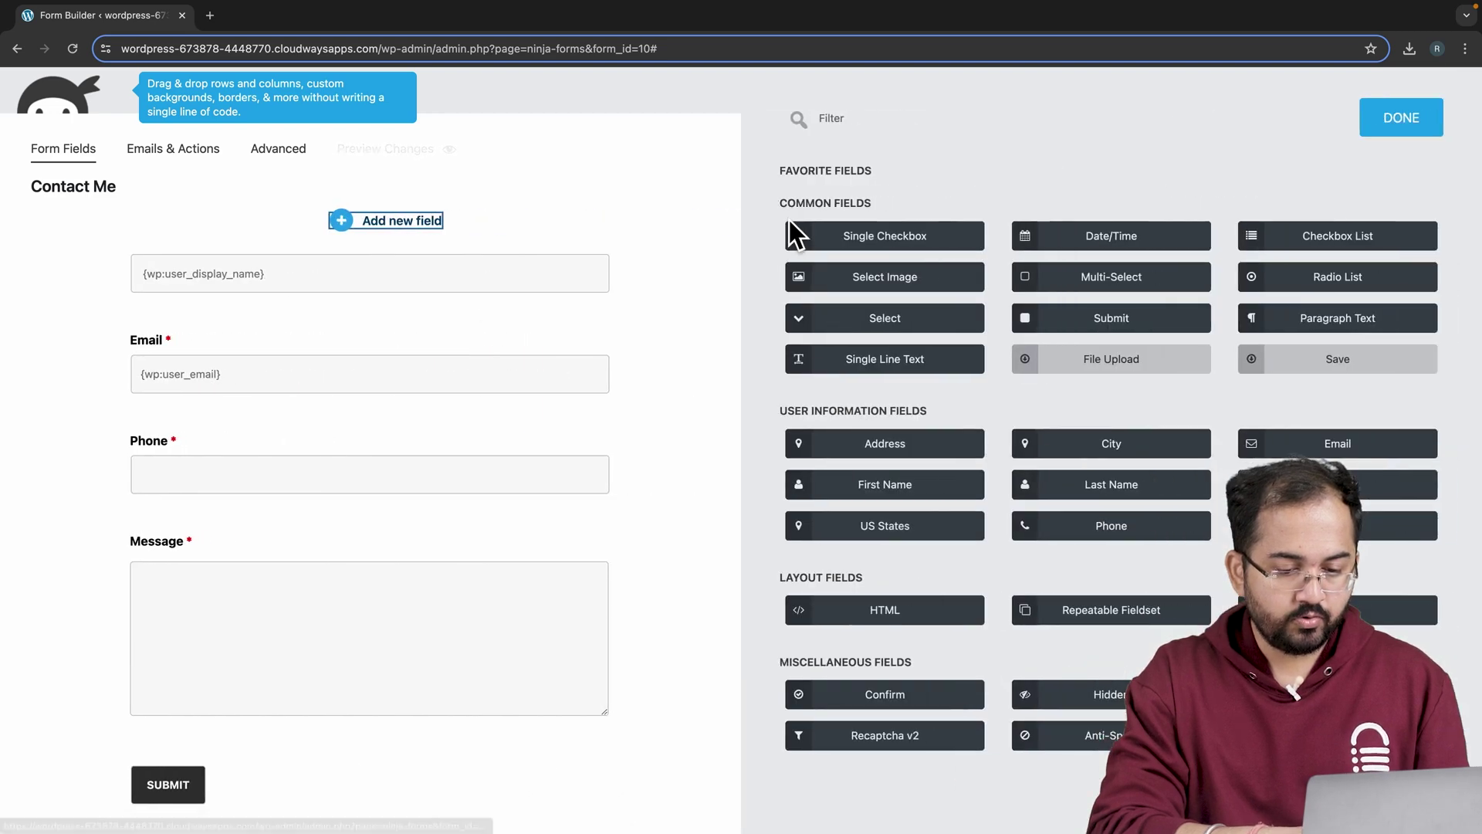
{"action": "left_click_drag", "start_coordinate": [1337, 236], "coordinate": [320, 533]}
{"action": "left_click", "coordinate": [211, 556]}
{"action": "triple_click", "coordinate": [887, 222]}
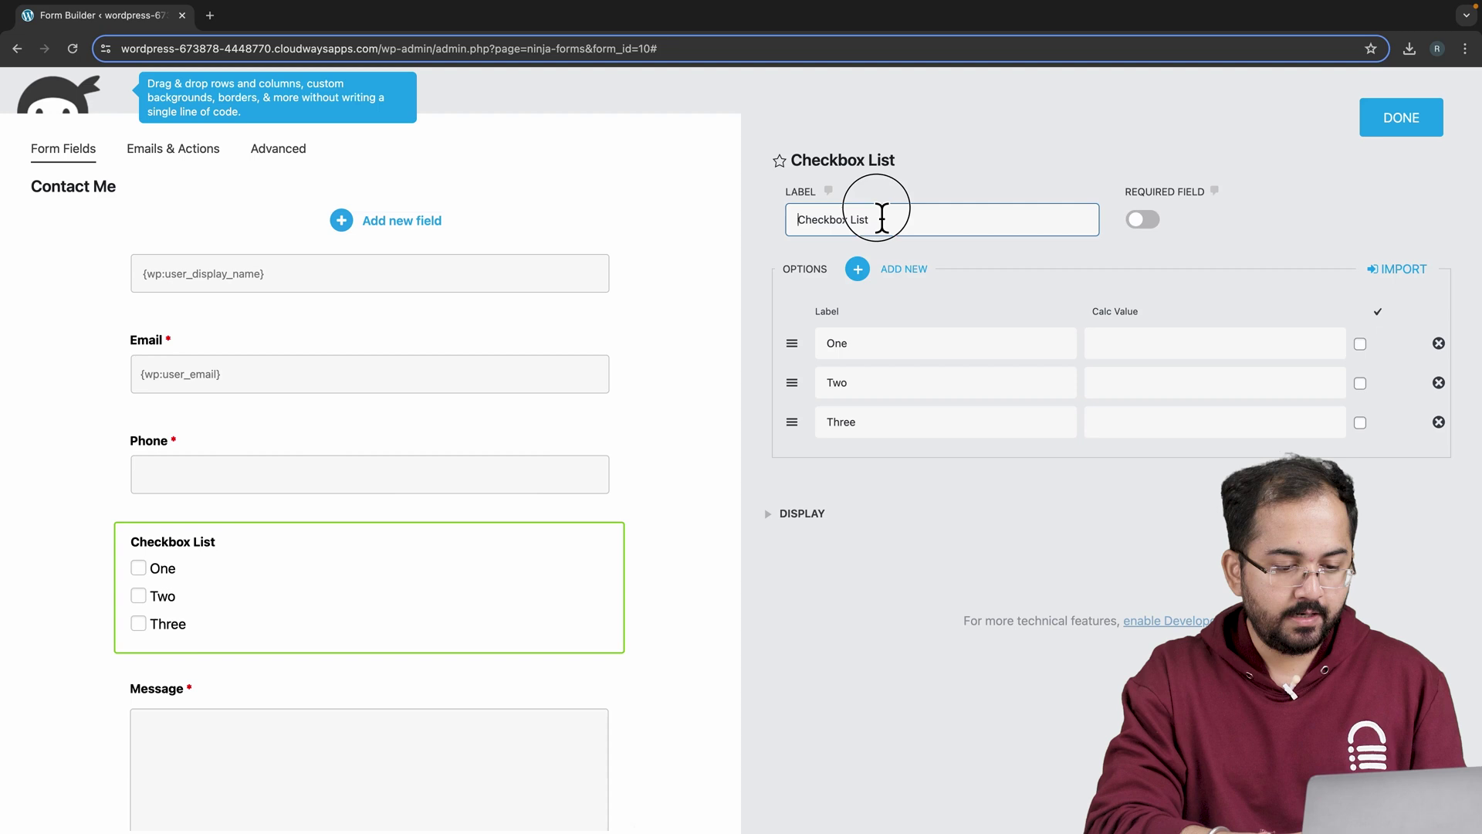
{"action": "type", "text": "Report Issue"}
Step: Rename its options to Website Crashed, Login Error and Order Cancelled, and make it required
{"action": "triple_click", "coordinate": [842, 343]}
{"action": "key", "text": "BackSpace"}
{"action": "type", "text": "Website Crashed"}
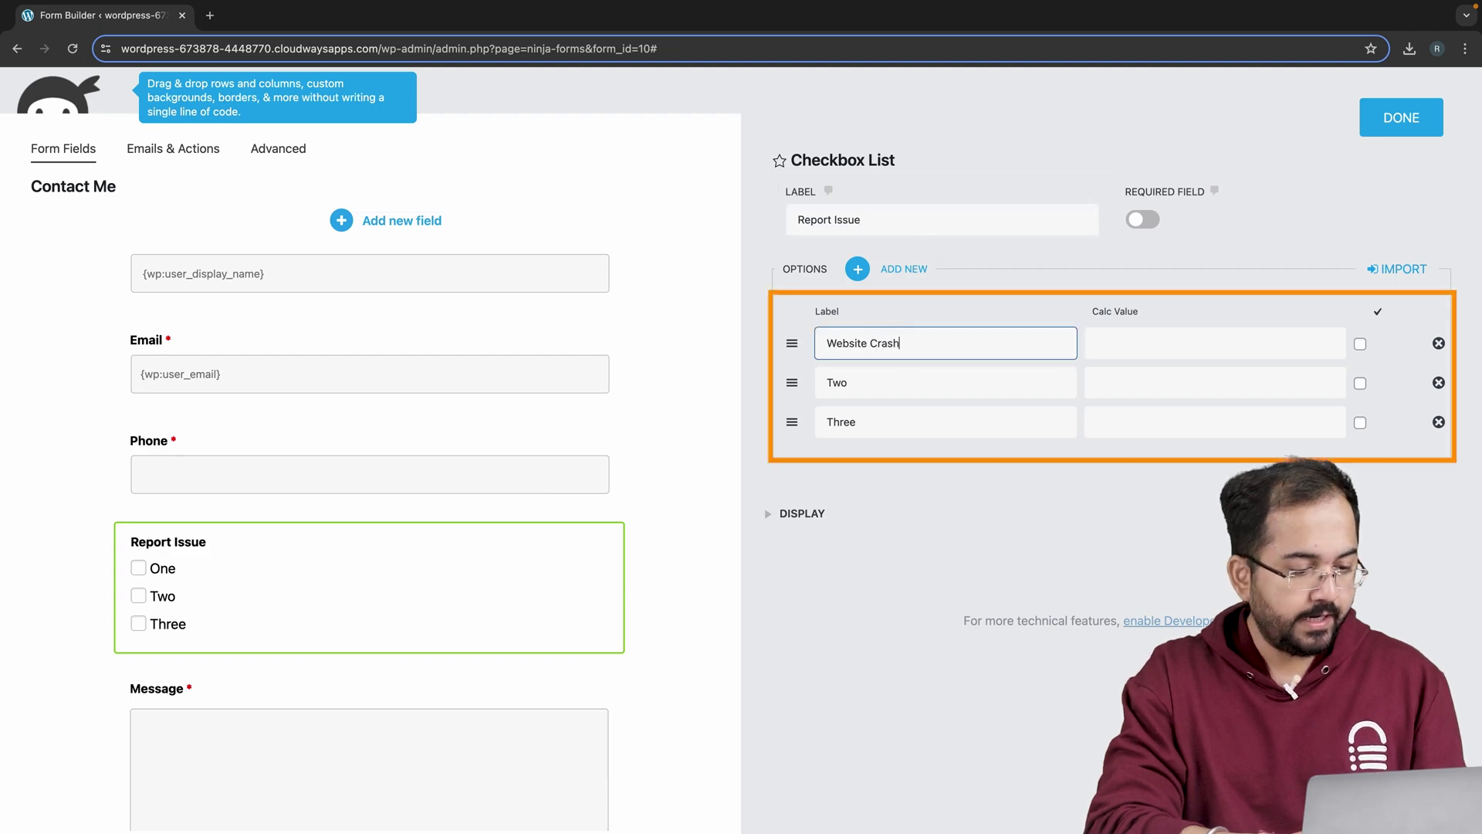
{"action": "key", "text": "Tab"}
{"action": "key", "text": "BackSpace"}
{"action": "type", "text": "Login Error"}
{"action": "key", "text": "Tab"}
{"action": "key", "text": "BackSpace"}
{"action": "type", "text": "Order Cancelled"}
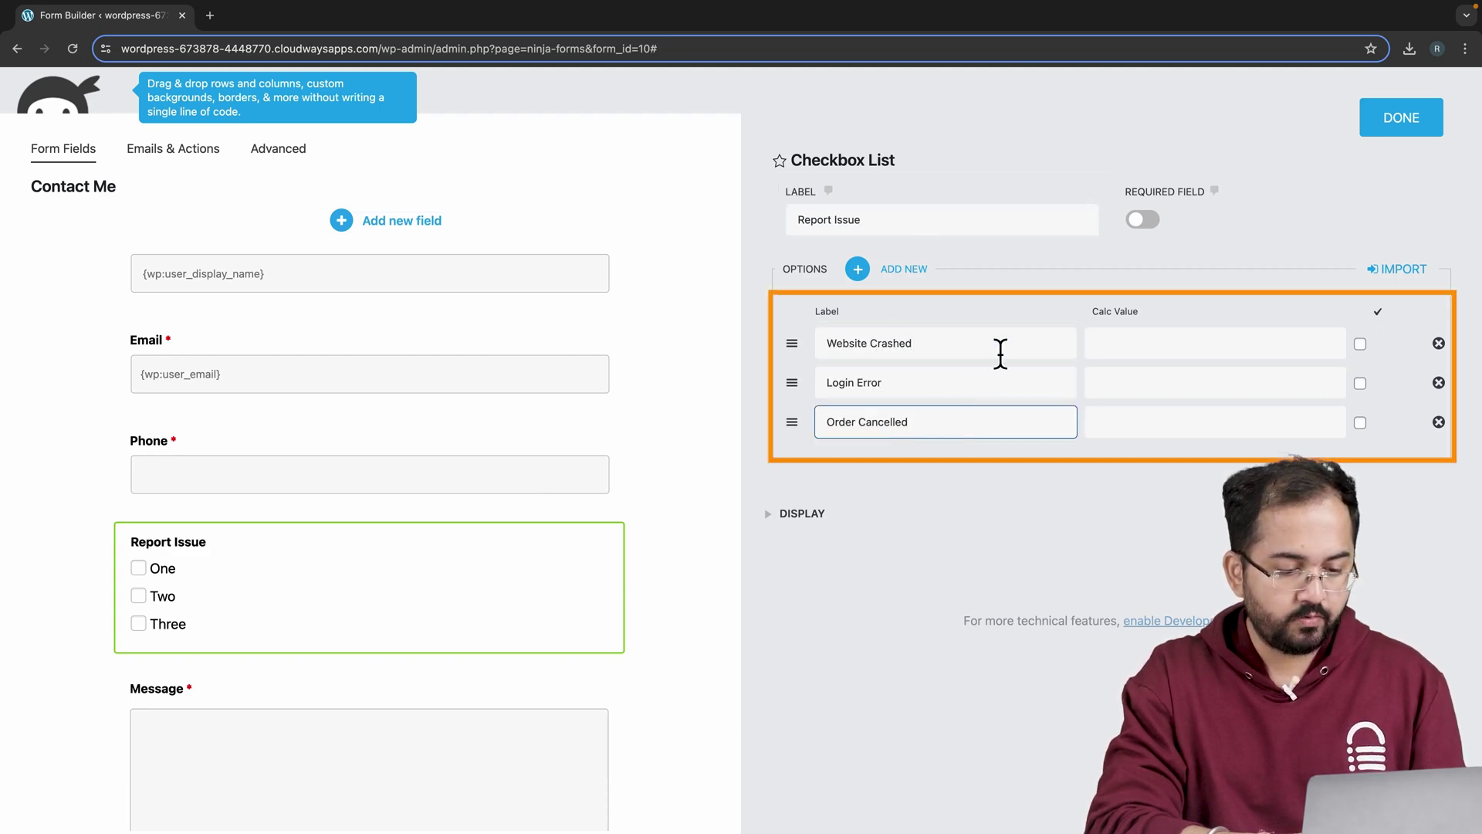
{"action": "left_click", "coordinate": [1140, 223]}
{"action": "left_click", "coordinate": [1421, 123]}
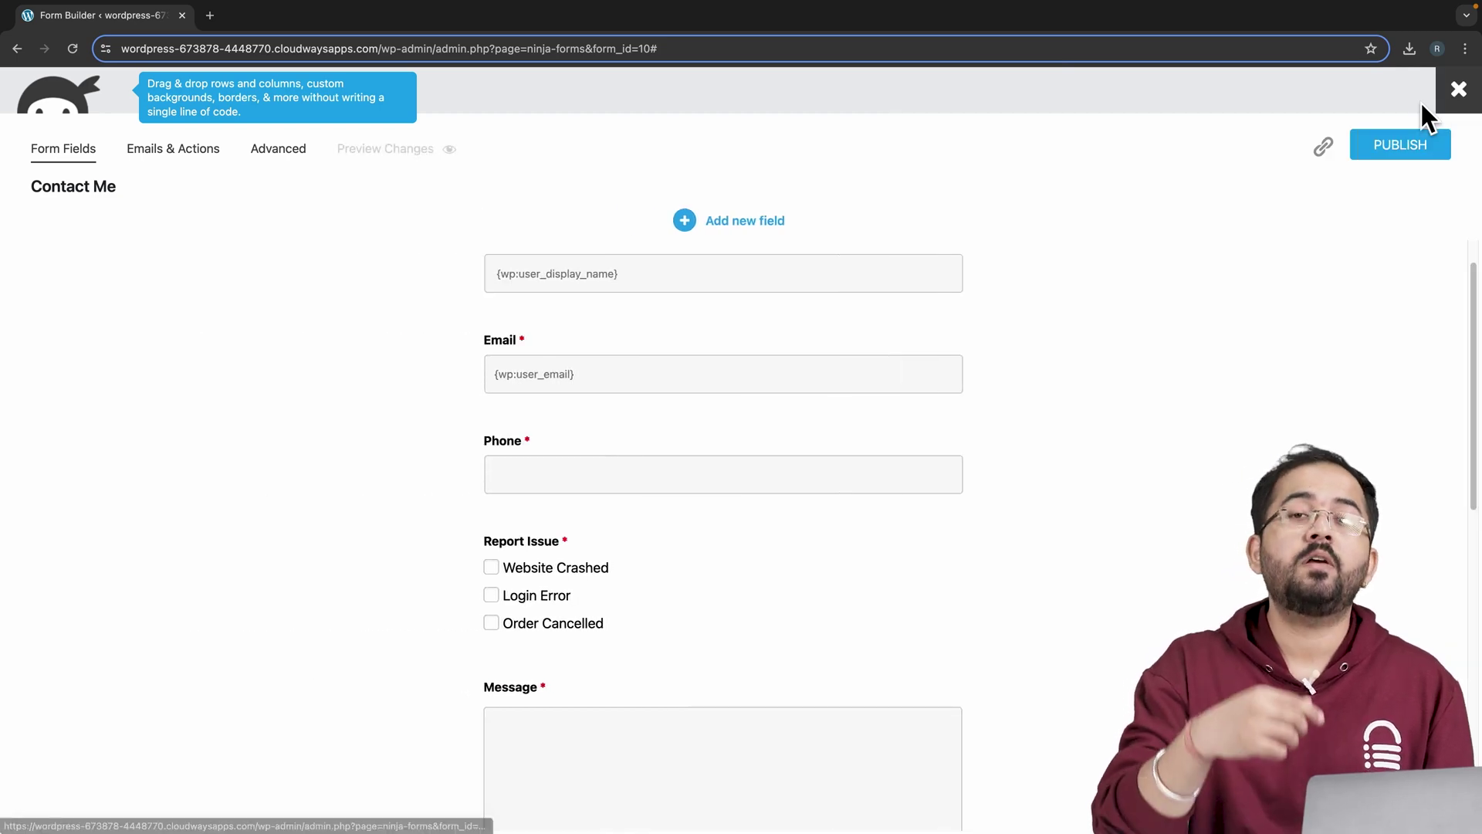
Step: Add a Country field between Phone and Report Issue and mark it required
{"action": "scroll", "coordinate": [730, 463], "scroll_direction": "down", "scroll_amount": 1}
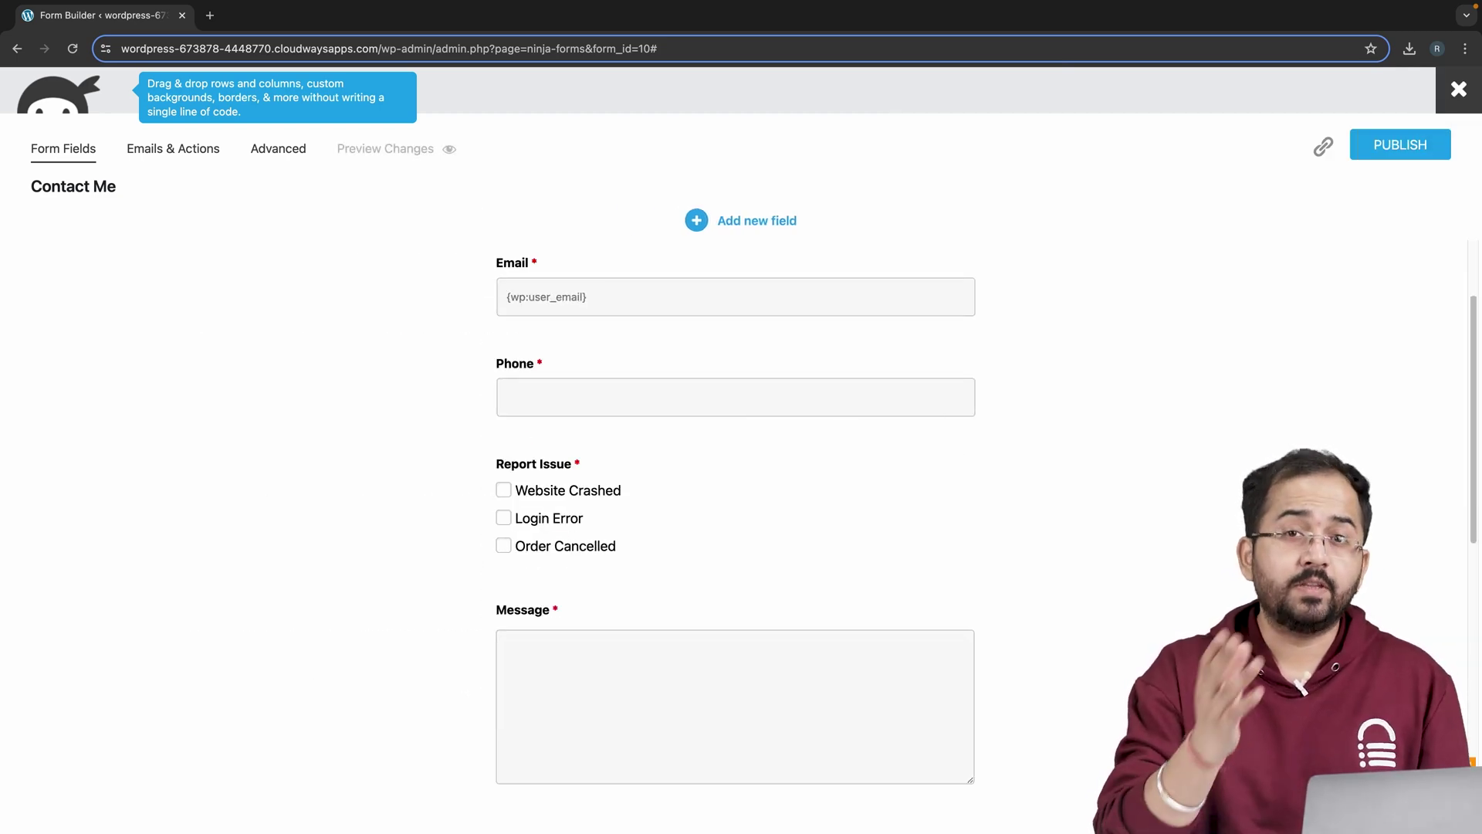
{"action": "left_click", "coordinate": [696, 220]}
{"action": "left_click_drag", "start_coordinate": [1338, 484], "coordinate": [301, 427]}
{"action": "scroll", "coordinate": [448, 432], "scroll_direction": "down", "scroll_amount": 1}
{"action": "left_click", "coordinate": [452, 362]}
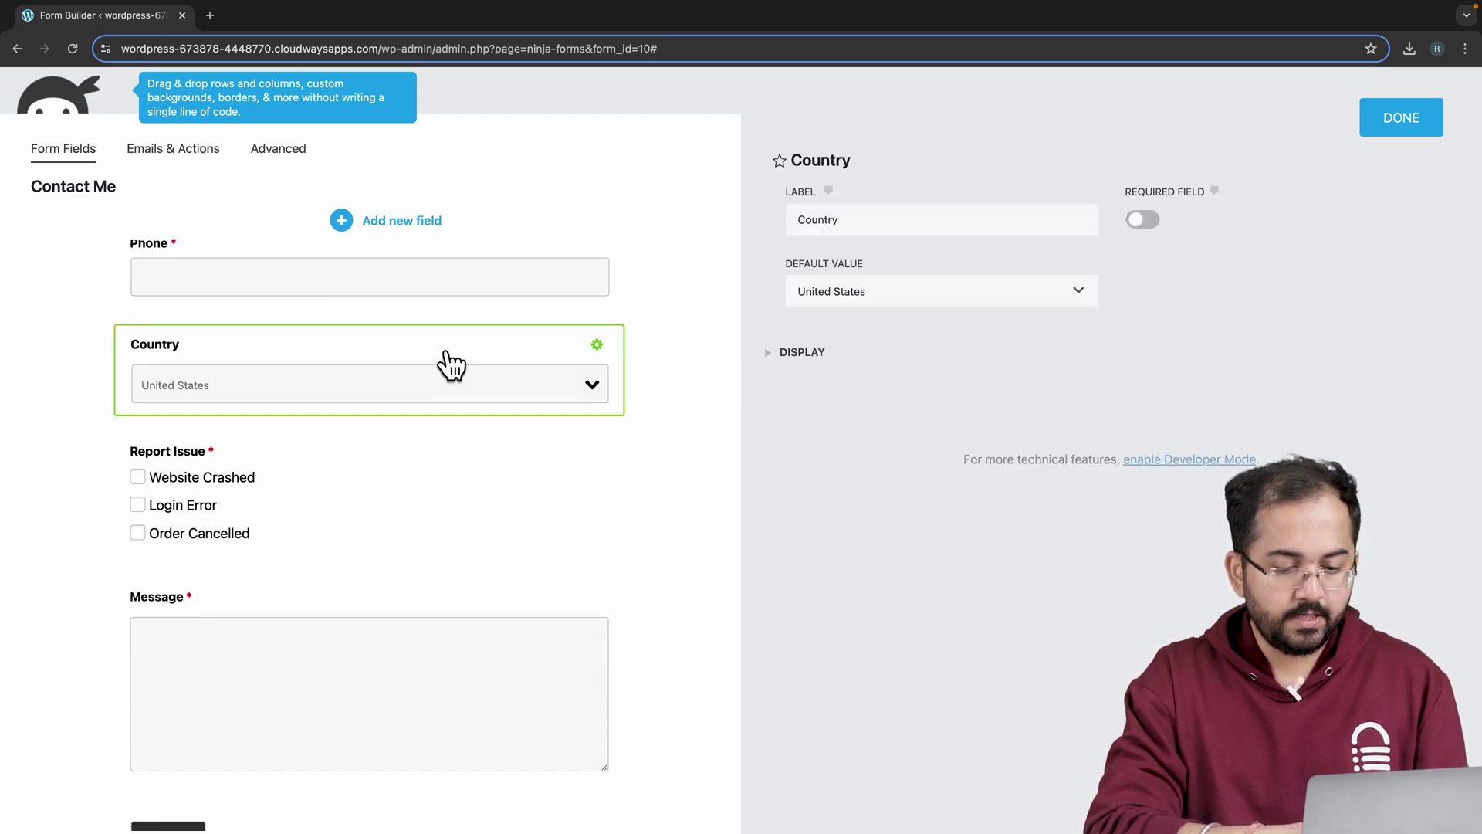
{"action": "left_click", "coordinate": [1135, 224]}
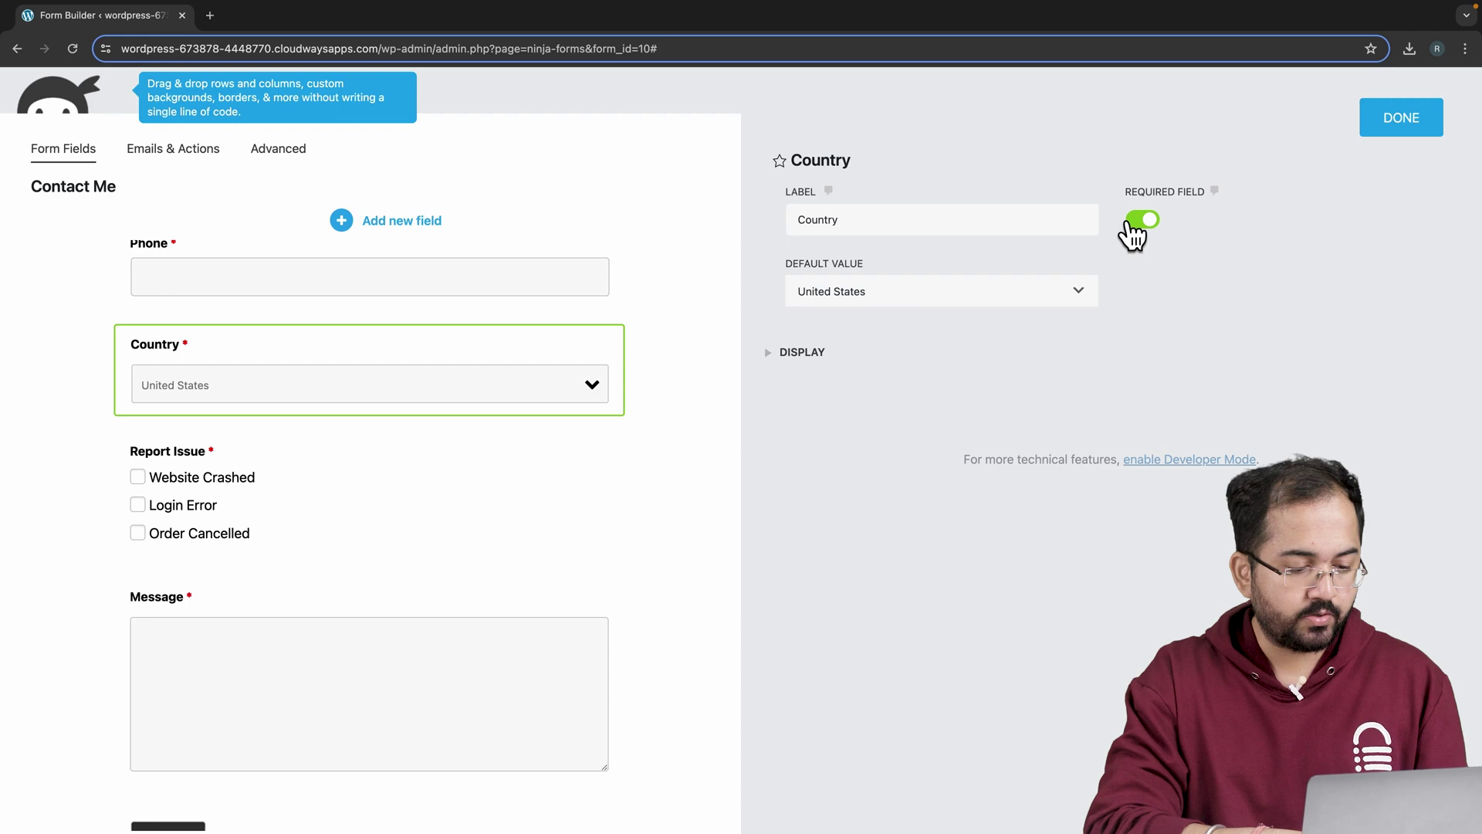
{"action": "left_click", "coordinate": [1375, 118]}
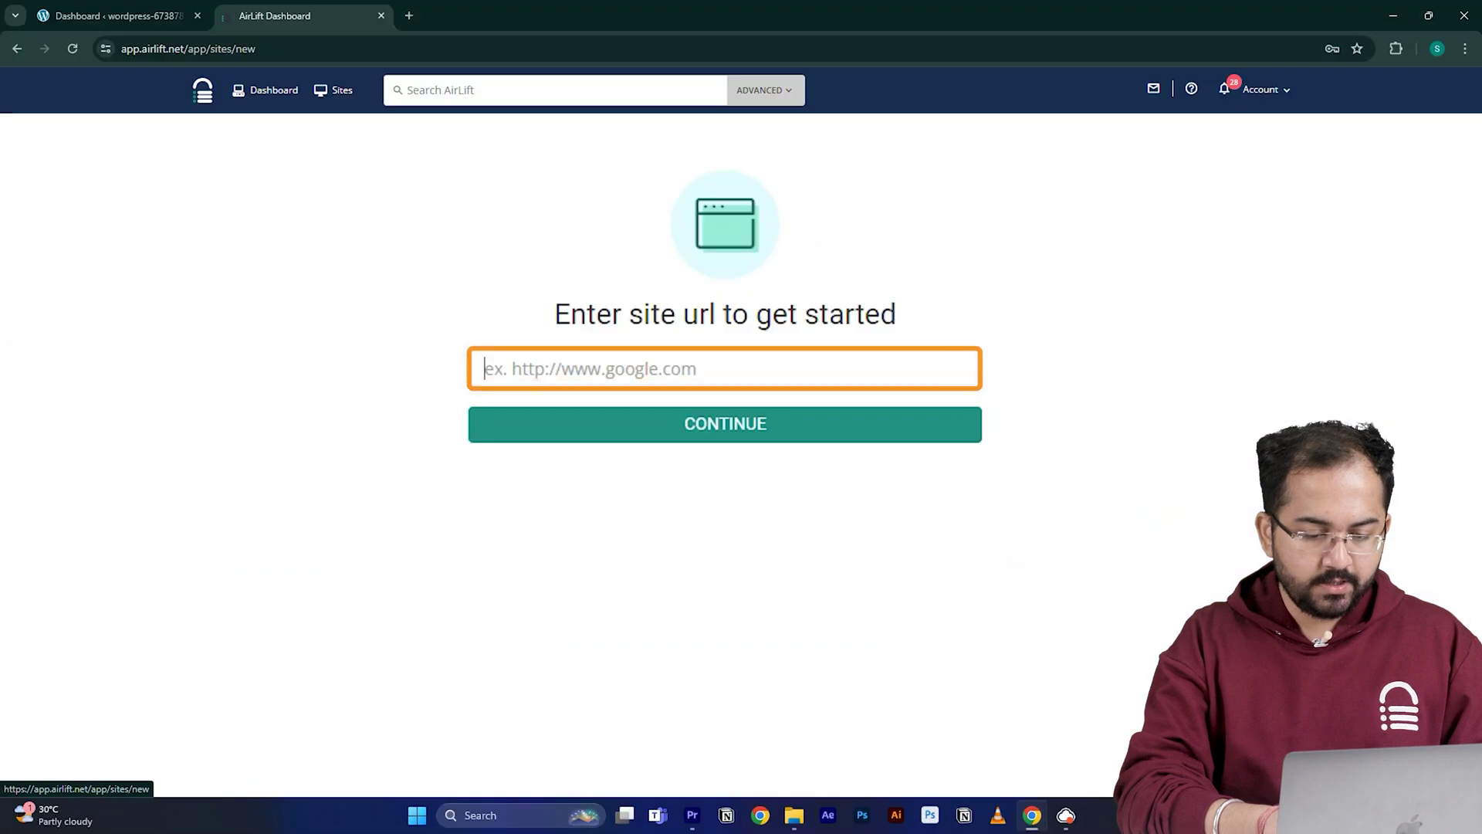
Step: Paste the site URL into Airlift and review the performance report: 56 original, 98 optimized
{"action": "type", "text": "https://wordpress-673878-4448699.cloudwaysapps.com/"}
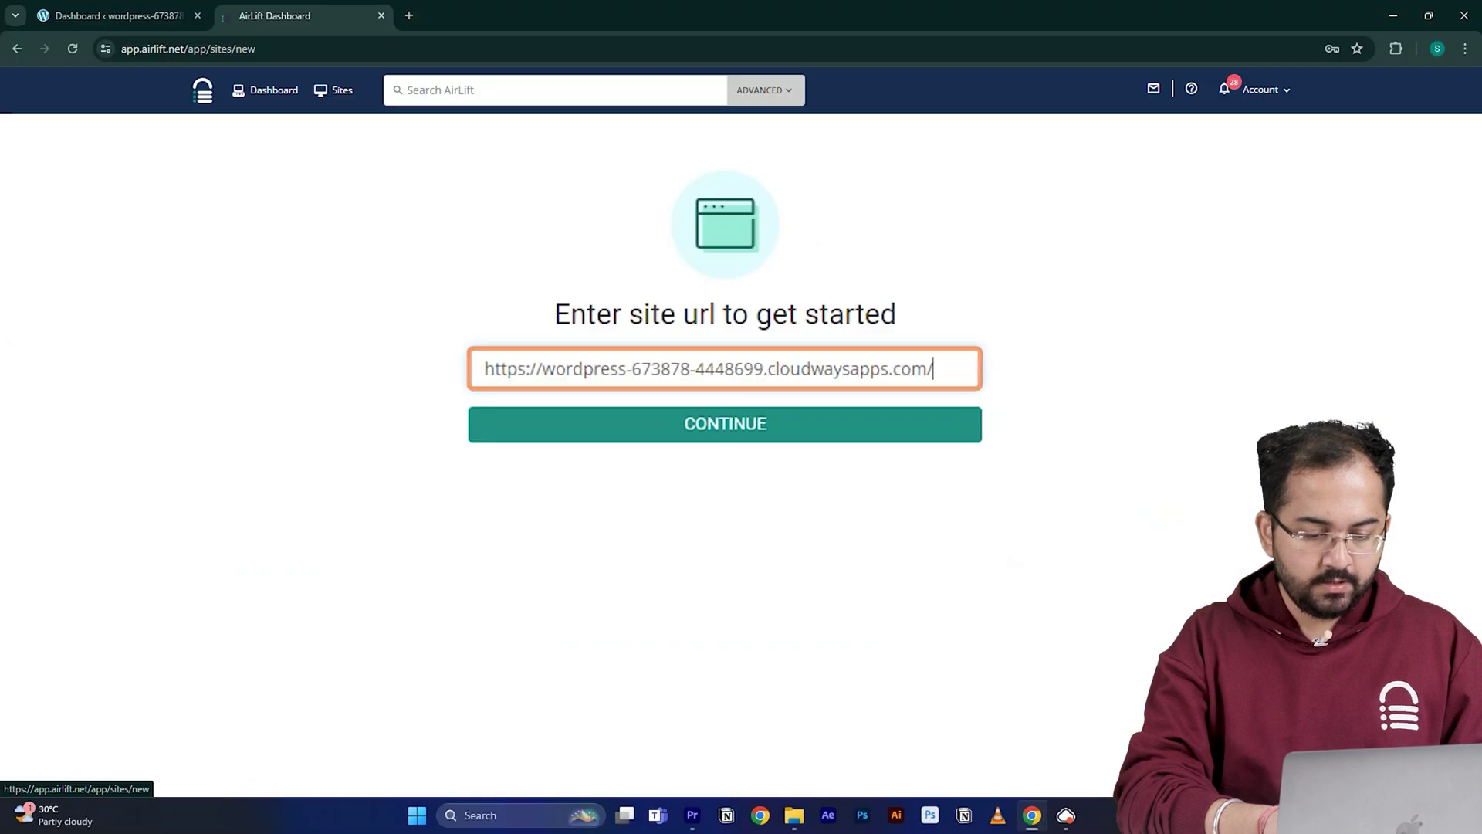
{"action": "left_click", "coordinate": [612, 430]}
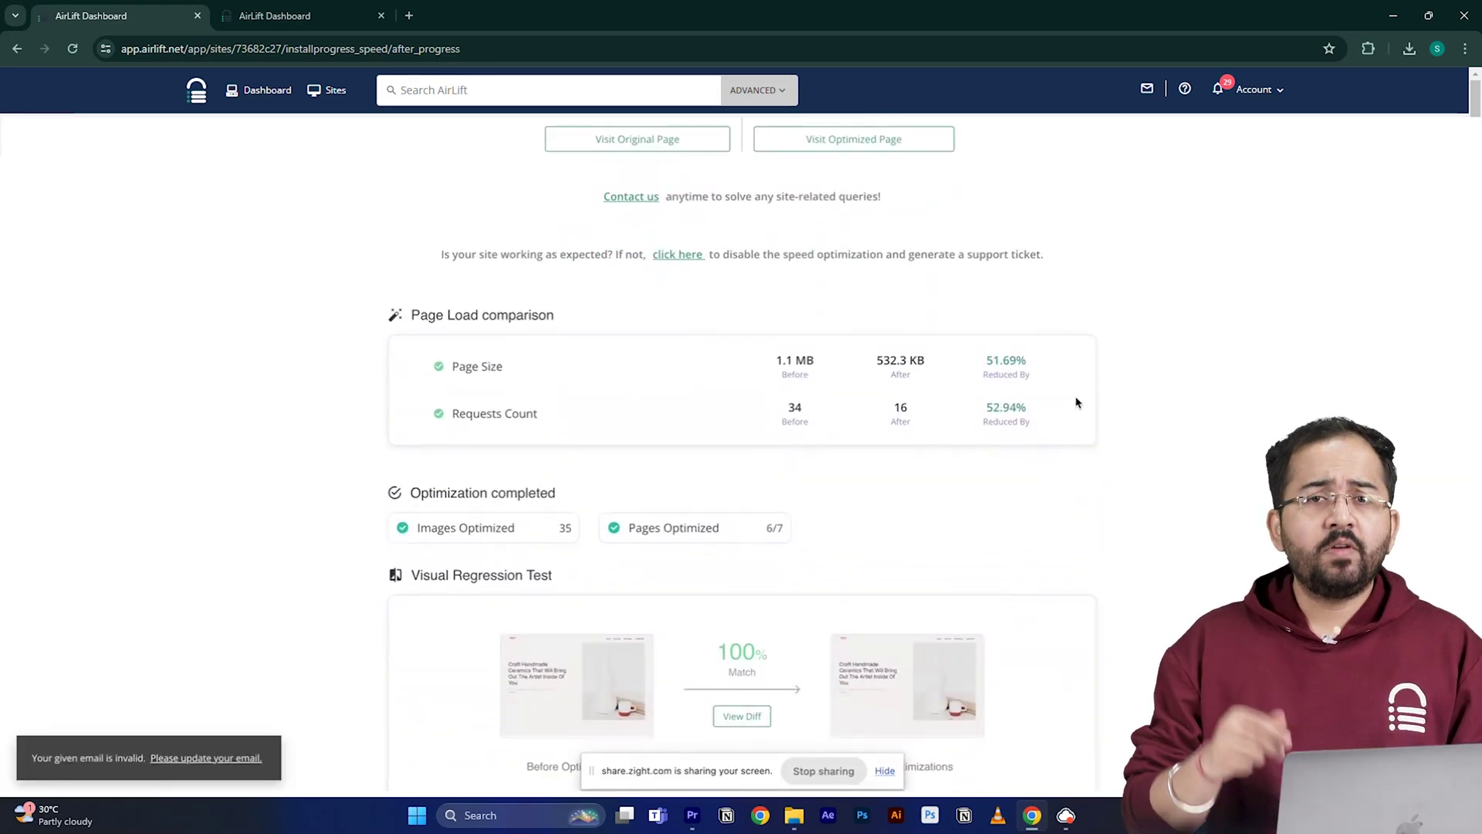
{"action": "scroll", "coordinate": [1076, 400], "scroll_direction": "down", "scroll_amount": 1}
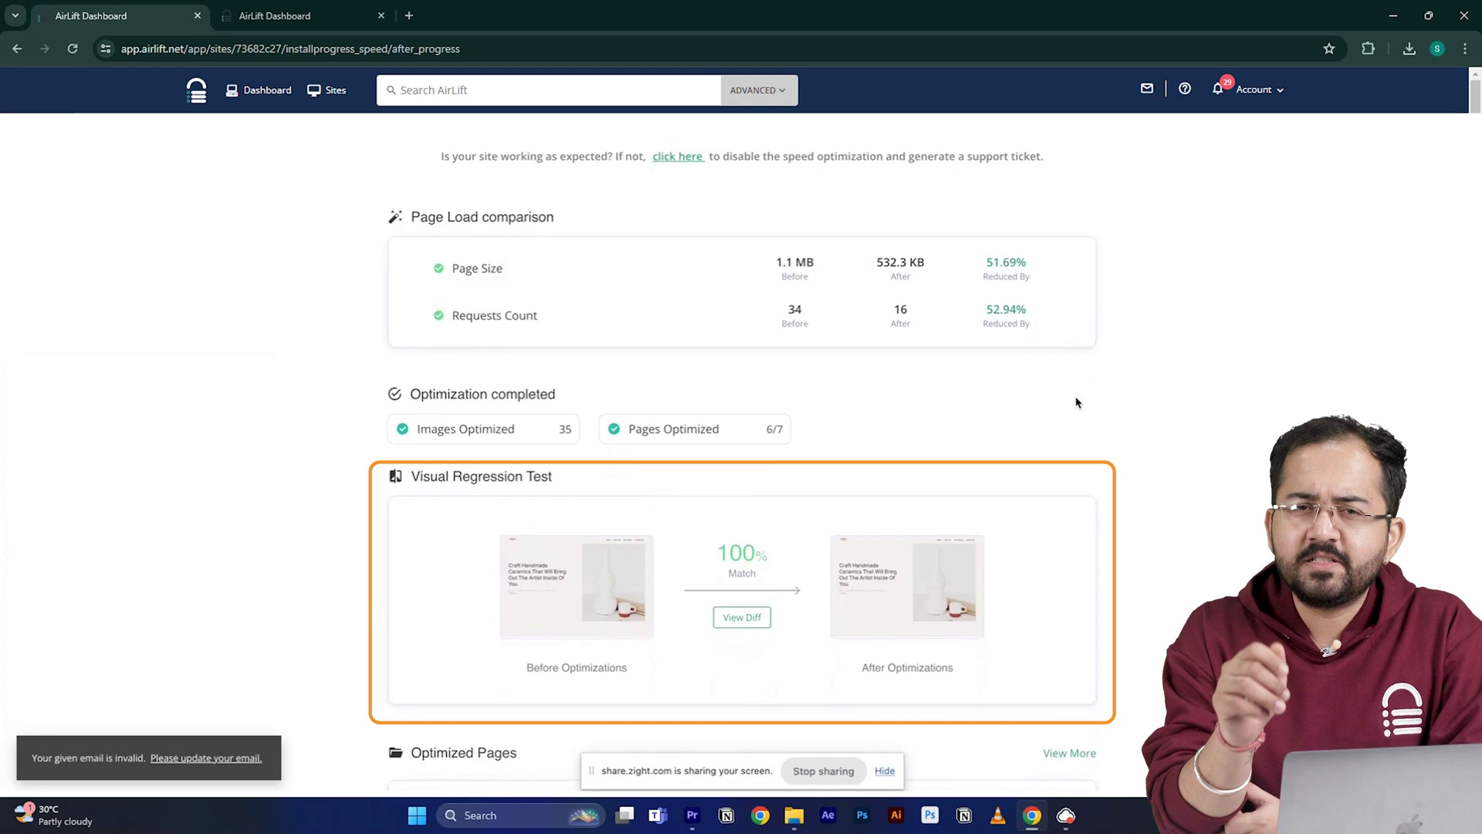
{"action": "scroll", "coordinate": [1078, 402], "scroll_direction": "up", "scroll_amount": 4}
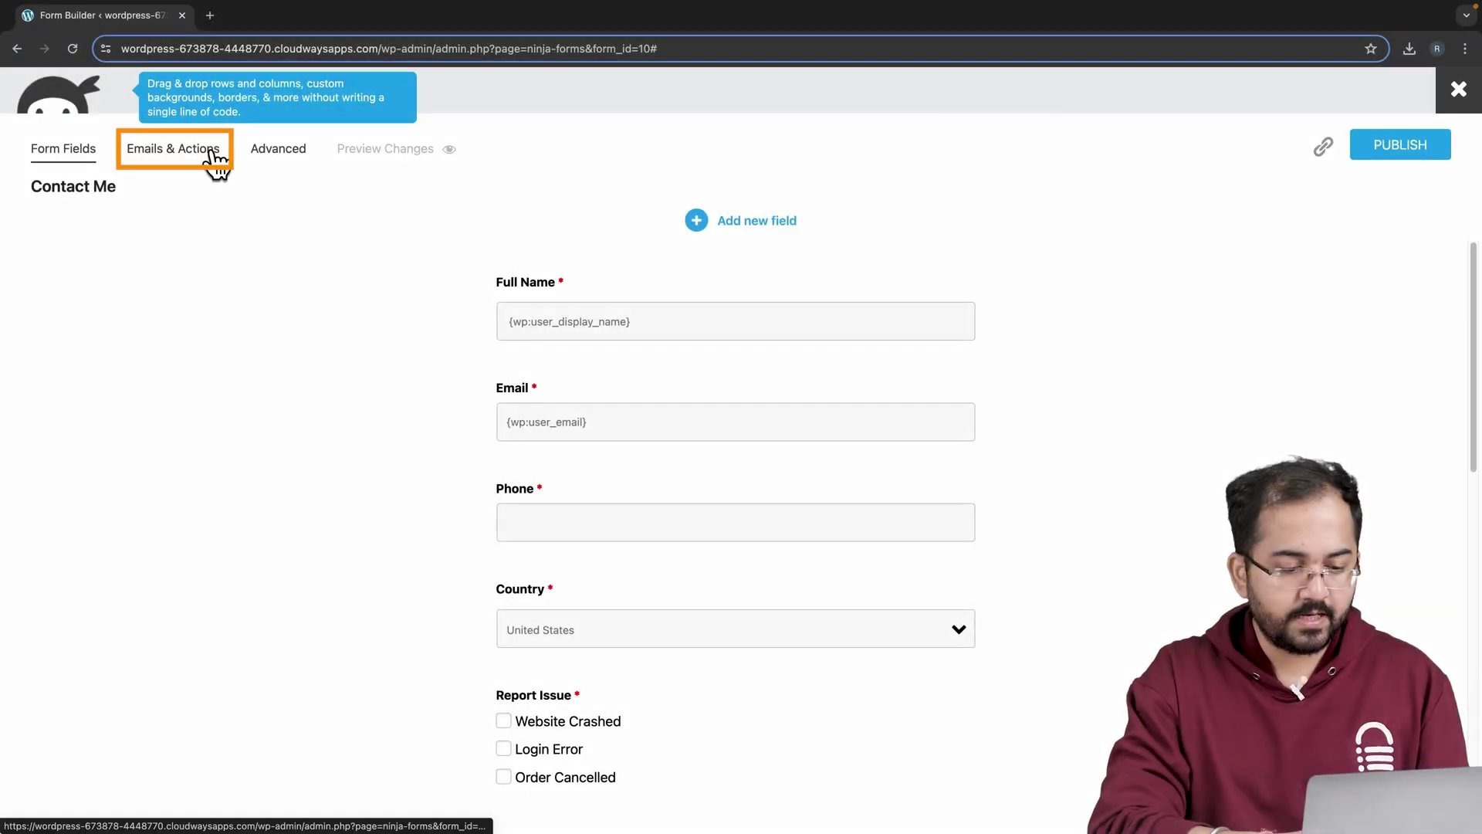
Step: In Emails & Actions, switch on Attach CSV for Email Confirmation and Email Notification
{"action": "left_click", "coordinate": [215, 159]}
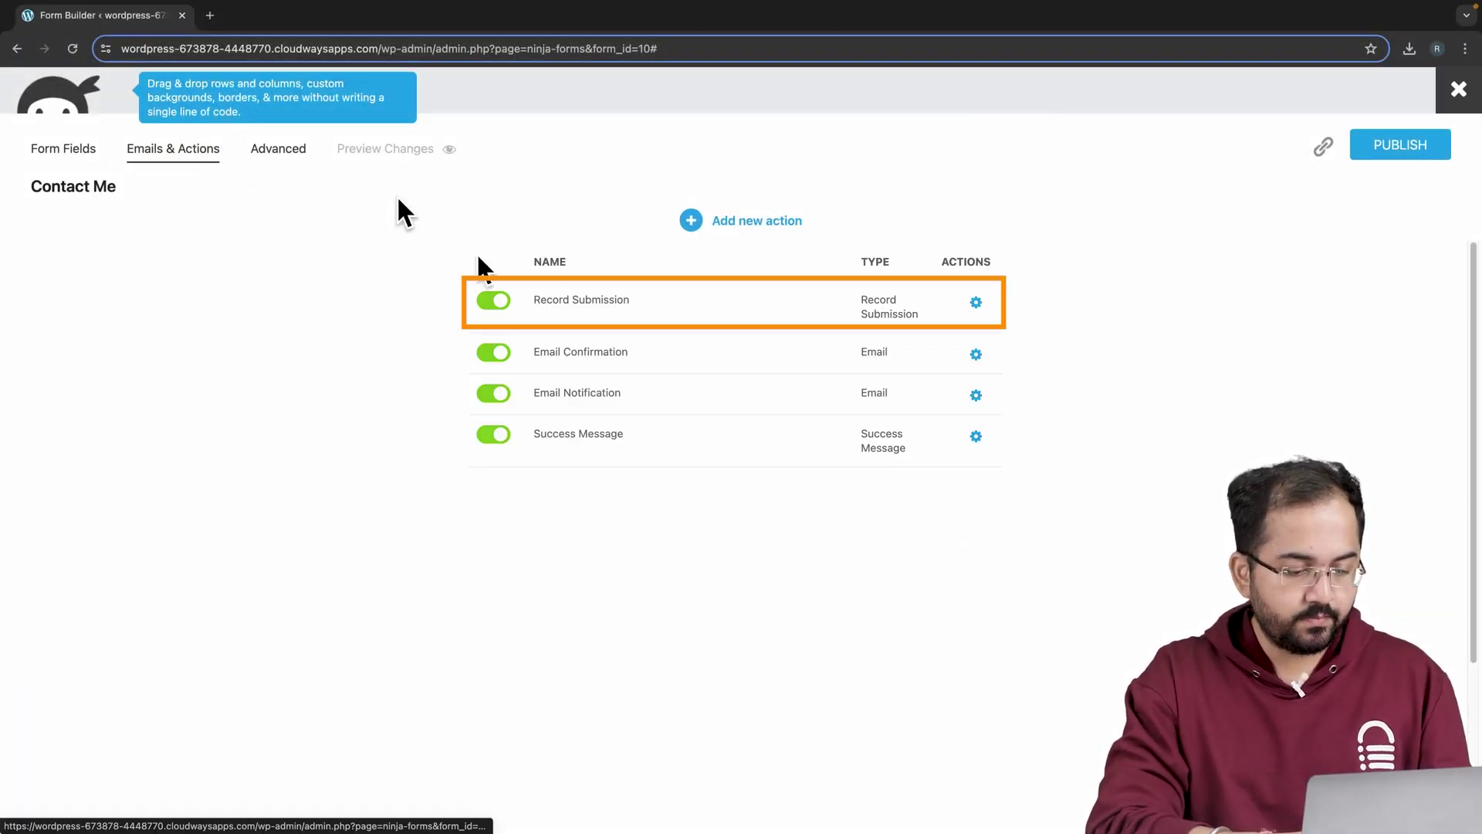
{"action": "left_click", "coordinate": [975, 302]}
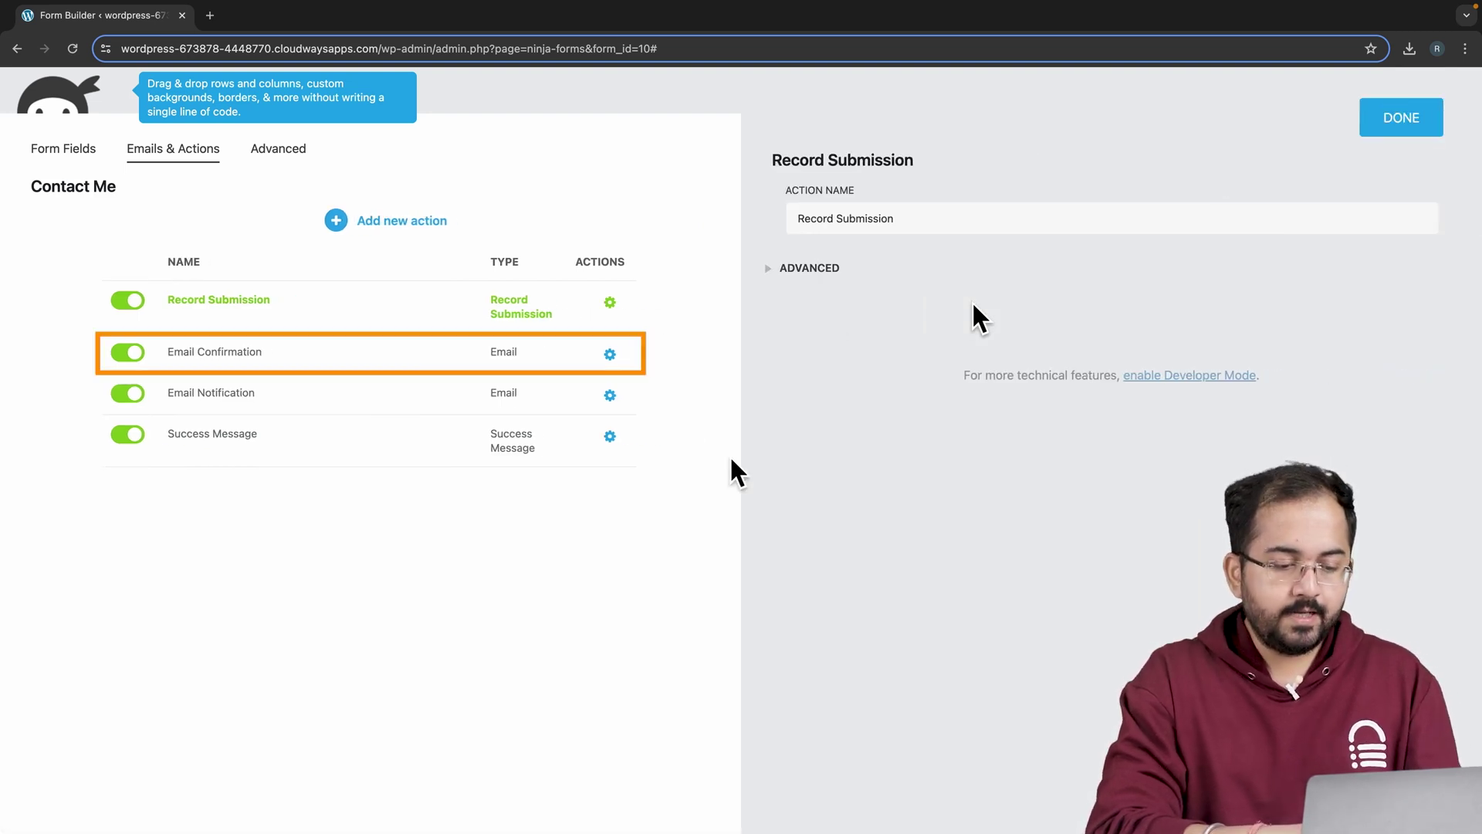
{"action": "left_click", "coordinate": [611, 355]}
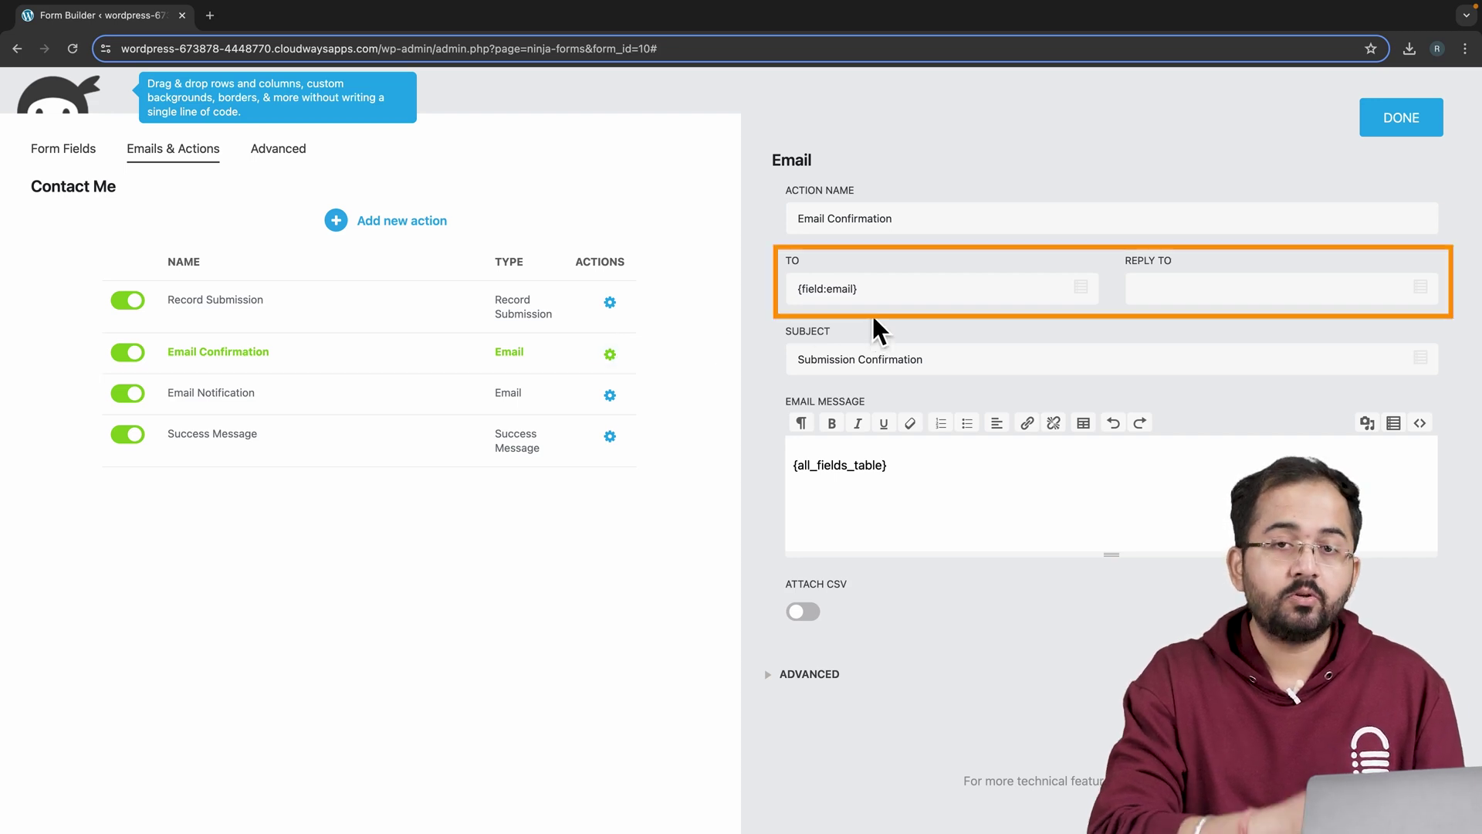
{"action": "left_click", "coordinate": [812, 613]}
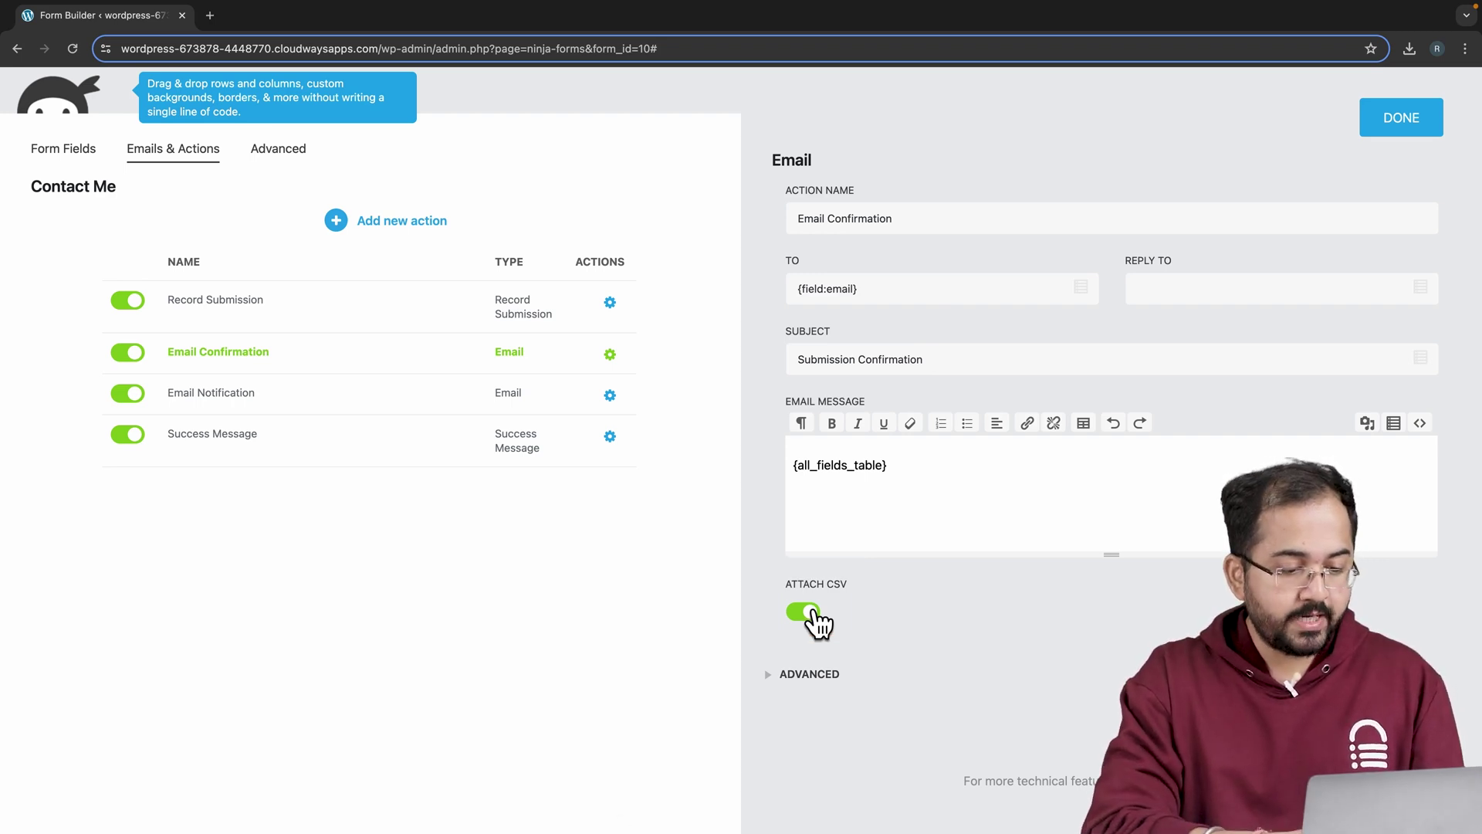
{"action": "left_click", "coordinate": [809, 673]}
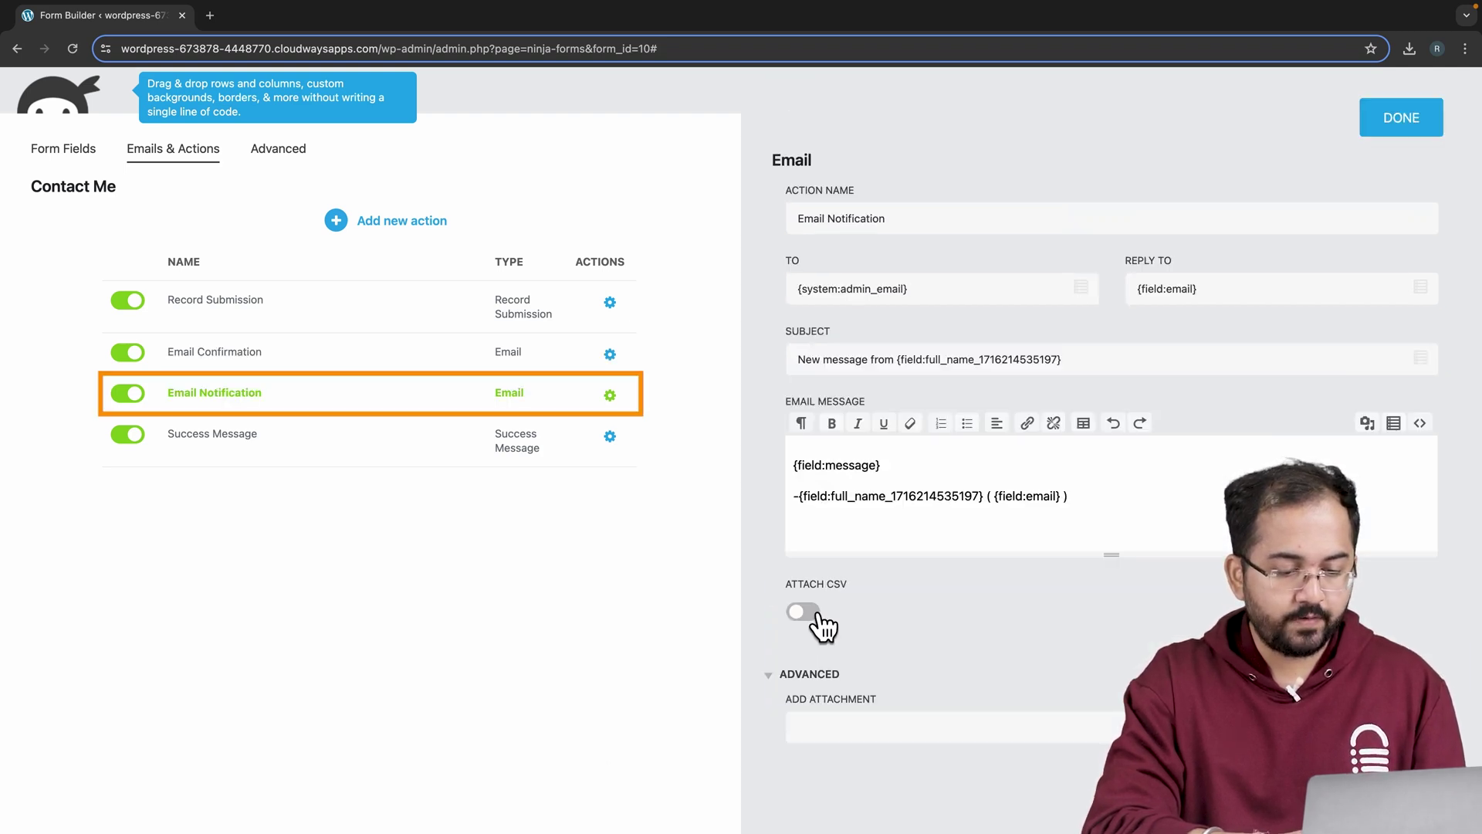
{"action": "left_click", "coordinate": [804, 612]}
{"action": "left_click", "coordinate": [1384, 120]}
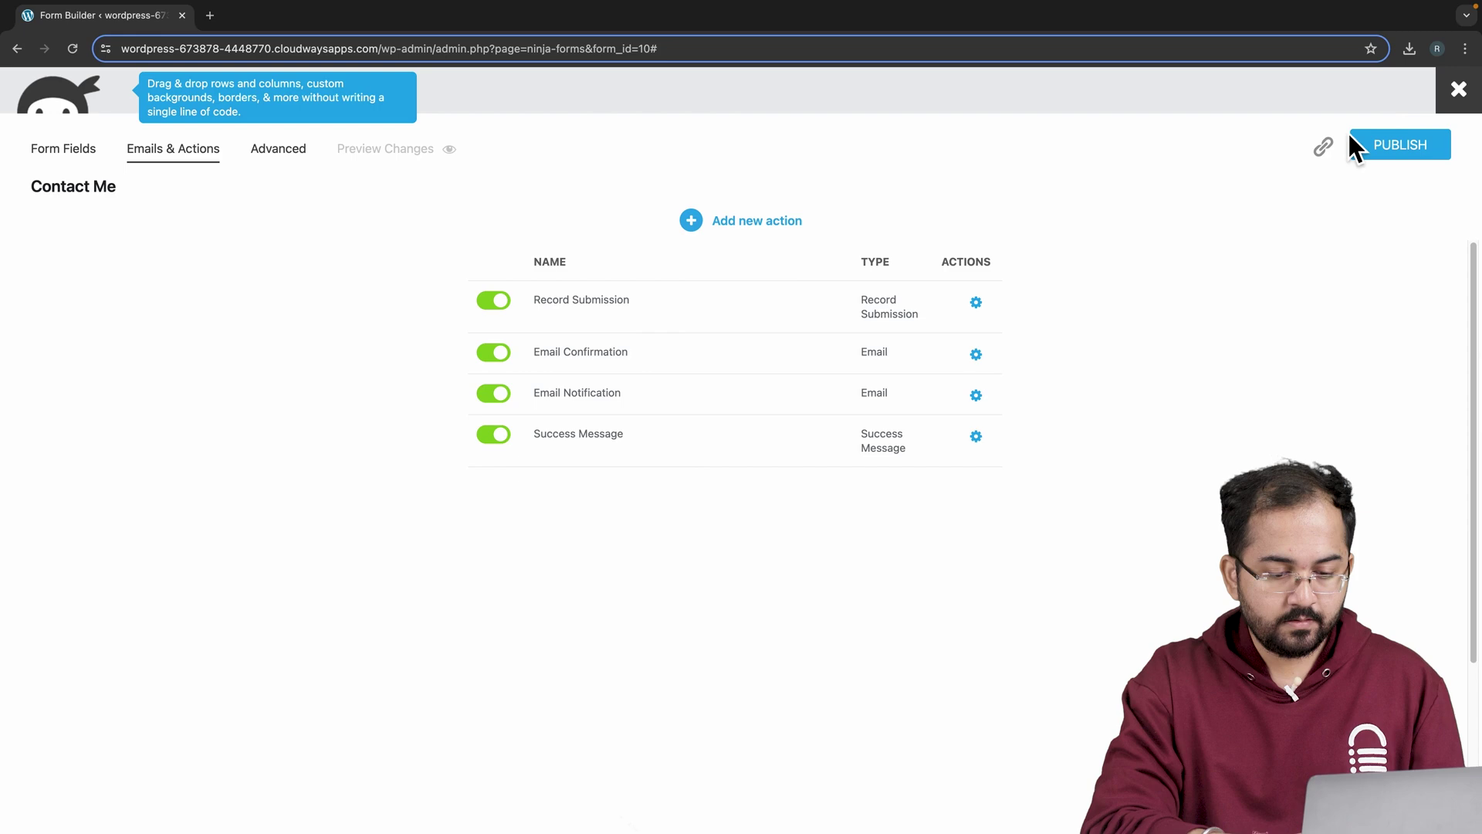
Step: After checking Display Settings, enable 'Require user to be logged in to view form' under Restrictions
{"action": "left_click", "coordinate": [289, 154]}
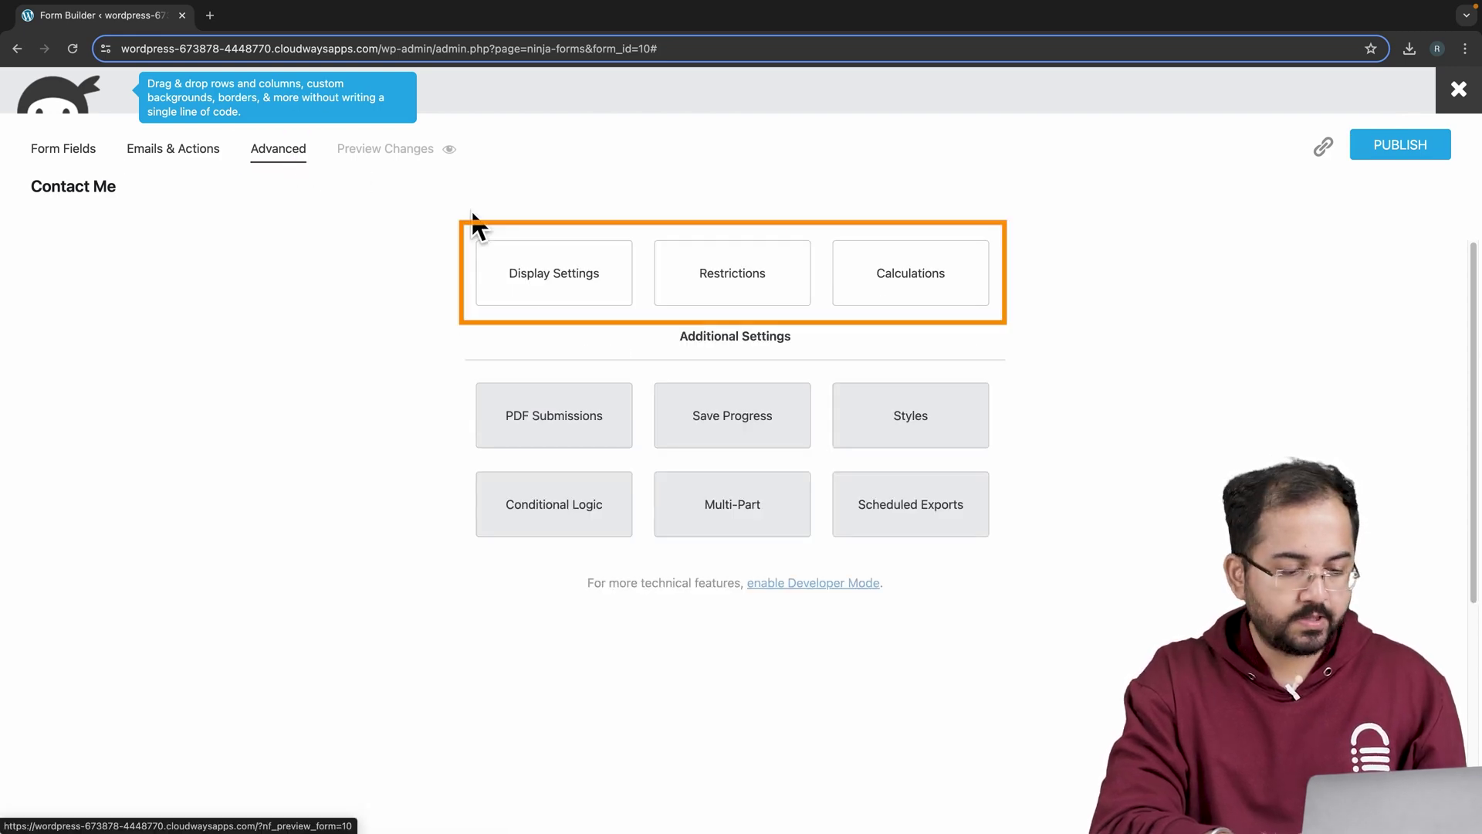
{"action": "left_click", "coordinate": [530, 271]}
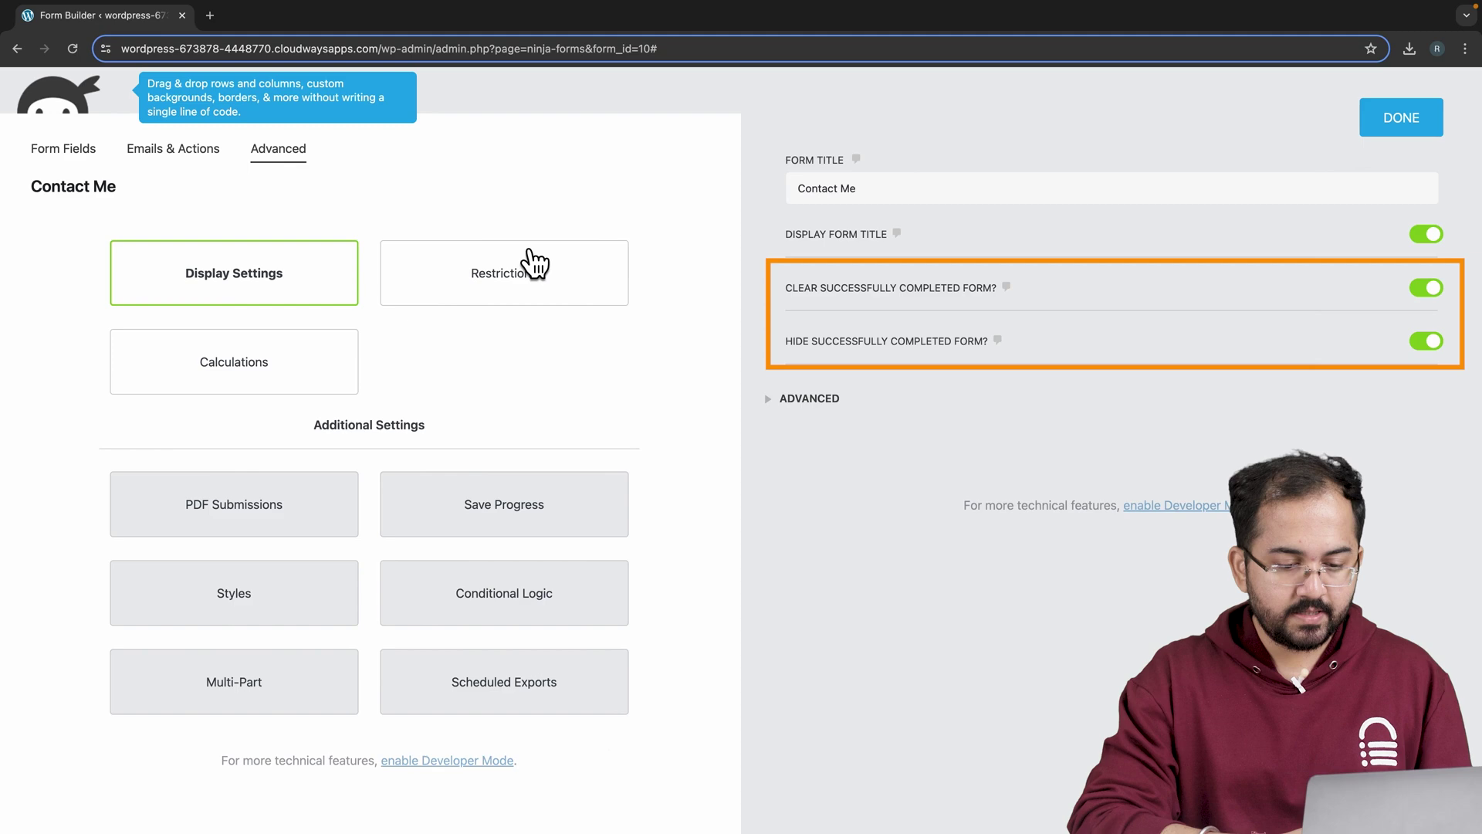
{"action": "left_click", "coordinate": [817, 400]}
{"action": "scroll", "coordinate": [934, 394], "scroll_direction": "down", "scroll_amount": 4}
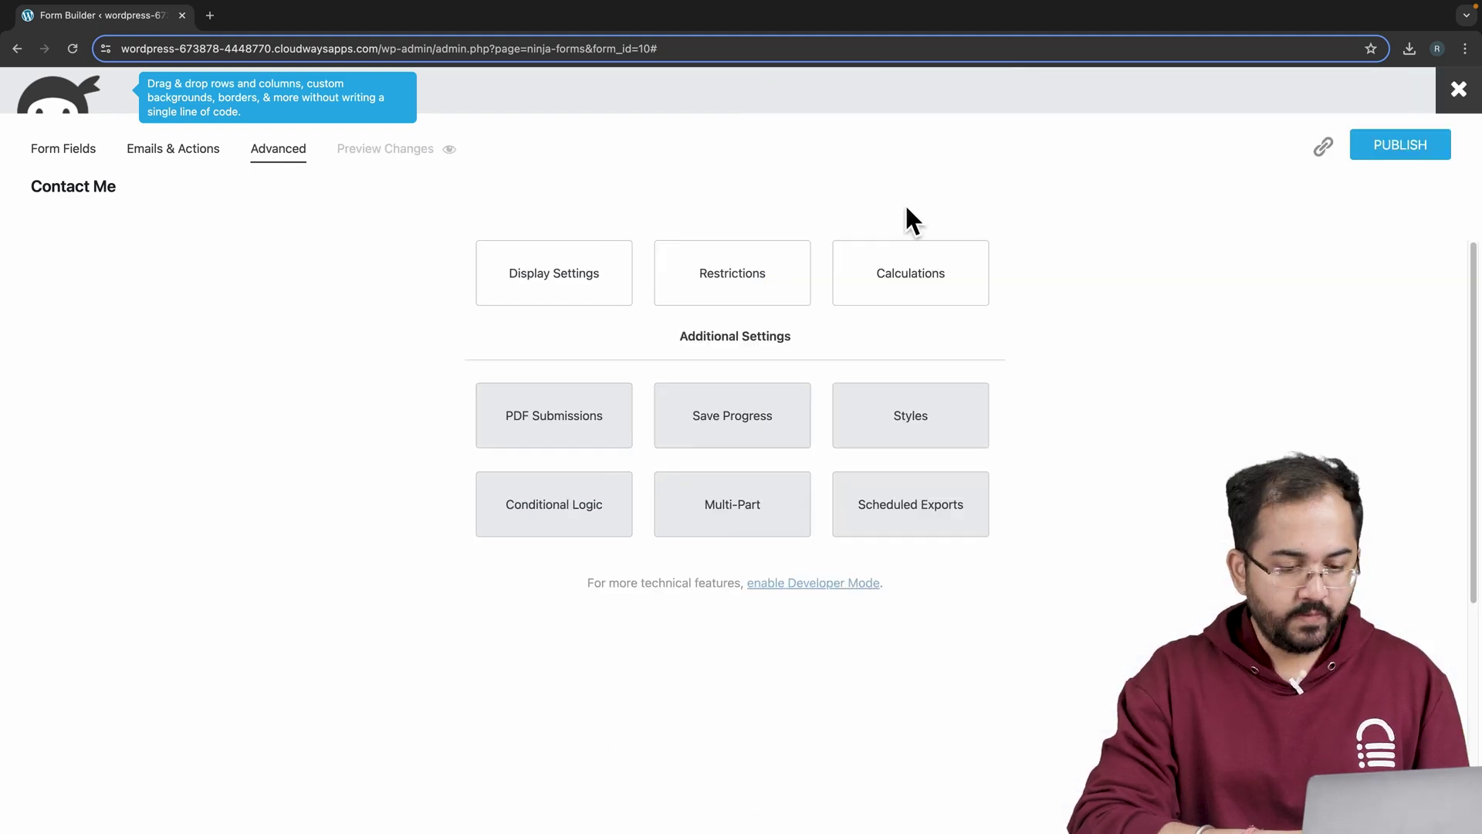
{"action": "left_click", "coordinate": [766, 274]}
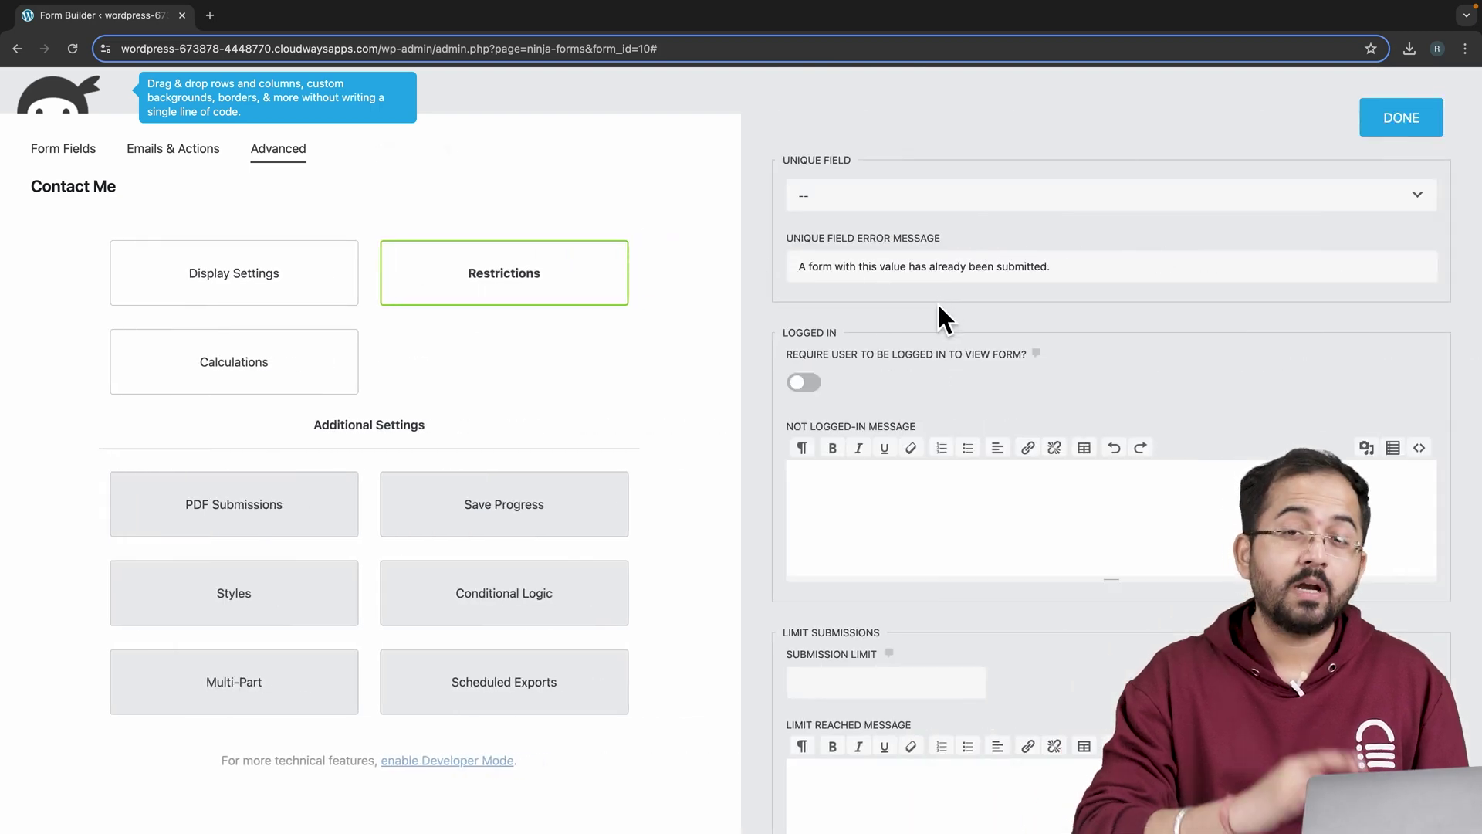
{"action": "left_click", "coordinate": [803, 383]}
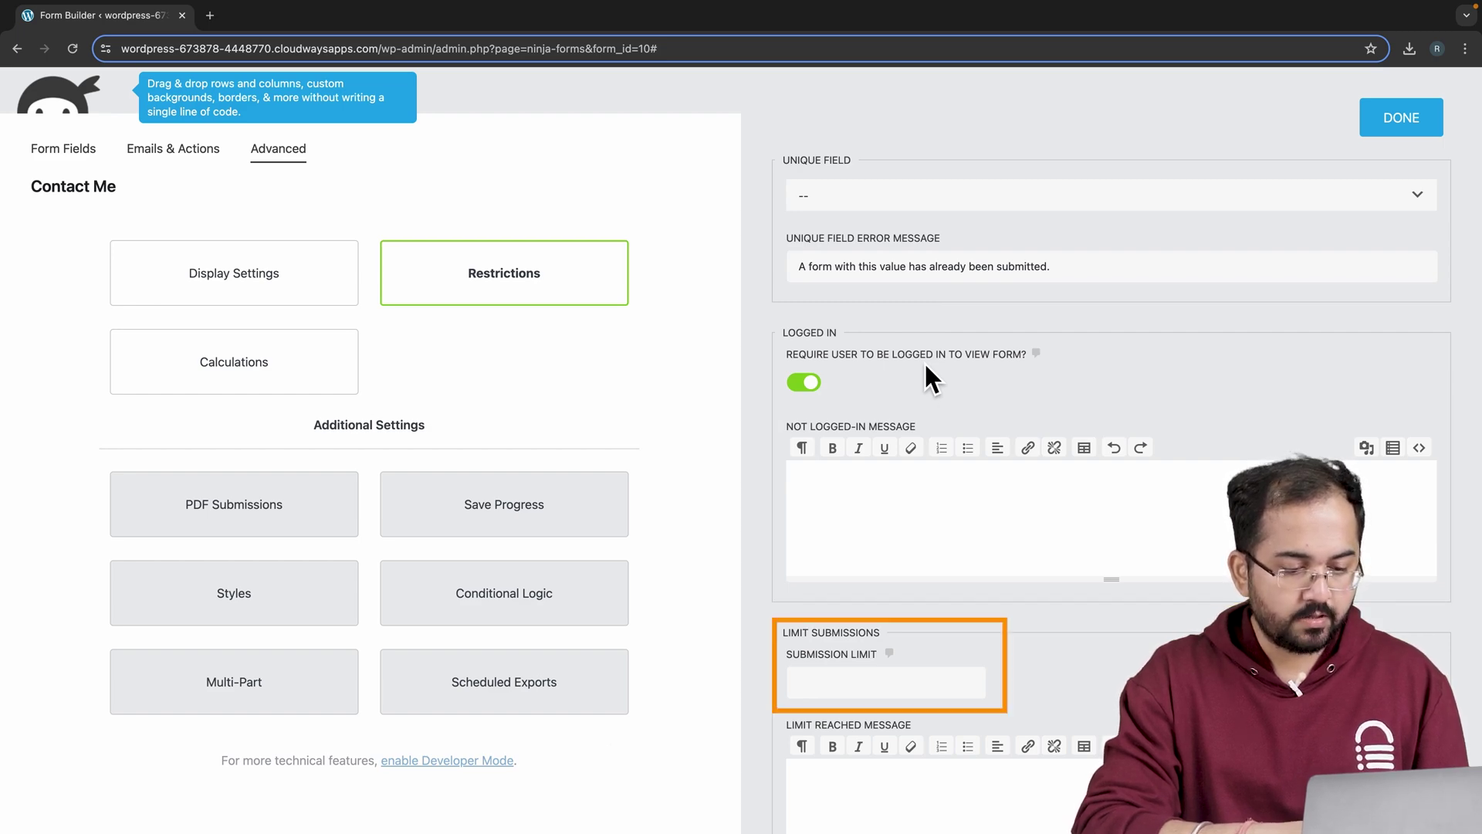
{"action": "left_click", "coordinate": [1381, 128]}
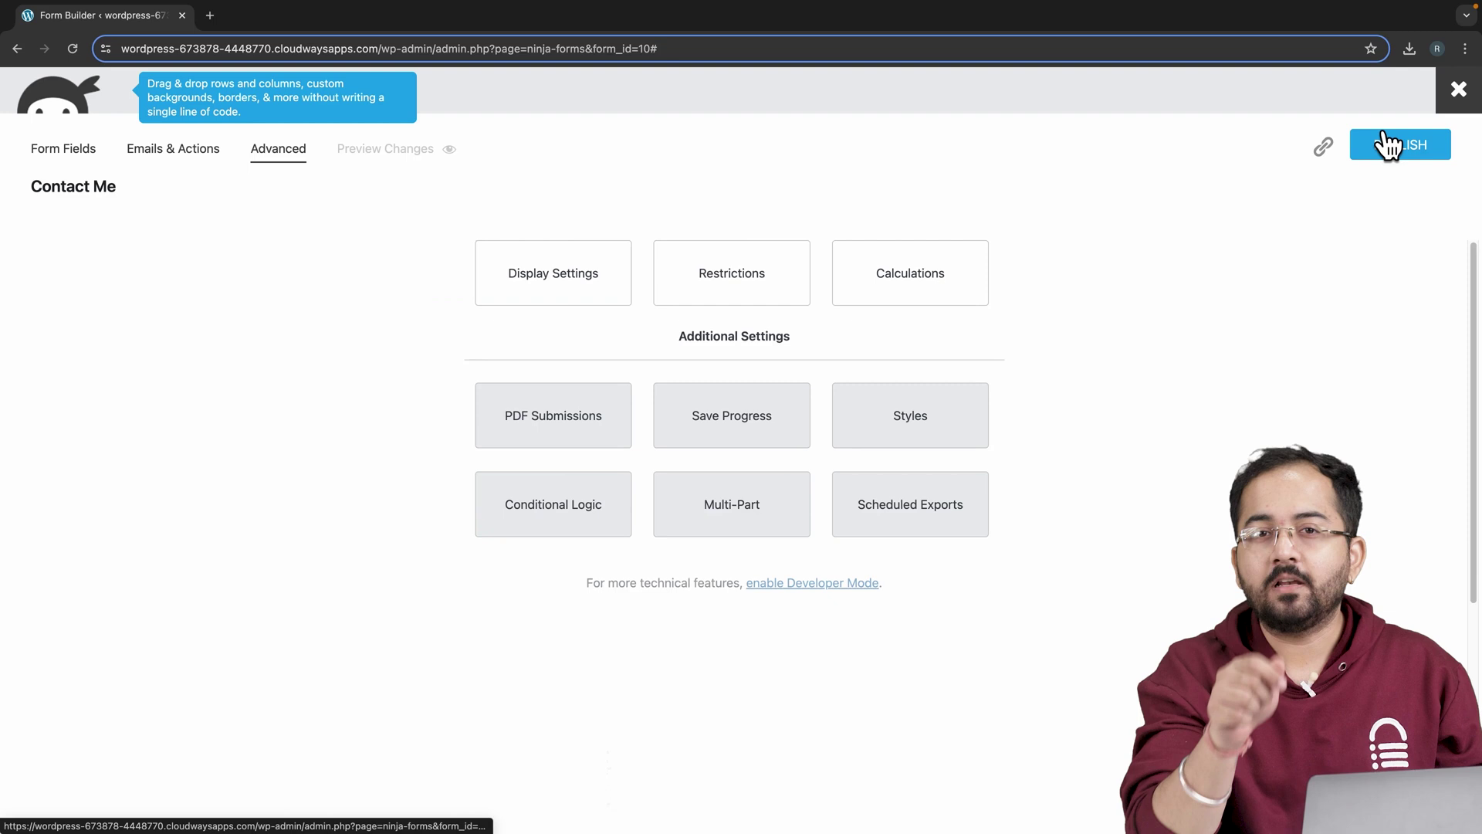
Step: Open Calculations, add a trial calculation row, then delete it and close the panel
{"action": "left_click", "coordinate": [970, 271]}
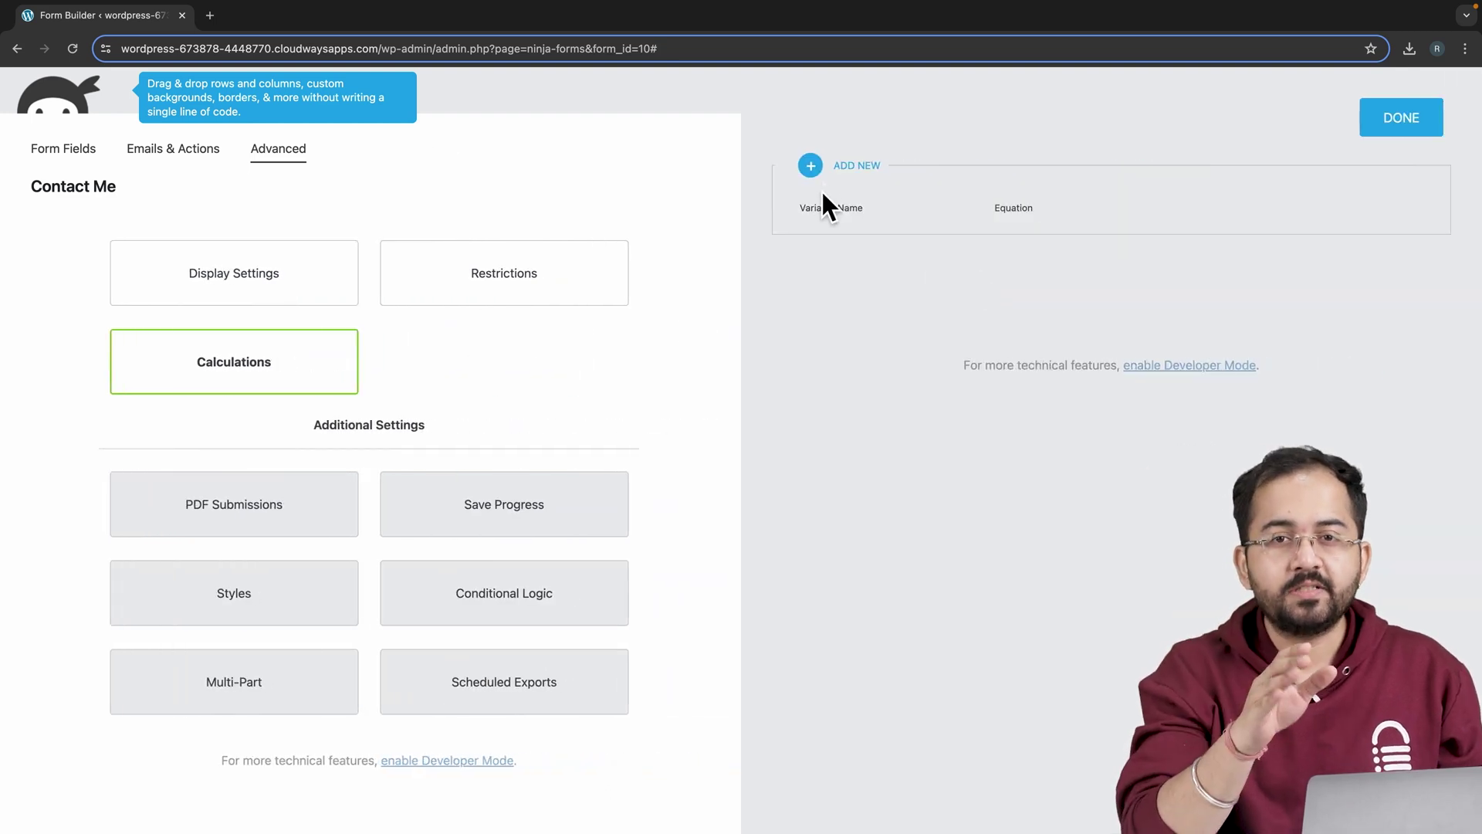
{"action": "left_click", "coordinate": [812, 169]}
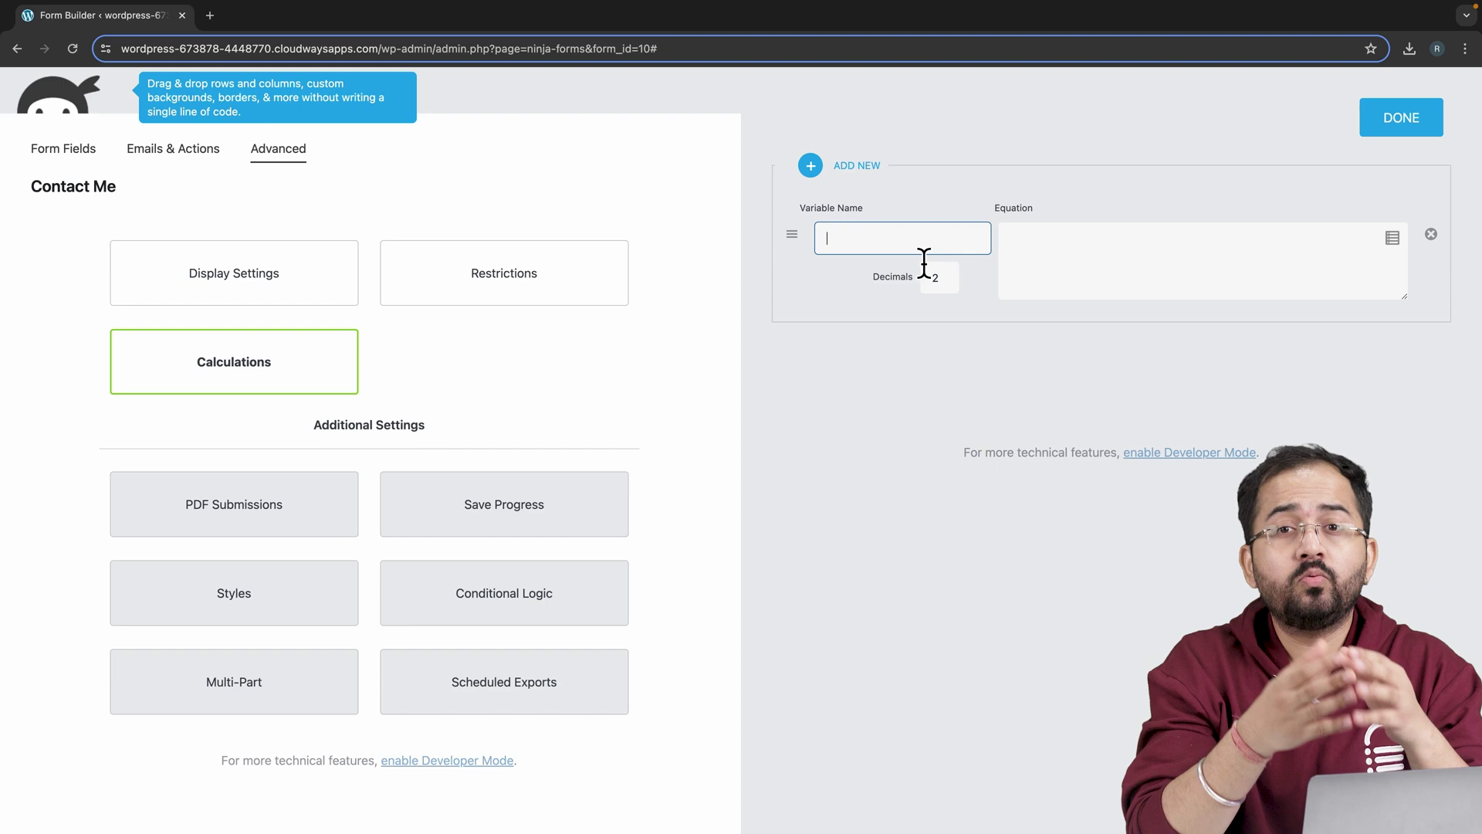
{"action": "left_click", "coordinate": [1209, 263]}
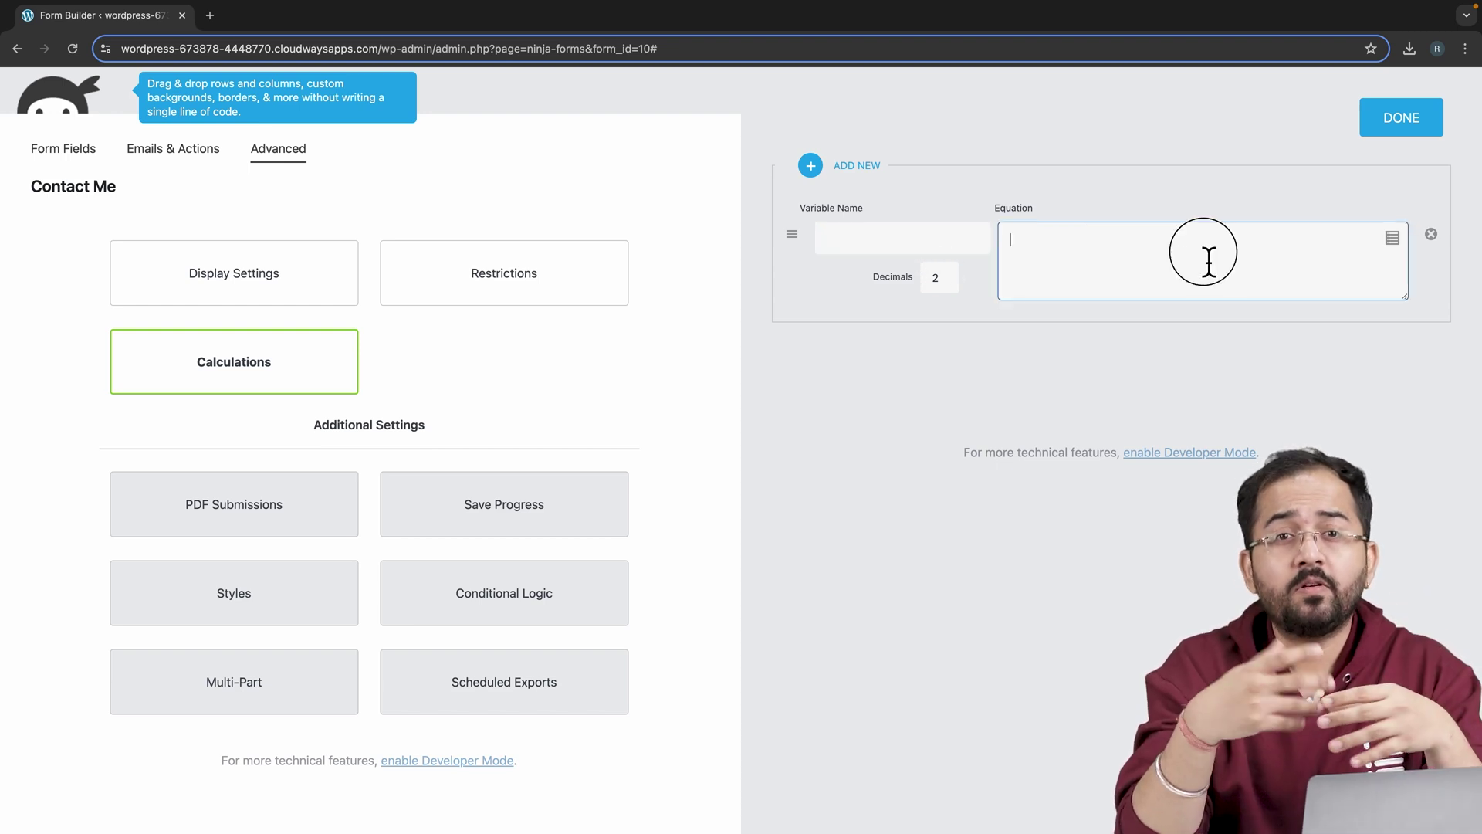
{"action": "left_click", "coordinate": [1432, 234]}
{"action": "left_click", "coordinate": [1401, 130]}
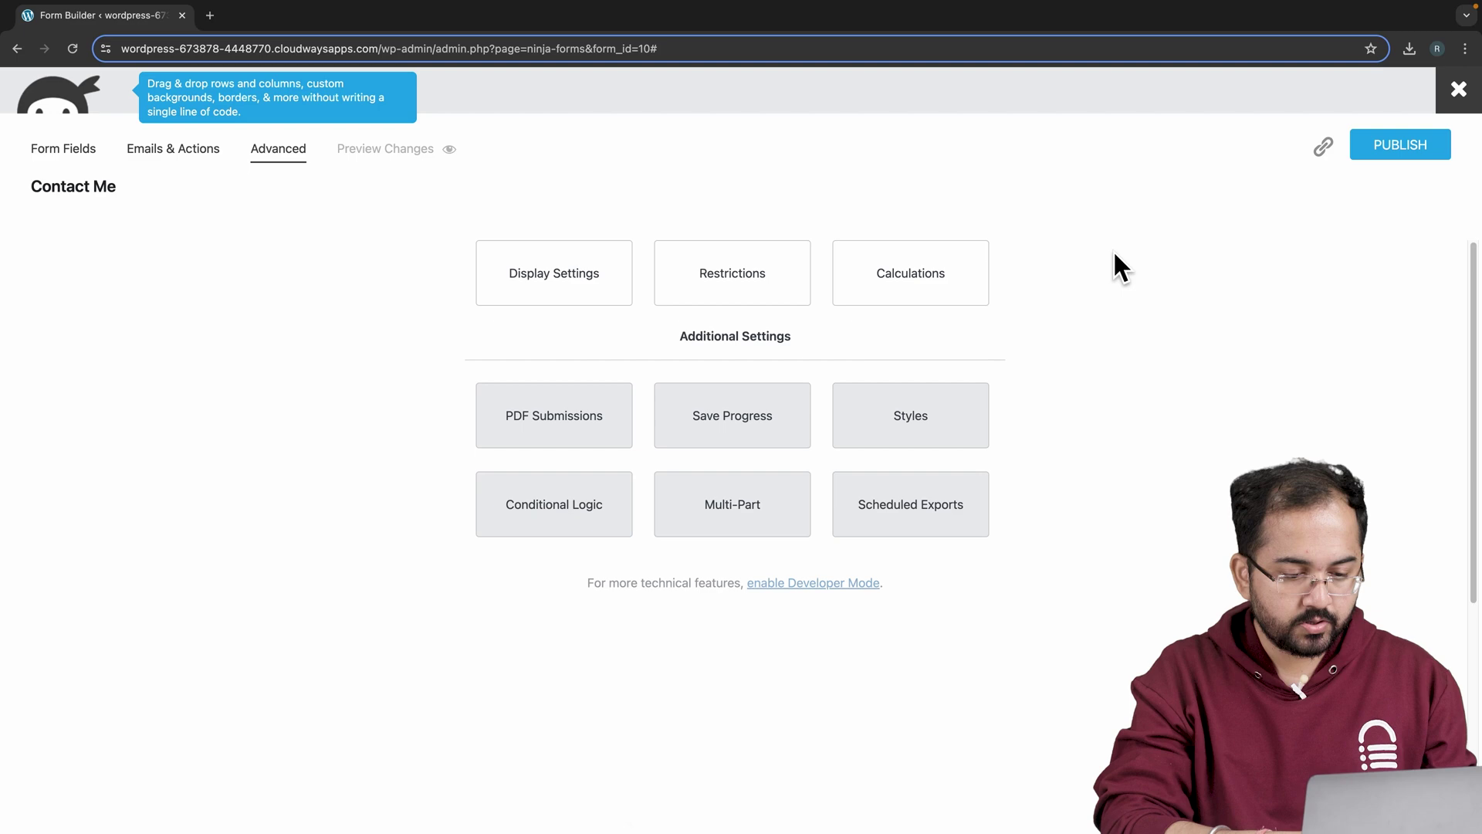
Step: Publish the Contact Me form changes and start a new WordPress page
{"action": "left_click", "coordinate": [1387, 151]}
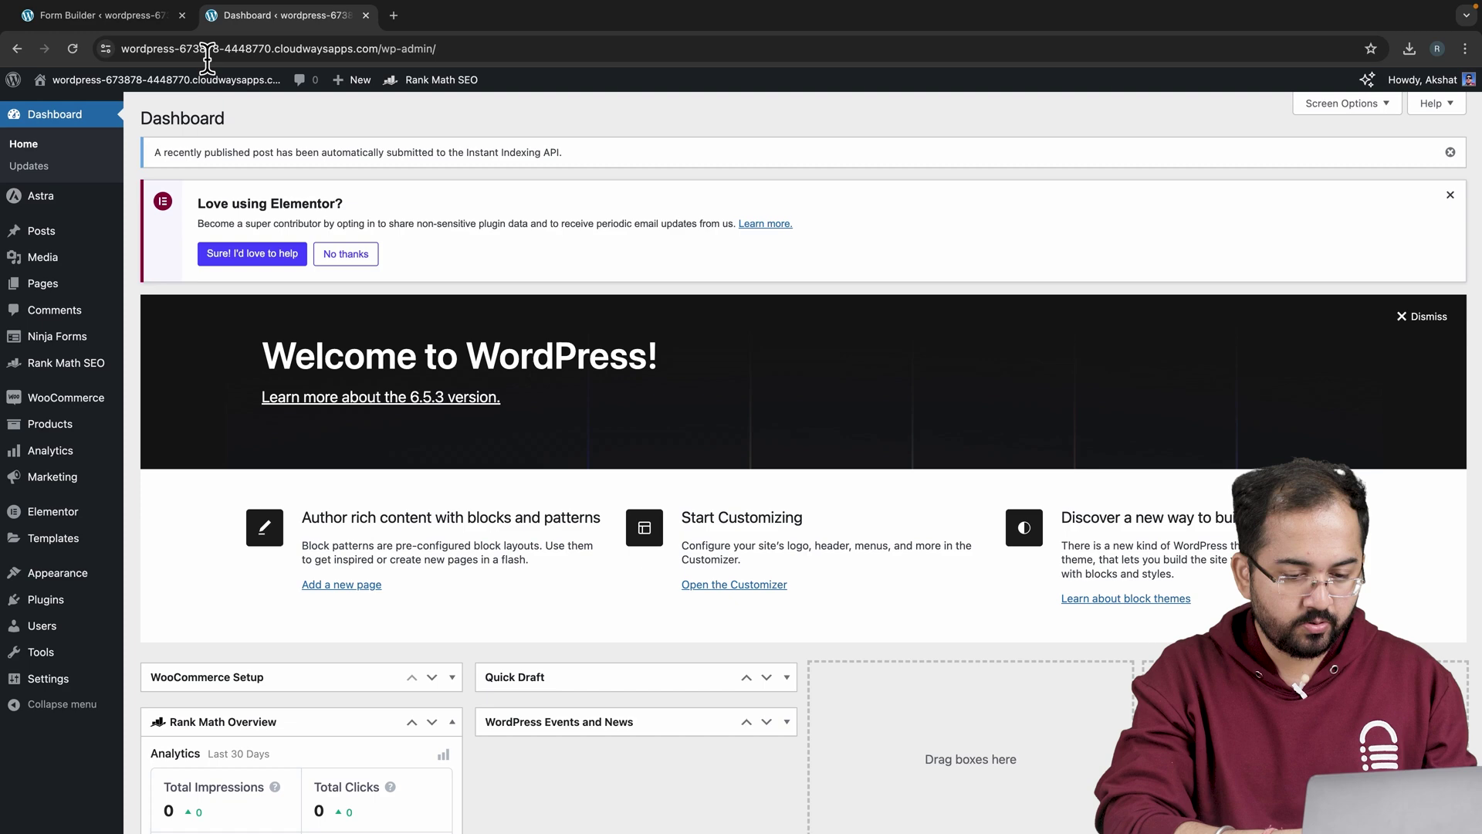
{"action": "mouse_move", "coordinate": [54, 283]}
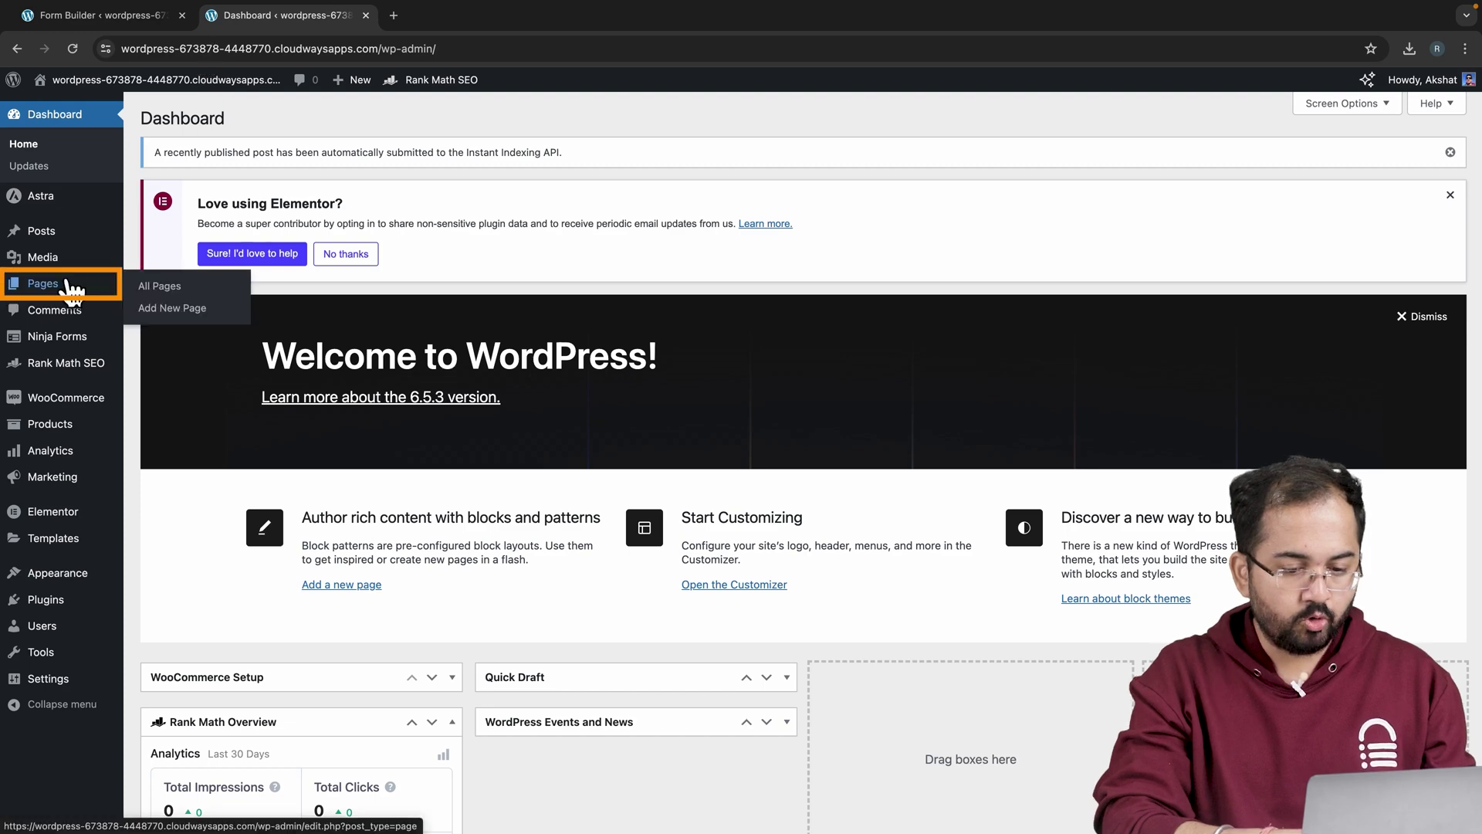
{"action": "left_click", "coordinate": [172, 308]}
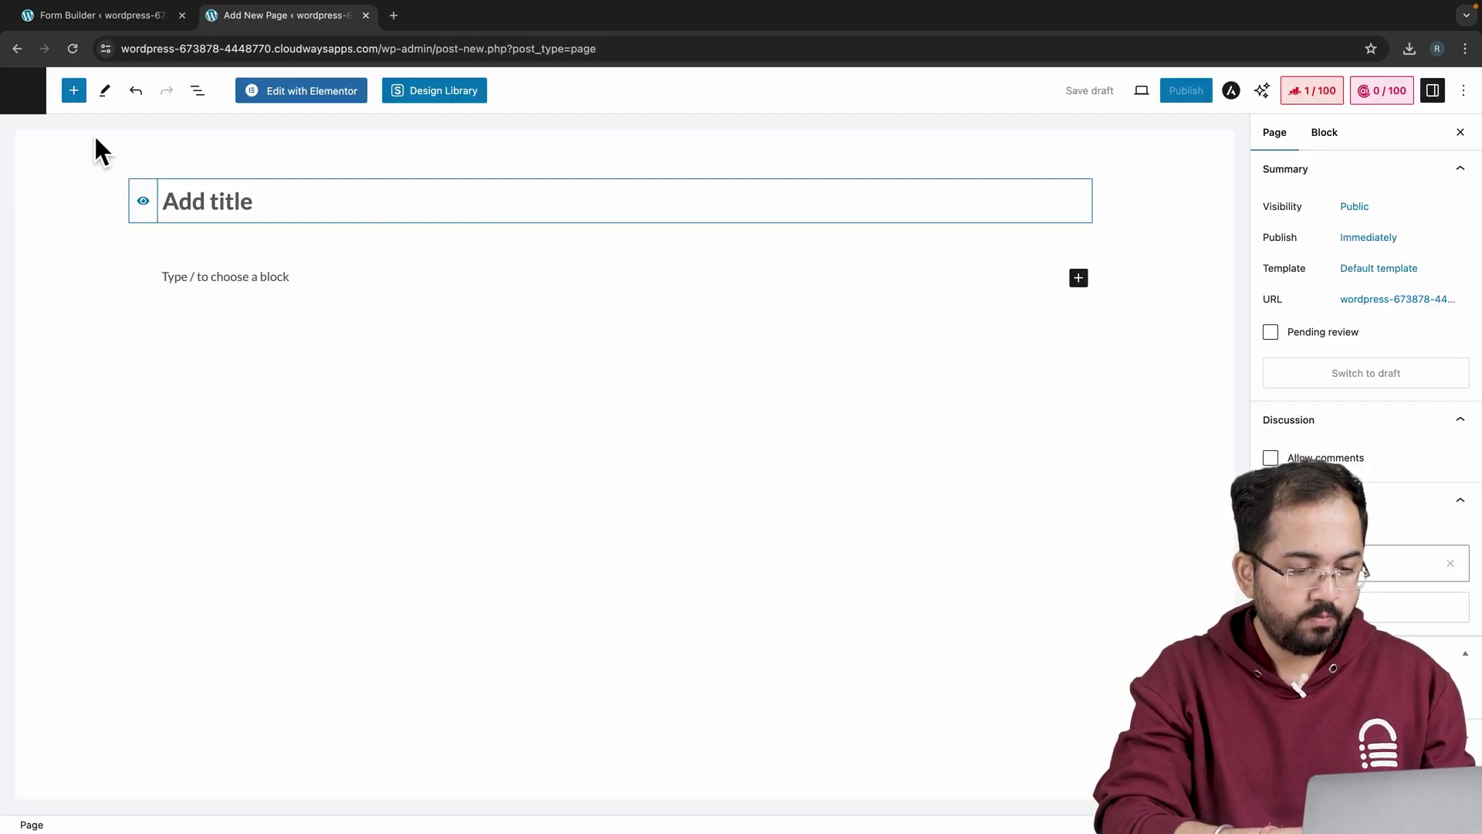
Step: Insert a Ninja Form block on the page set to the Contact Me form
{"action": "left_click", "coordinate": [73, 98]}
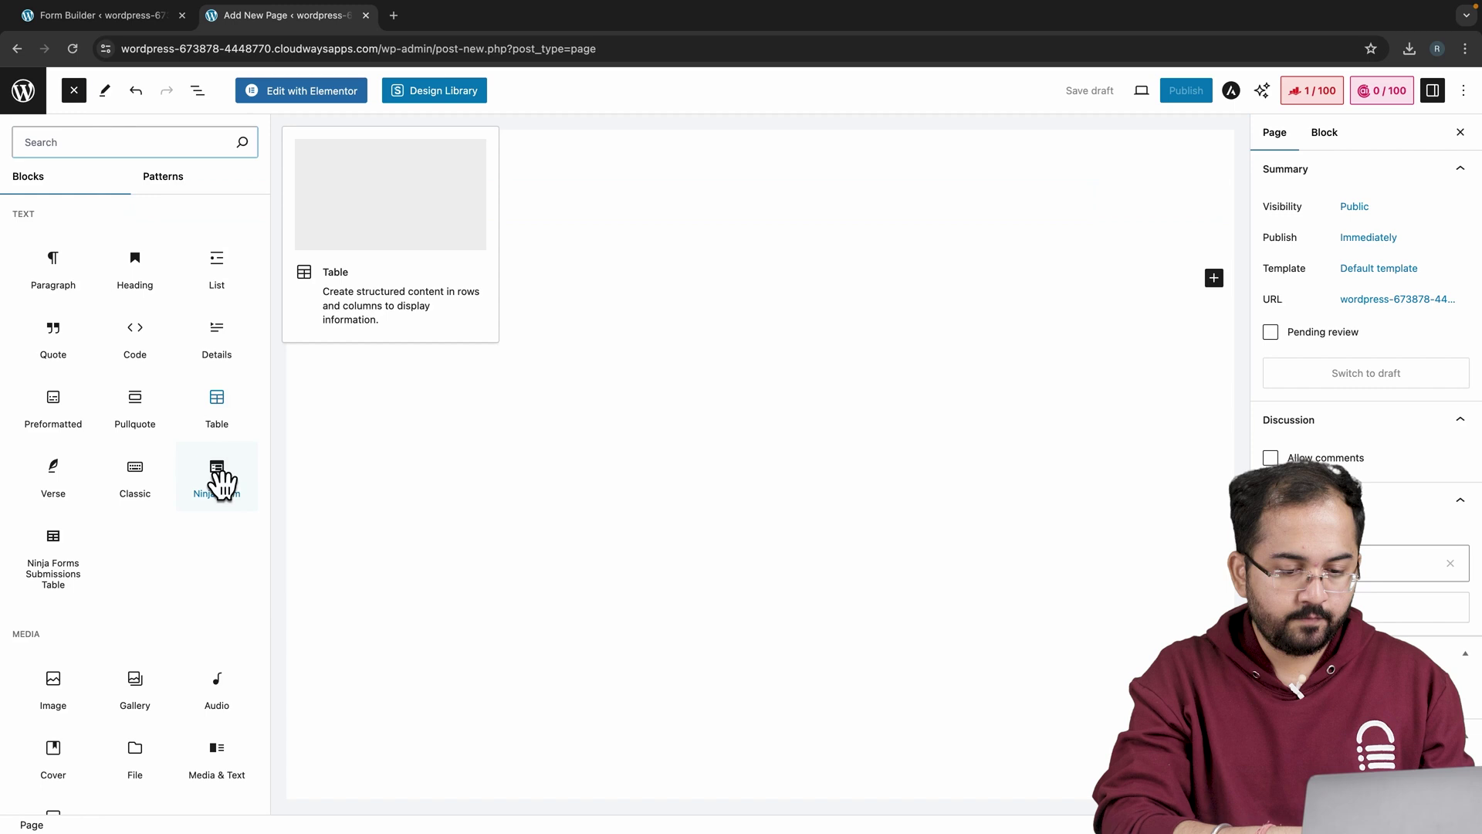
{"action": "left_click_drag", "start_coordinate": [227, 498], "coordinate": [446, 228]}
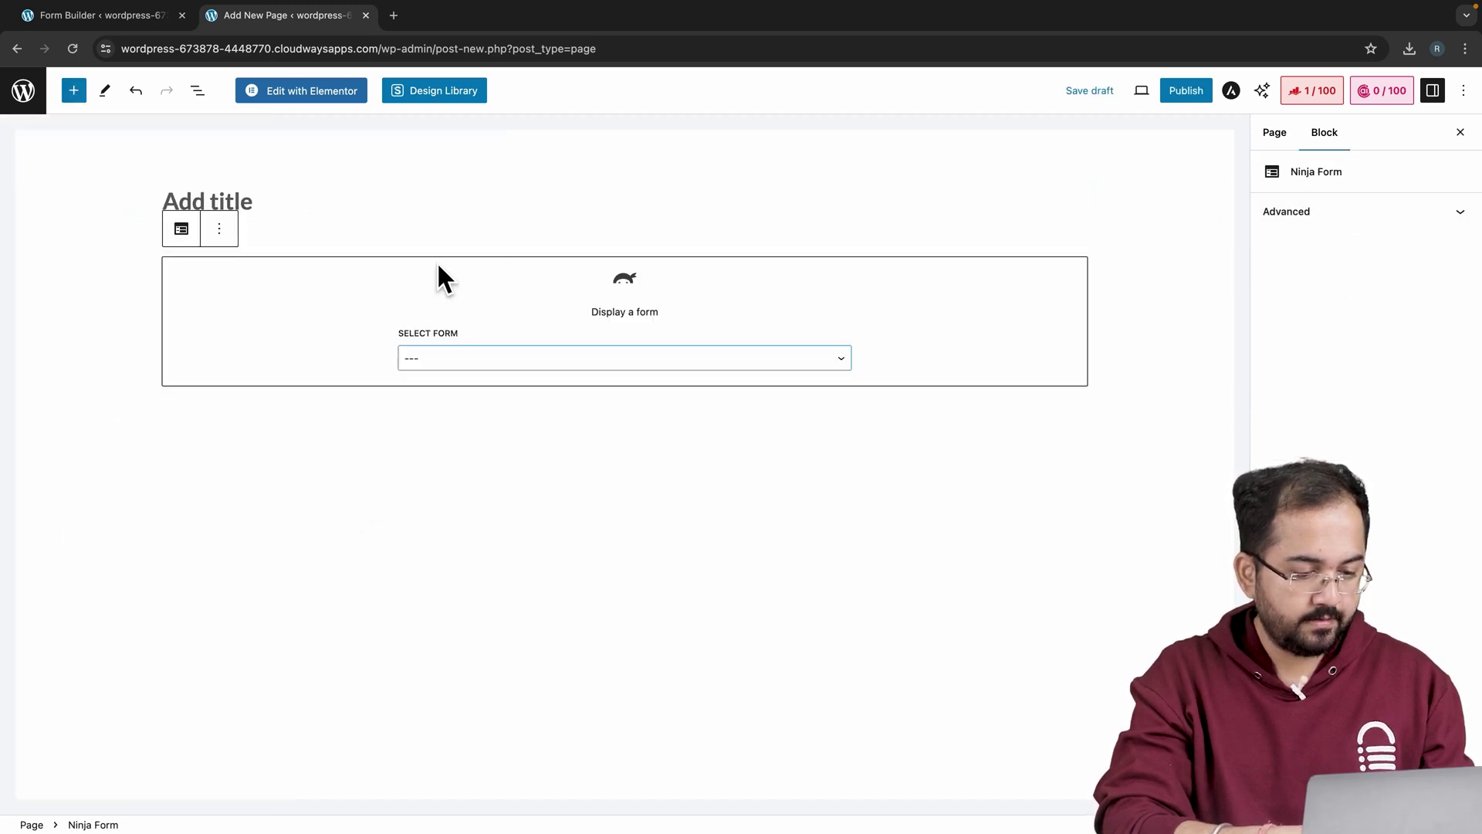
{"action": "left_click", "coordinate": [457, 357]}
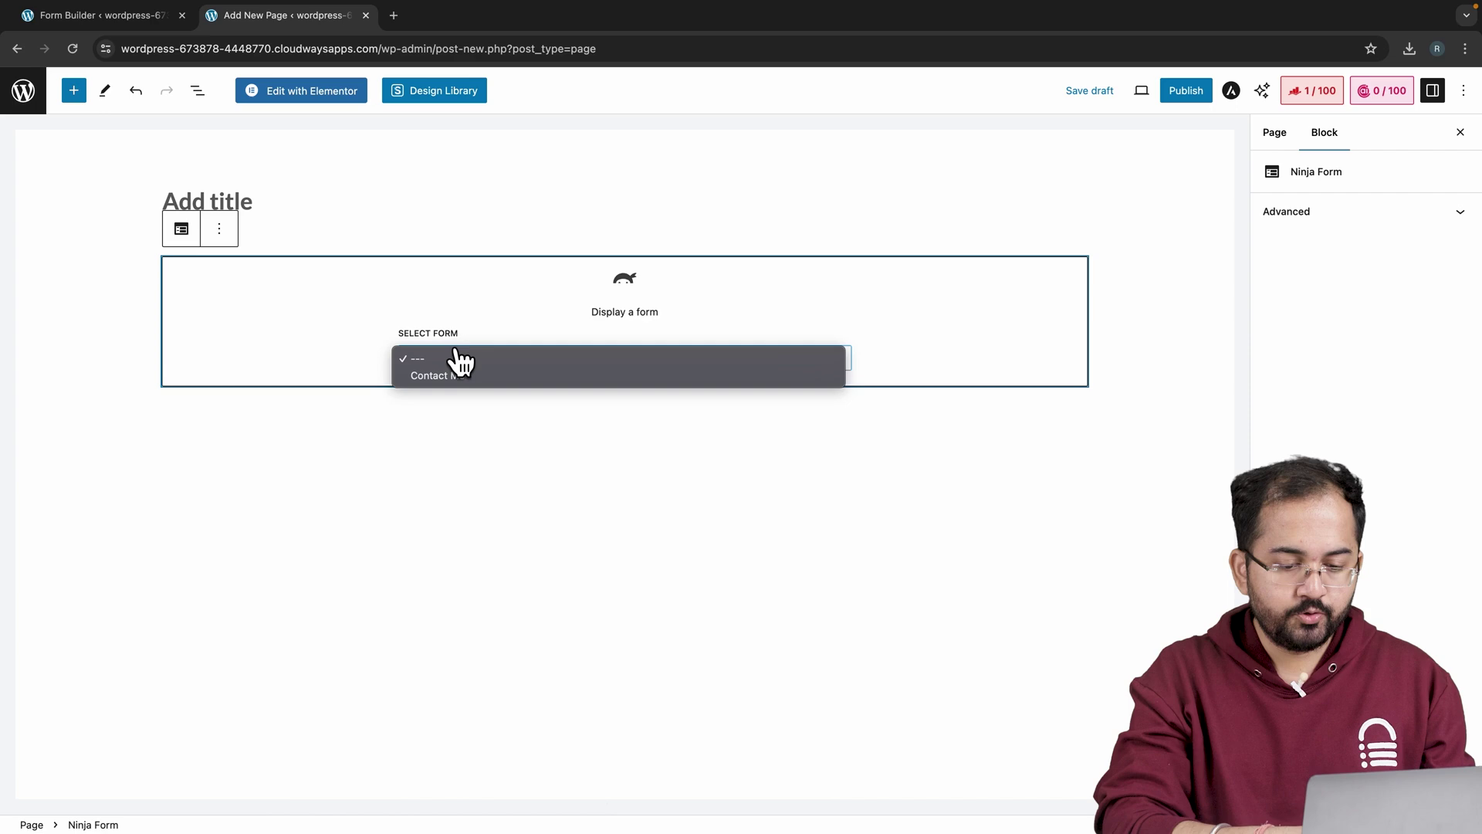
{"action": "left_click", "coordinate": [461, 375]}
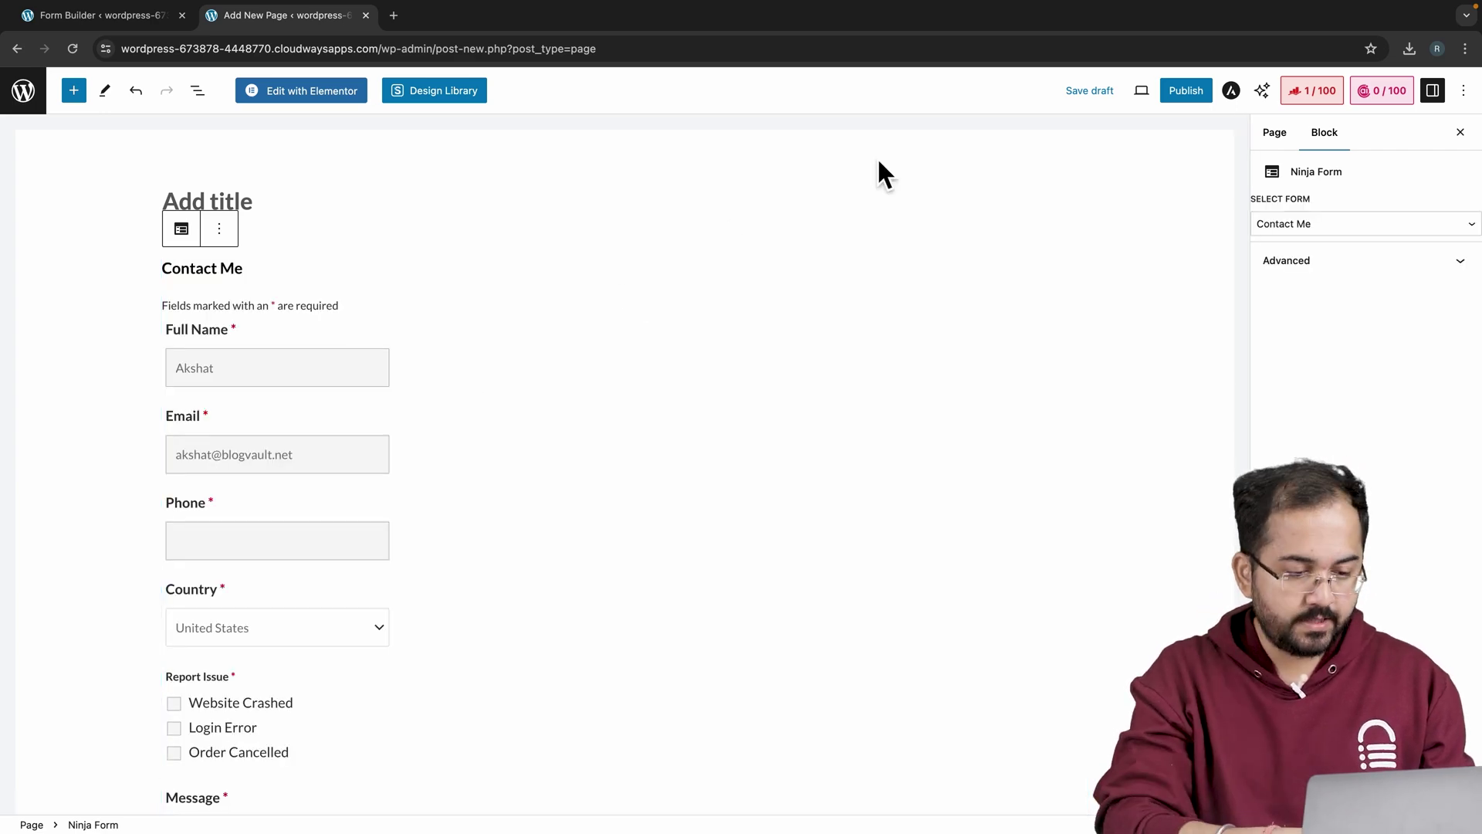
Step: Publish the new page and view it live on the site
{"action": "left_click", "coordinate": [1201, 94]}
{"action": "left_click", "coordinate": [1323, 91]}
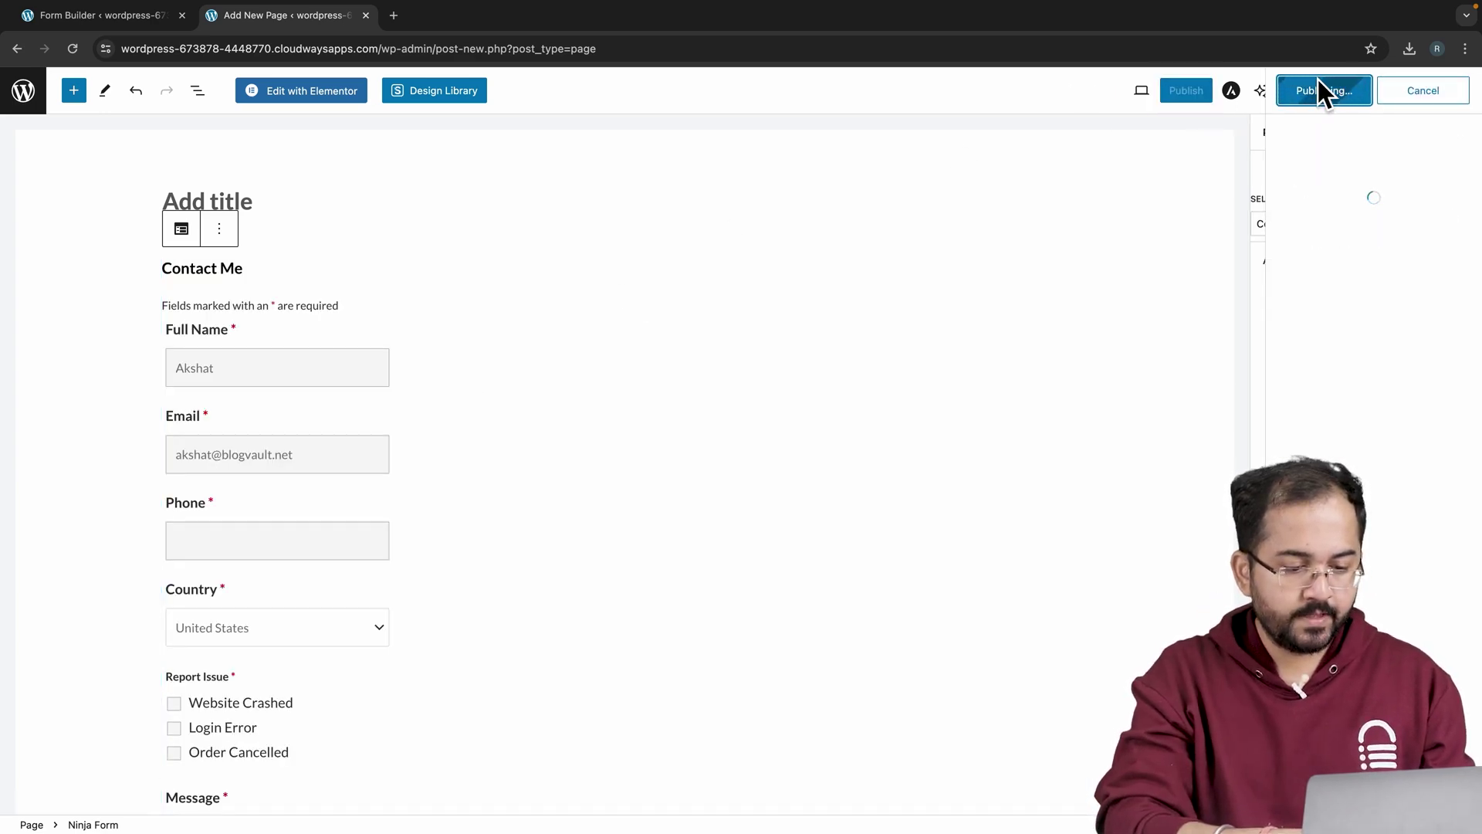
{"action": "left_click", "coordinate": [155, 787]}
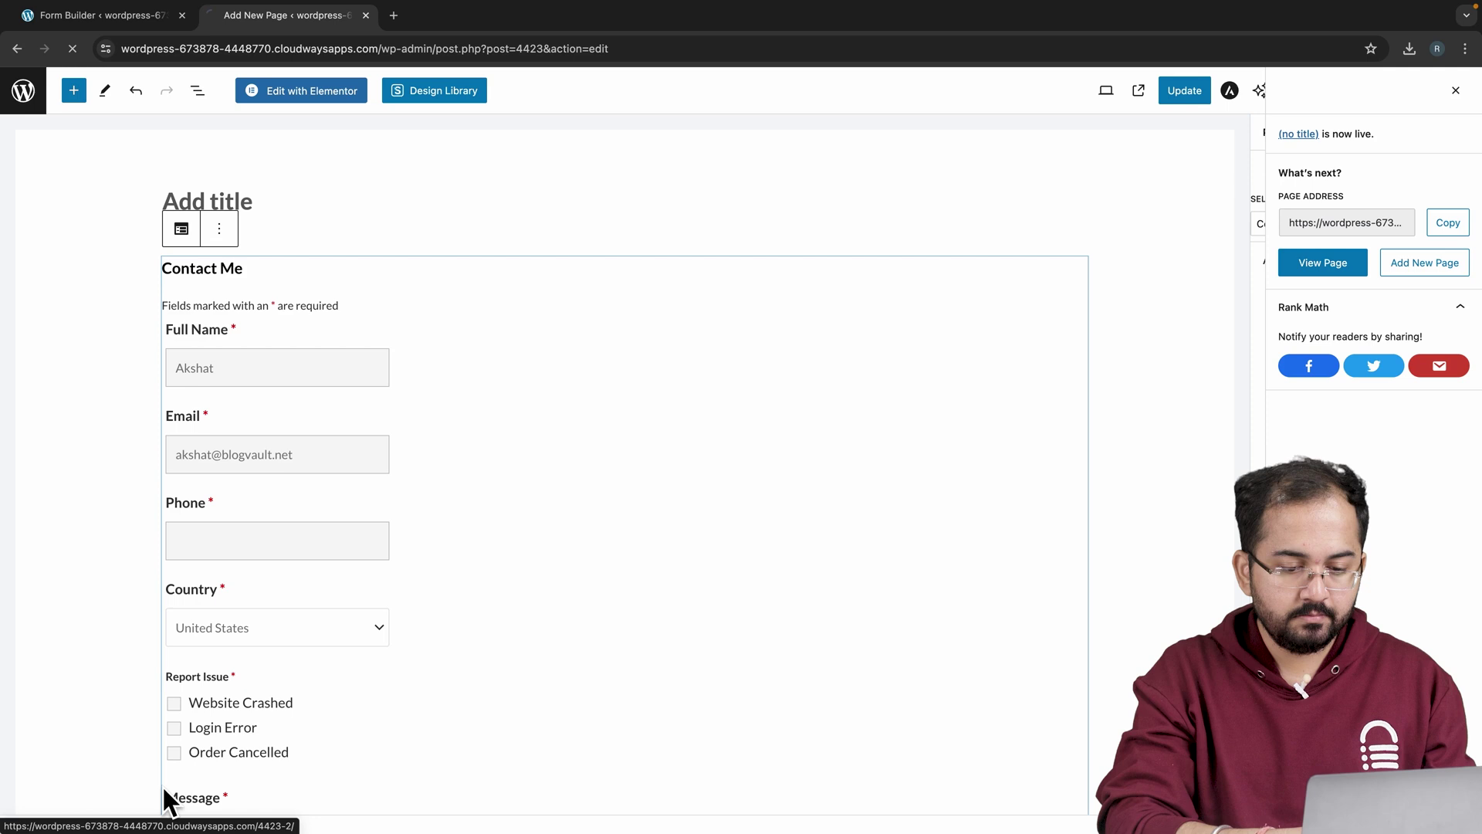
Step: Autofill the name and email fields and set the country to India
{"action": "scroll", "coordinate": [571, 363], "scroll_direction": "down", "scroll_amount": 4}
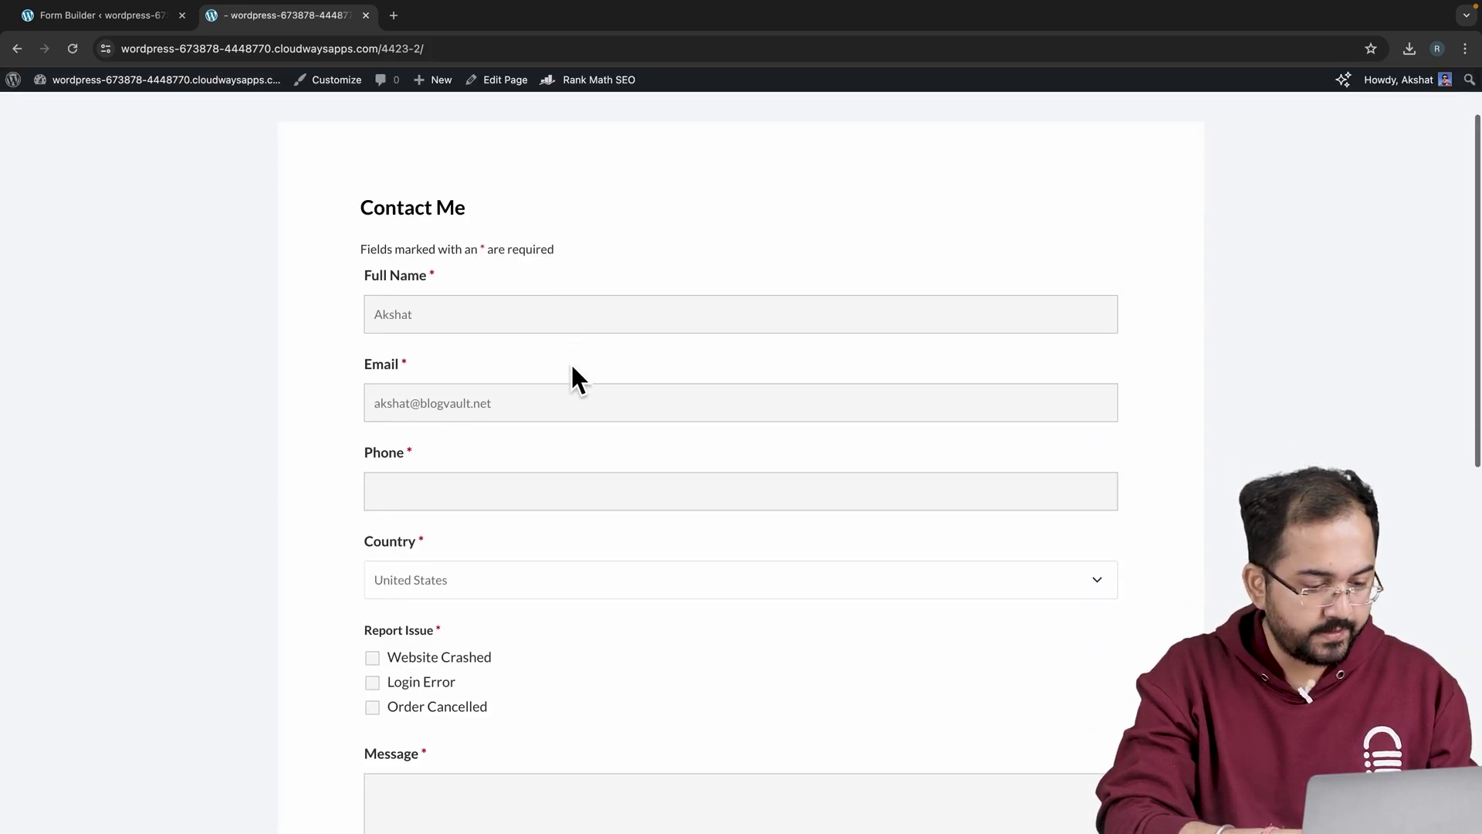
{"action": "scroll", "coordinate": [567, 360], "scroll_direction": "up", "scroll_amount": 4}
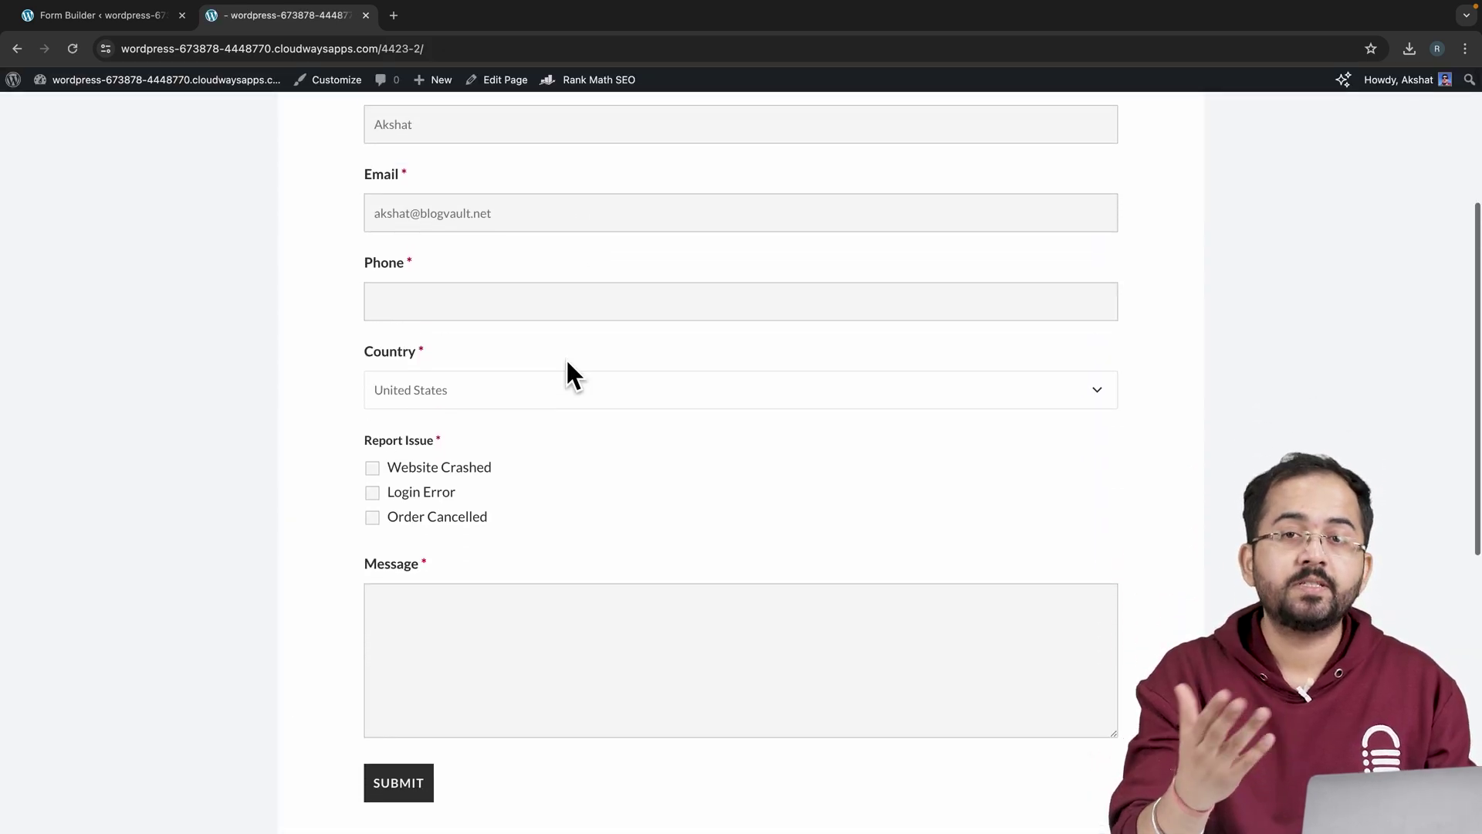
{"action": "left_click", "coordinate": [532, 409]}
{"action": "left_click", "coordinate": [517, 430]}
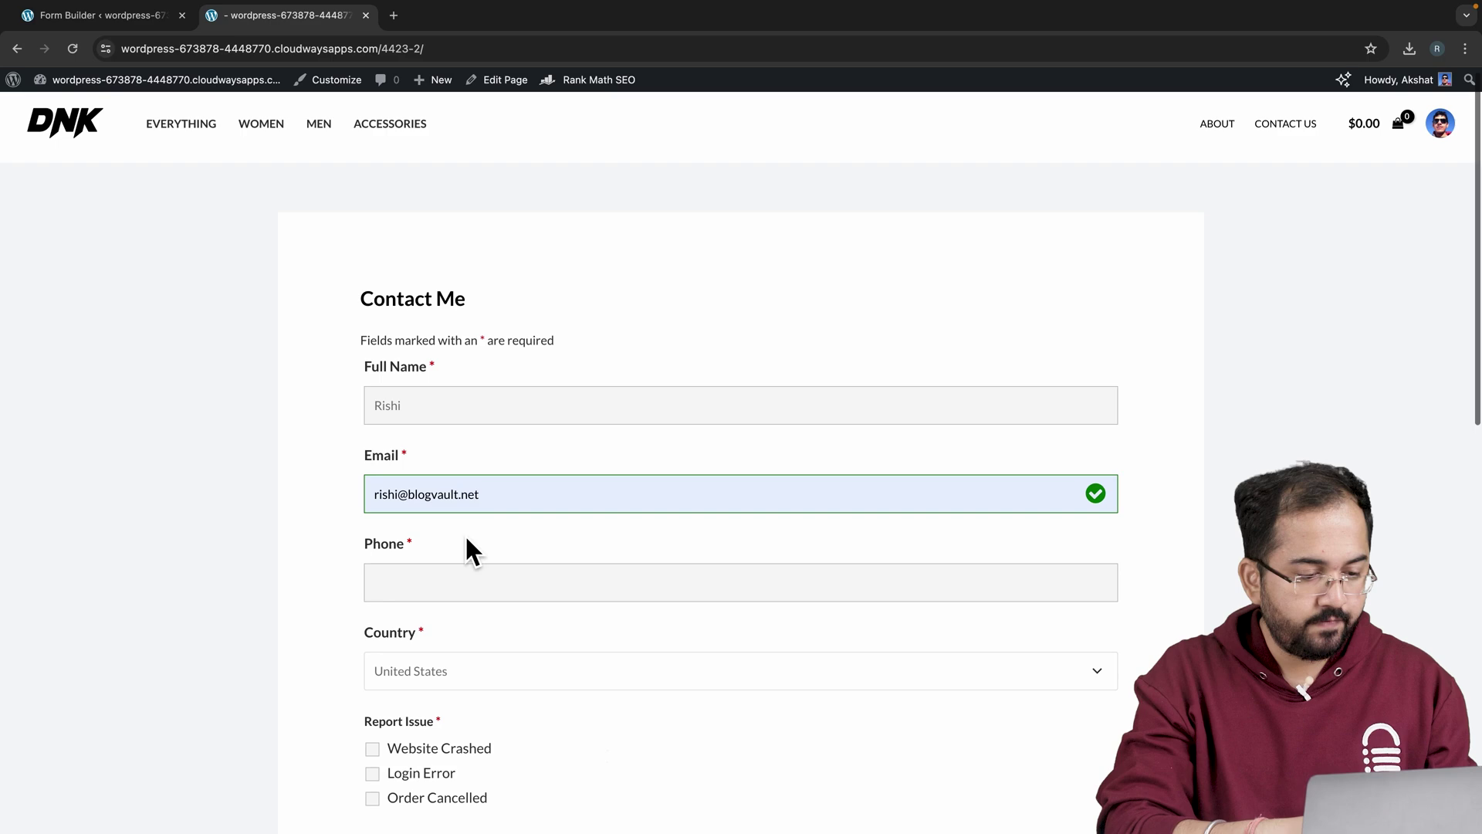
{"action": "scroll", "coordinate": [470, 551], "scroll_direction": "down", "scroll_amount": 2}
{"action": "left_click", "coordinate": [498, 552]}
Step: Tick Website Crashed and Login Error as issues and submit the form
{"action": "scroll", "coordinate": [463, 555], "scroll_direction": "down", "scroll_amount": 3}
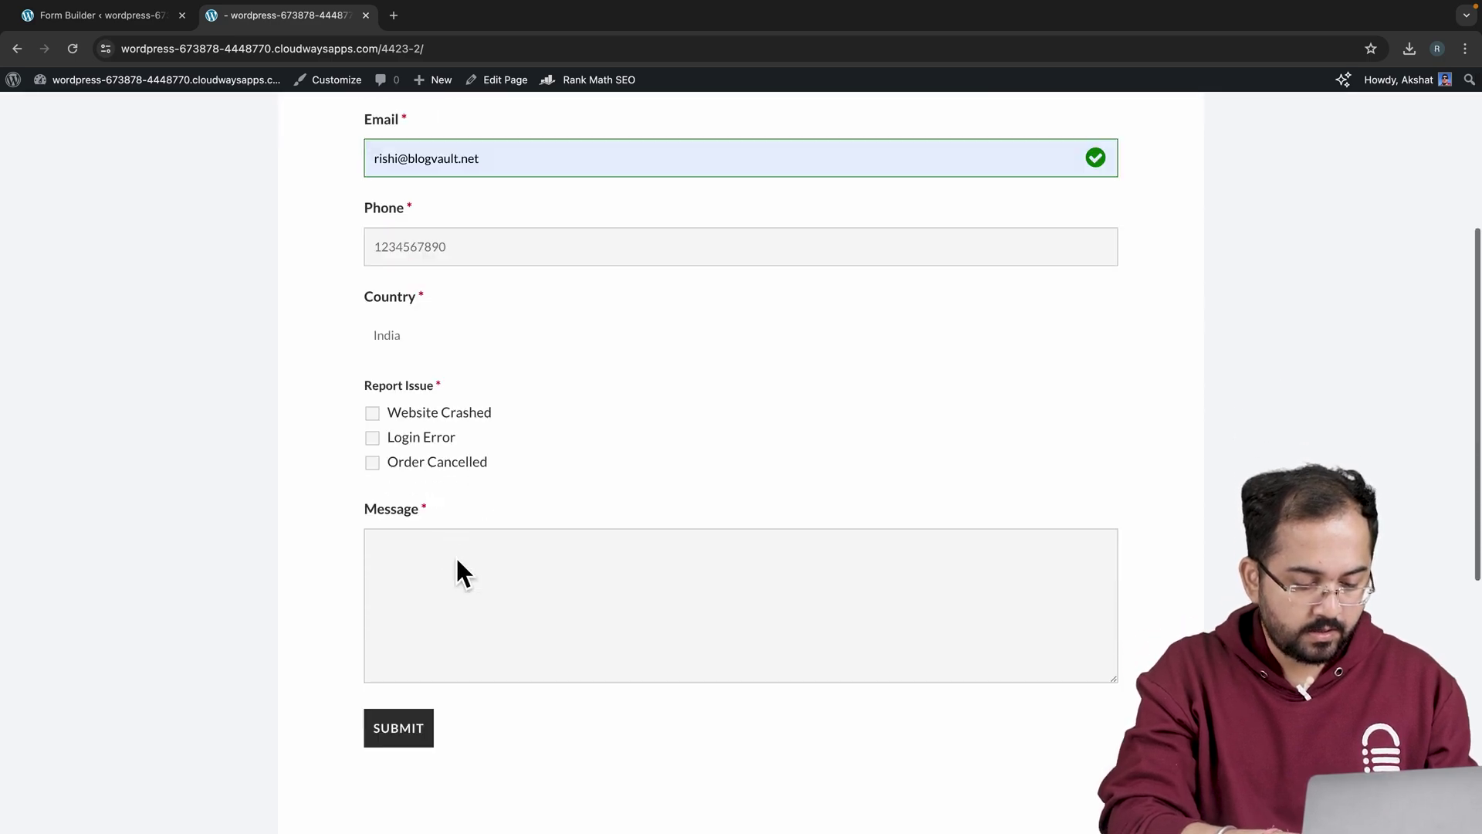
{"action": "left_click", "coordinate": [383, 418]}
{"action": "left_click", "coordinate": [377, 442]}
{"action": "scroll", "coordinate": [443, 471], "scroll_direction": "down", "scroll_amount": 2}
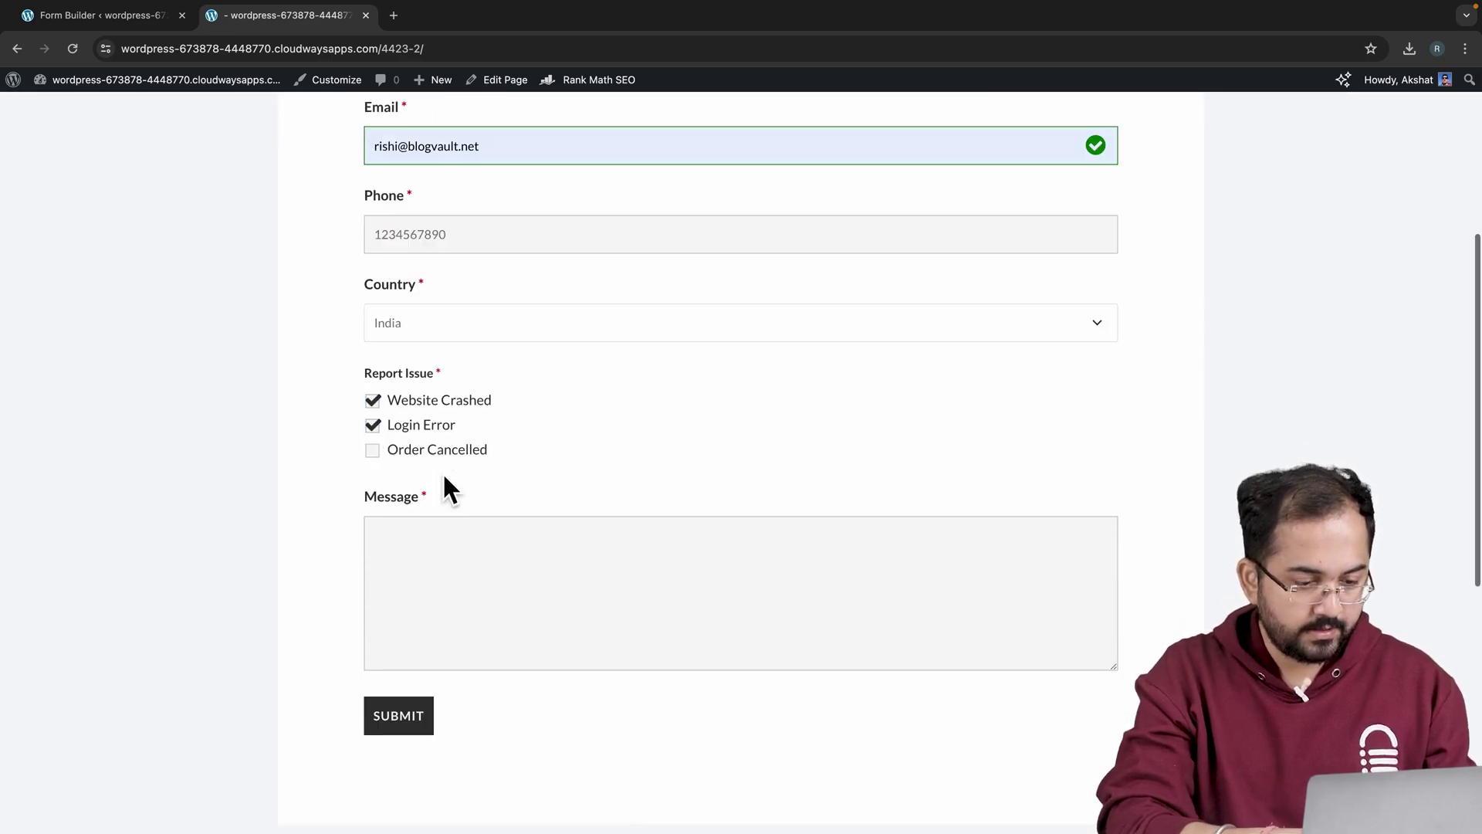
{"action": "left_click", "coordinate": [391, 666]}
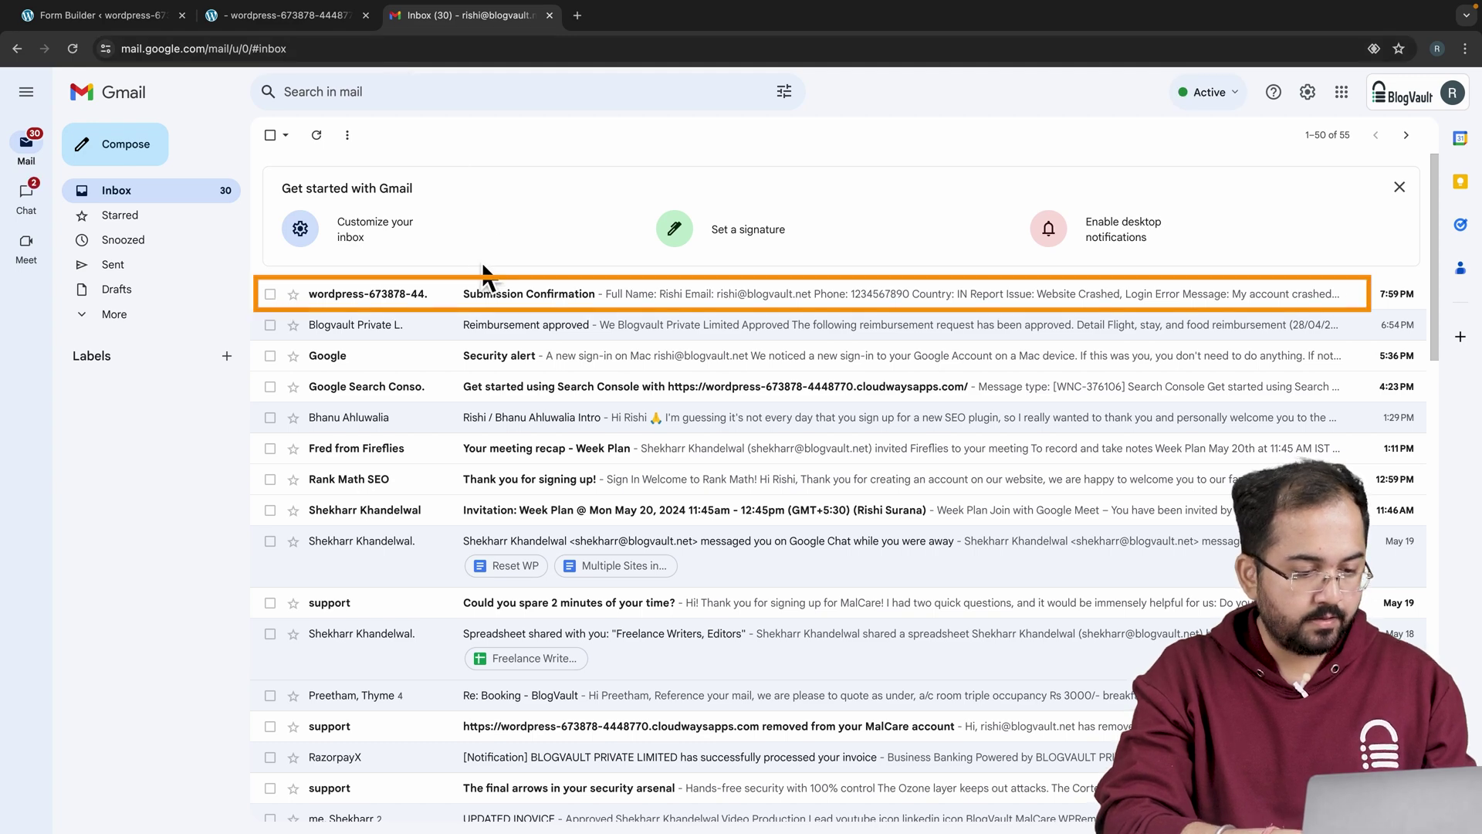
Step: Open the Submission Confirmation email and check its ninja-forms-submission.csv attachment
{"action": "left_click", "coordinate": [496, 287]}
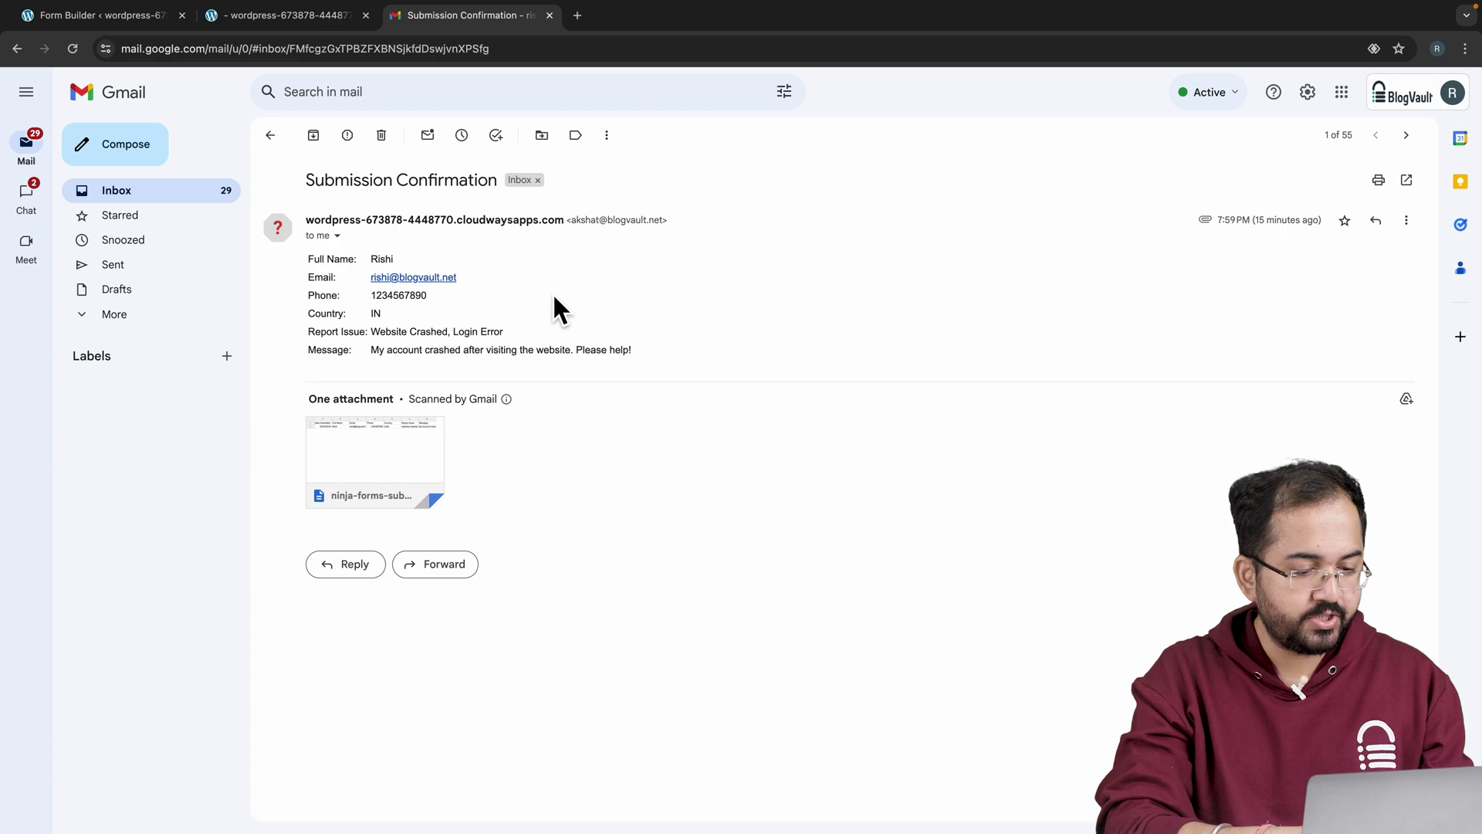
{"action": "mouse_move", "coordinate": [420, 472]}
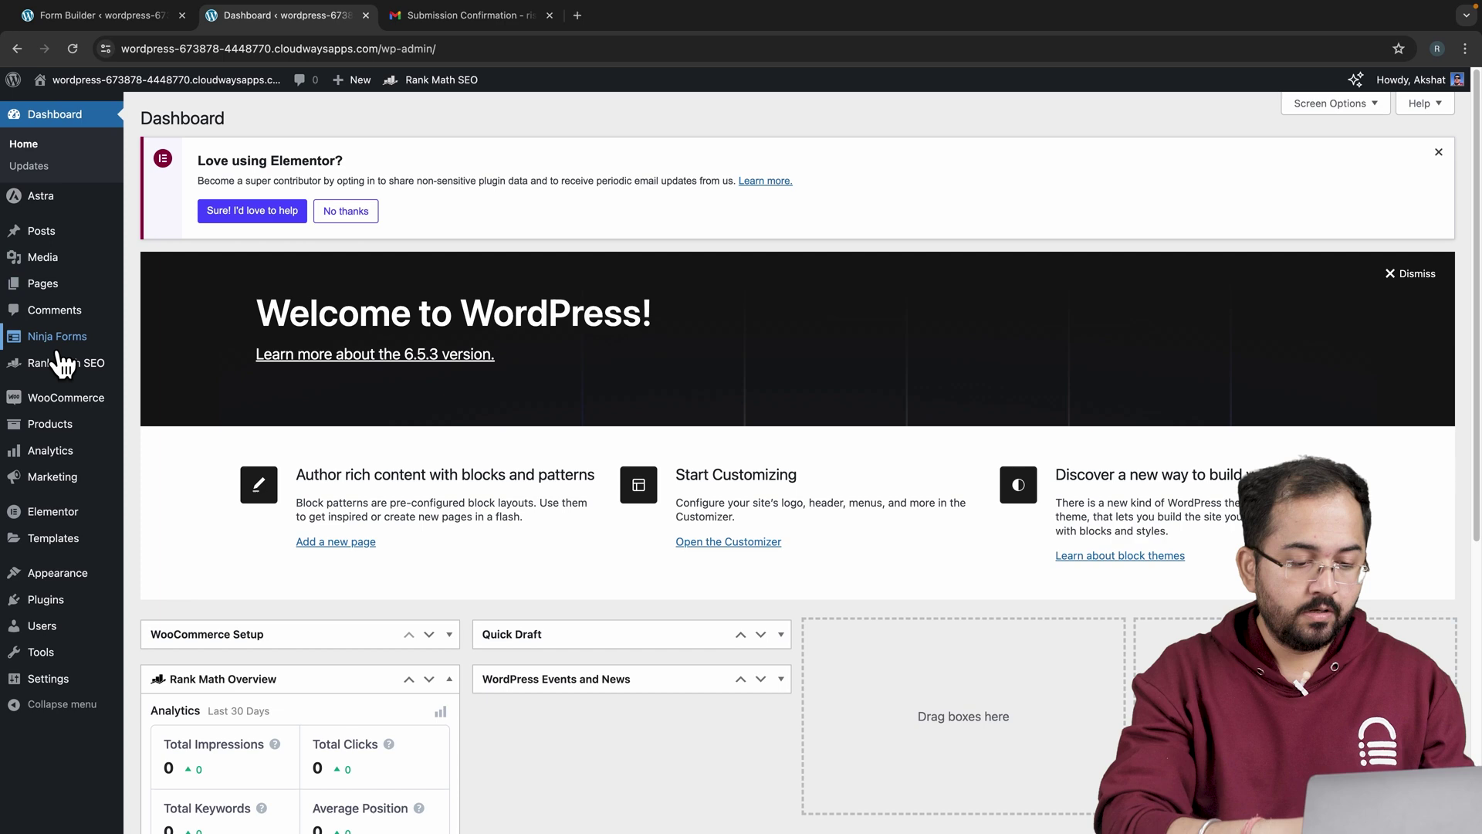
Step: Show the Ninja Forms submissions list for the Contact Me form (ID: 10)
{"action": "mouse_move", "coordinate": [62, 350]}
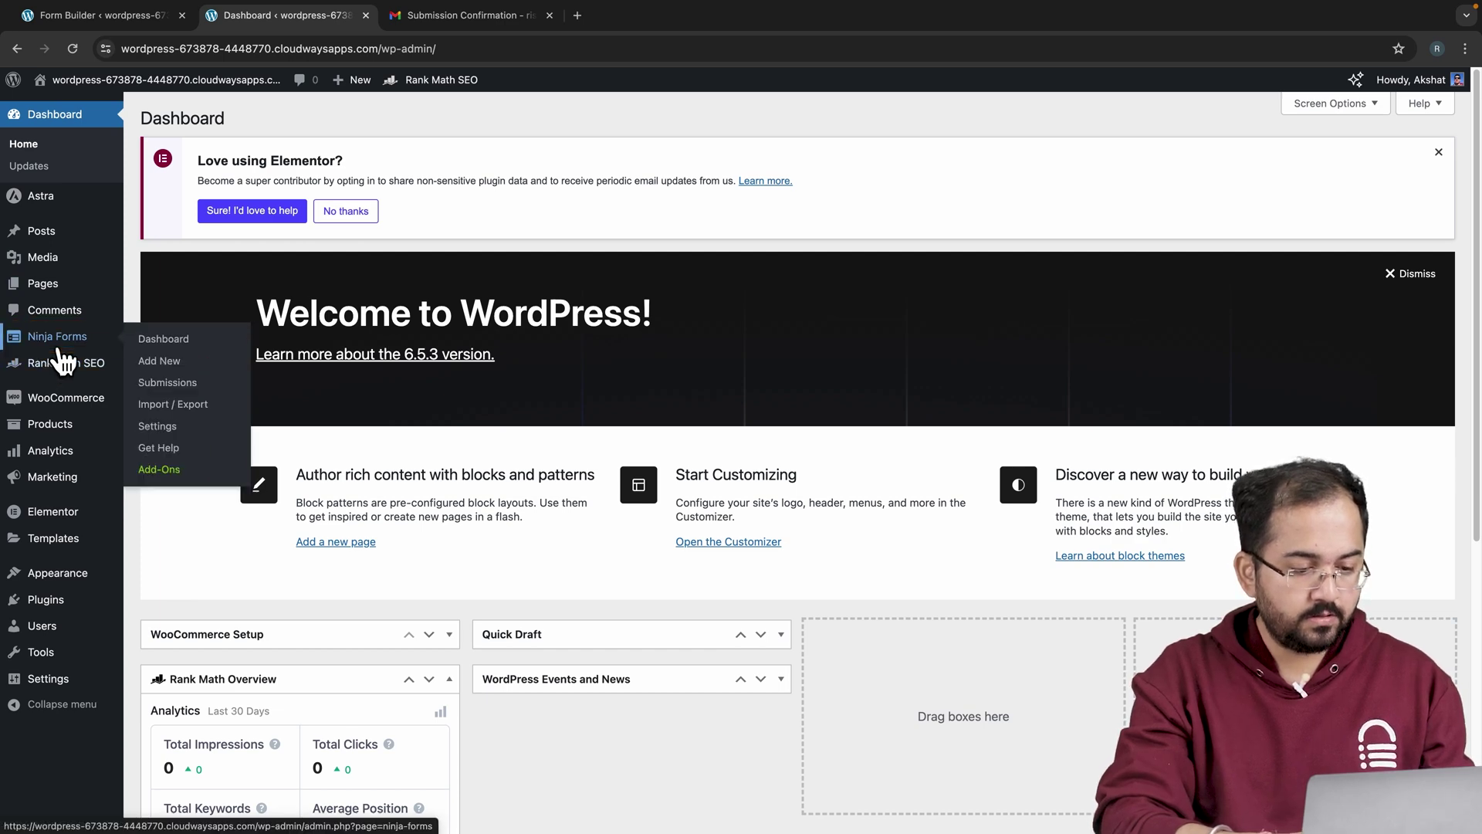
{"action": "left_click", "coordinate": [167, 382]}
{"action": "left_click", "coordinate": [228, 279]}
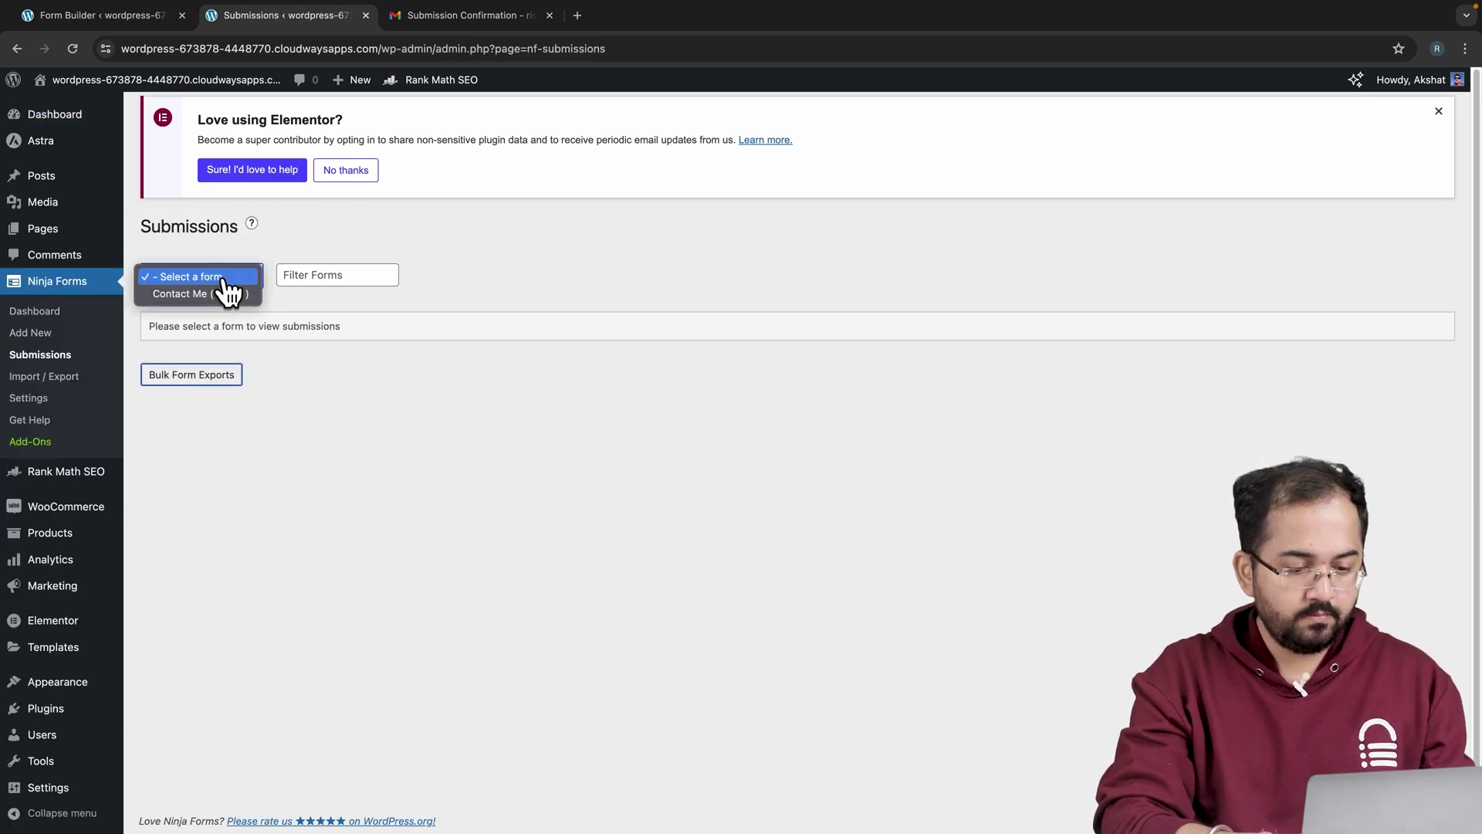
{"action": "left_click", "coordinate": [222, 296]}
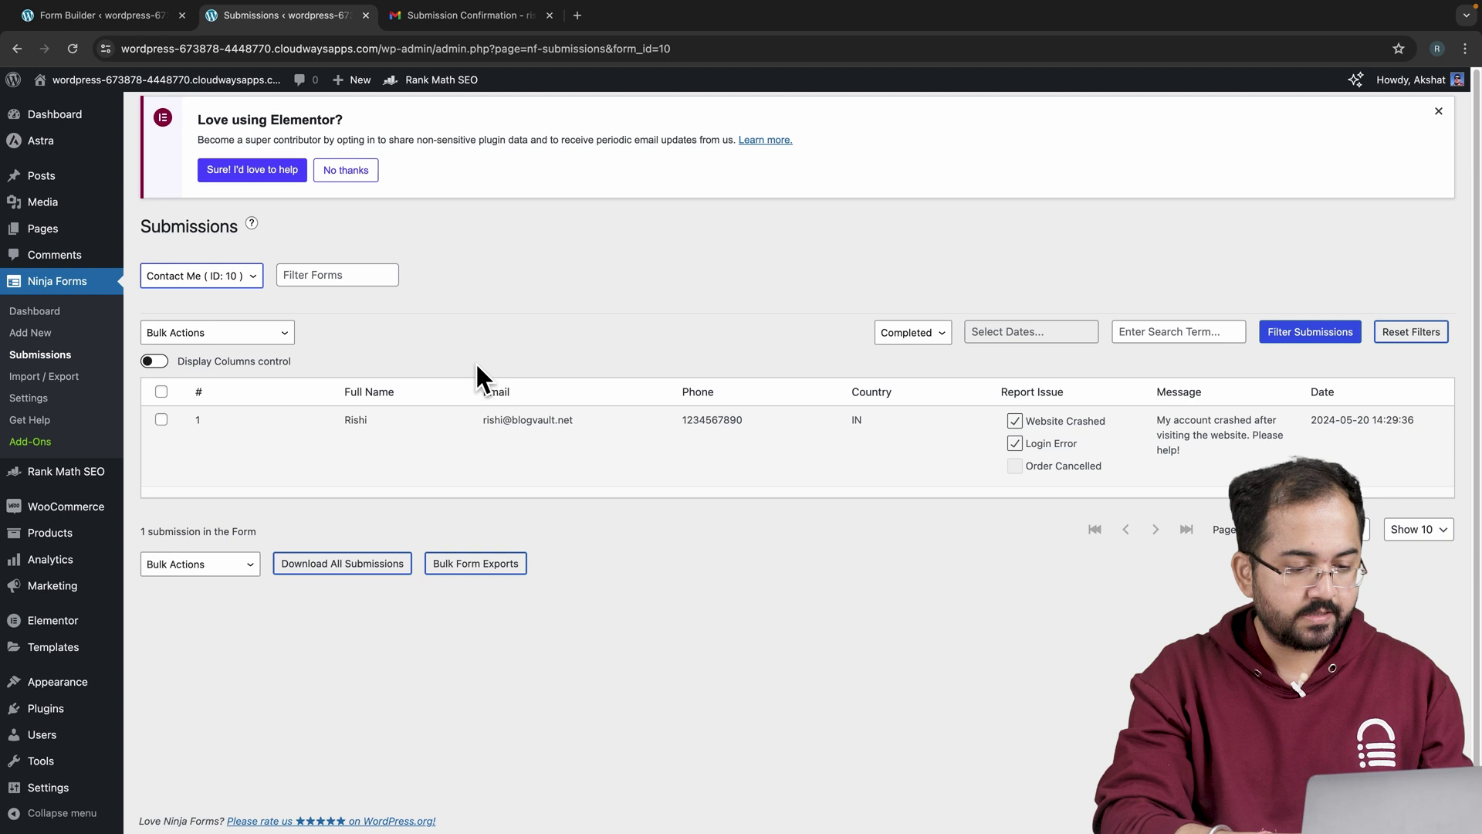
{"action": "mouse_move", "coordinate": [698, 435]}
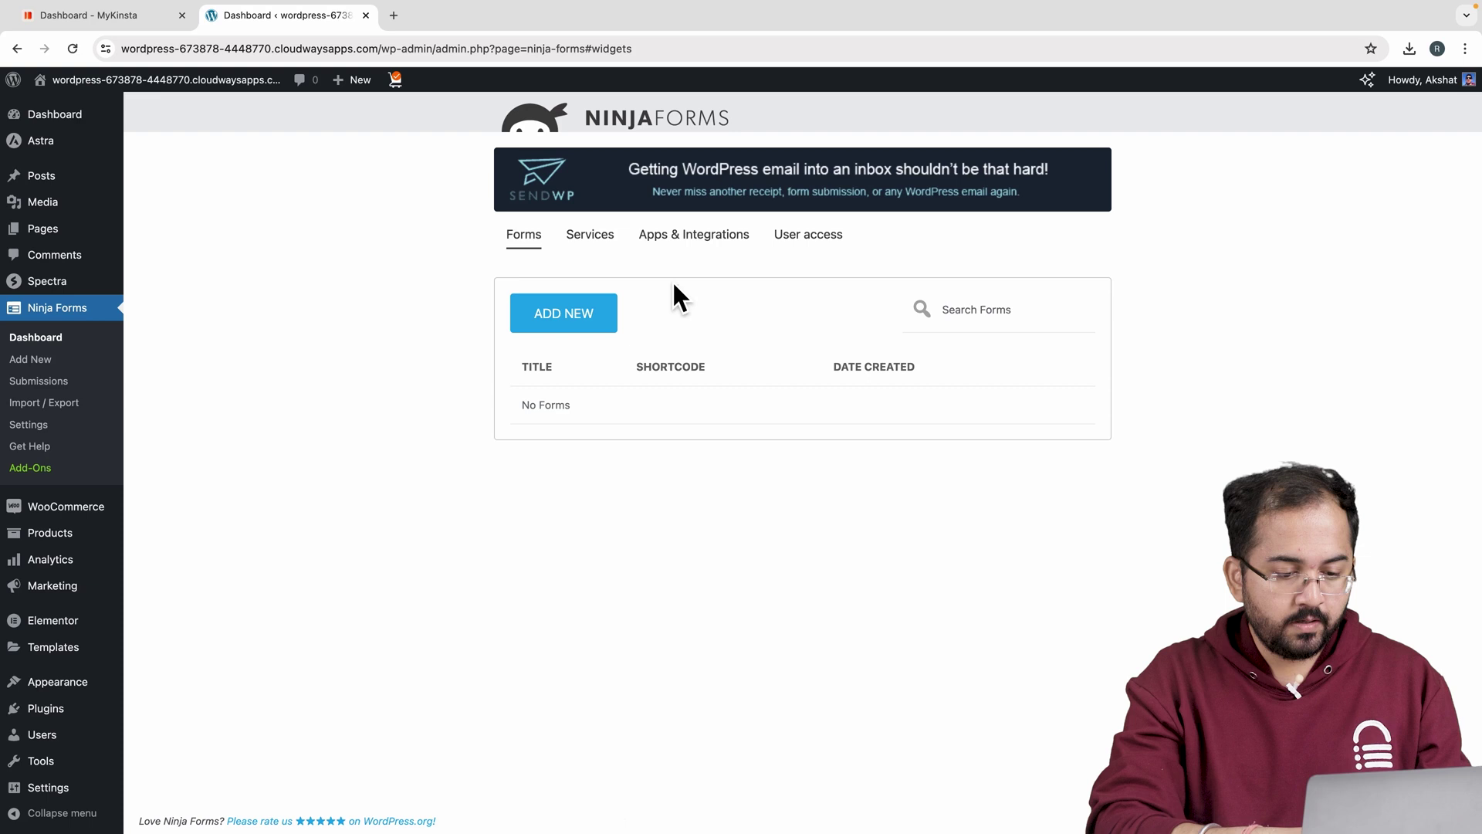
Step: View the Services section, then scroll through the Apps & Integrations add-on cards
{"action": "left_click", "coordinate": [610, 243]}
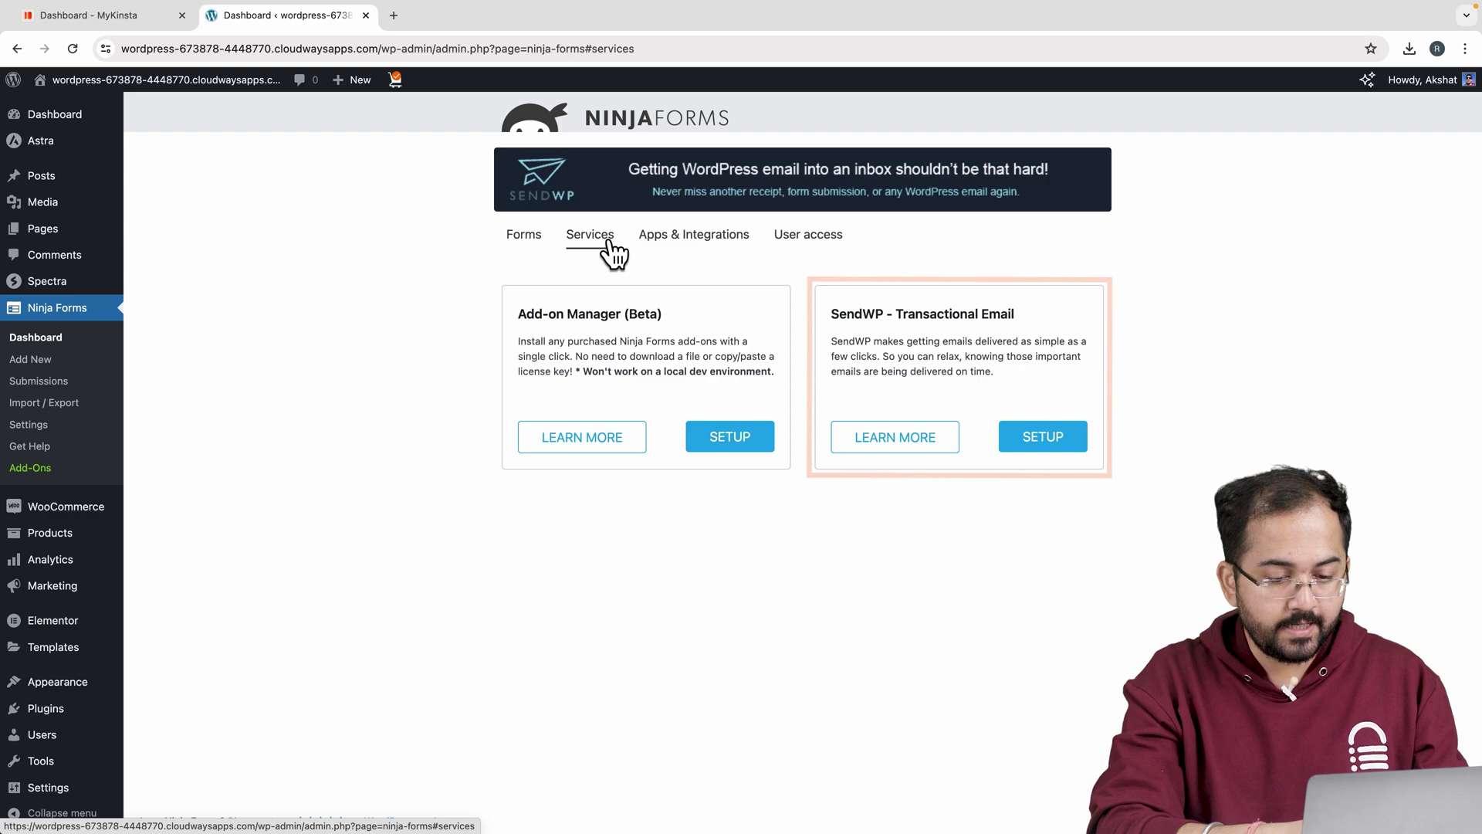
{"action": "left_click", "coordinate": [685, 253]}
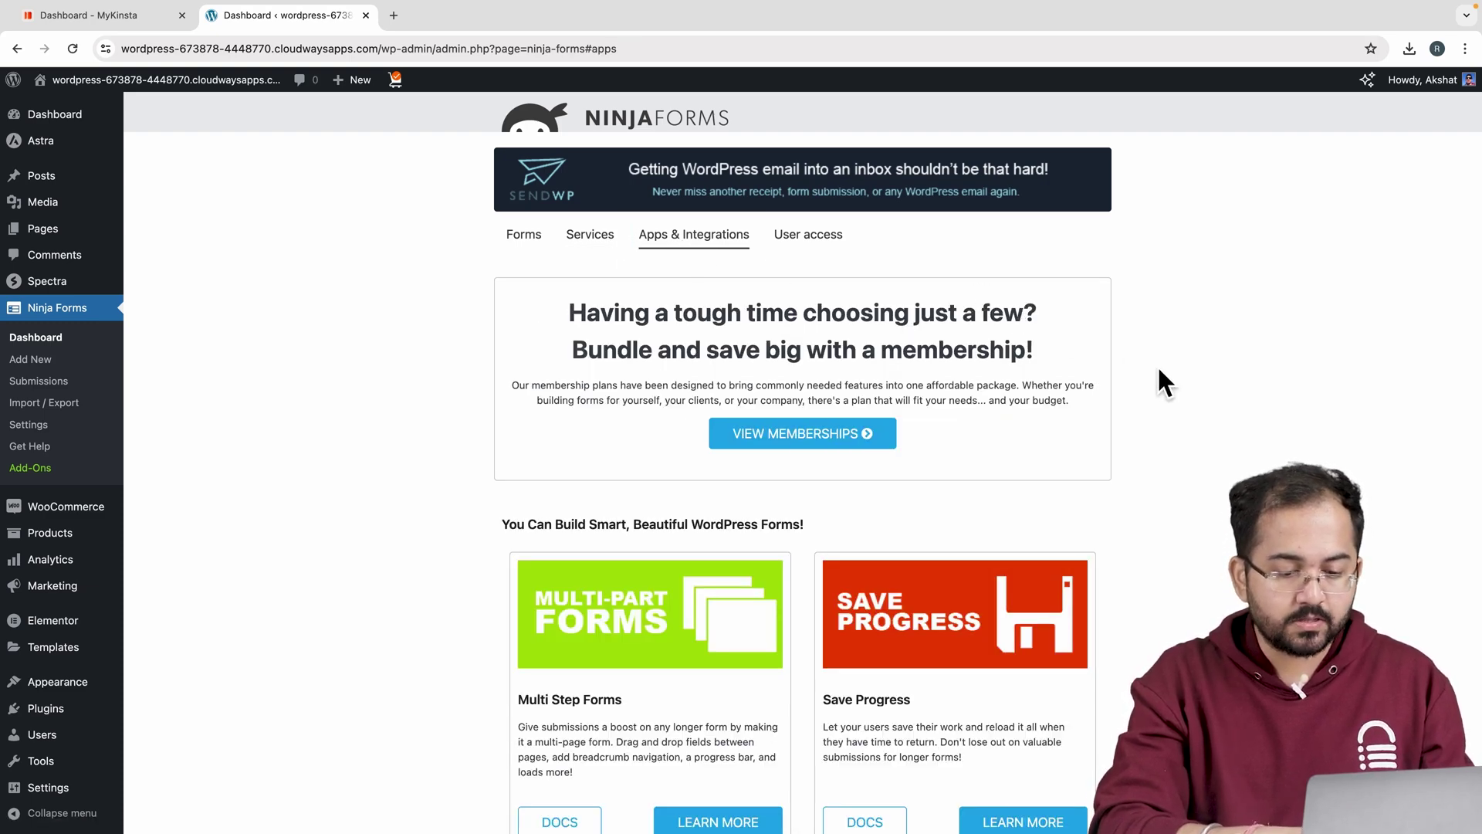
{"action": "scroll", "coordinate": [1159, 370], "scroll_direction": "down", "scroll_amount": 5}
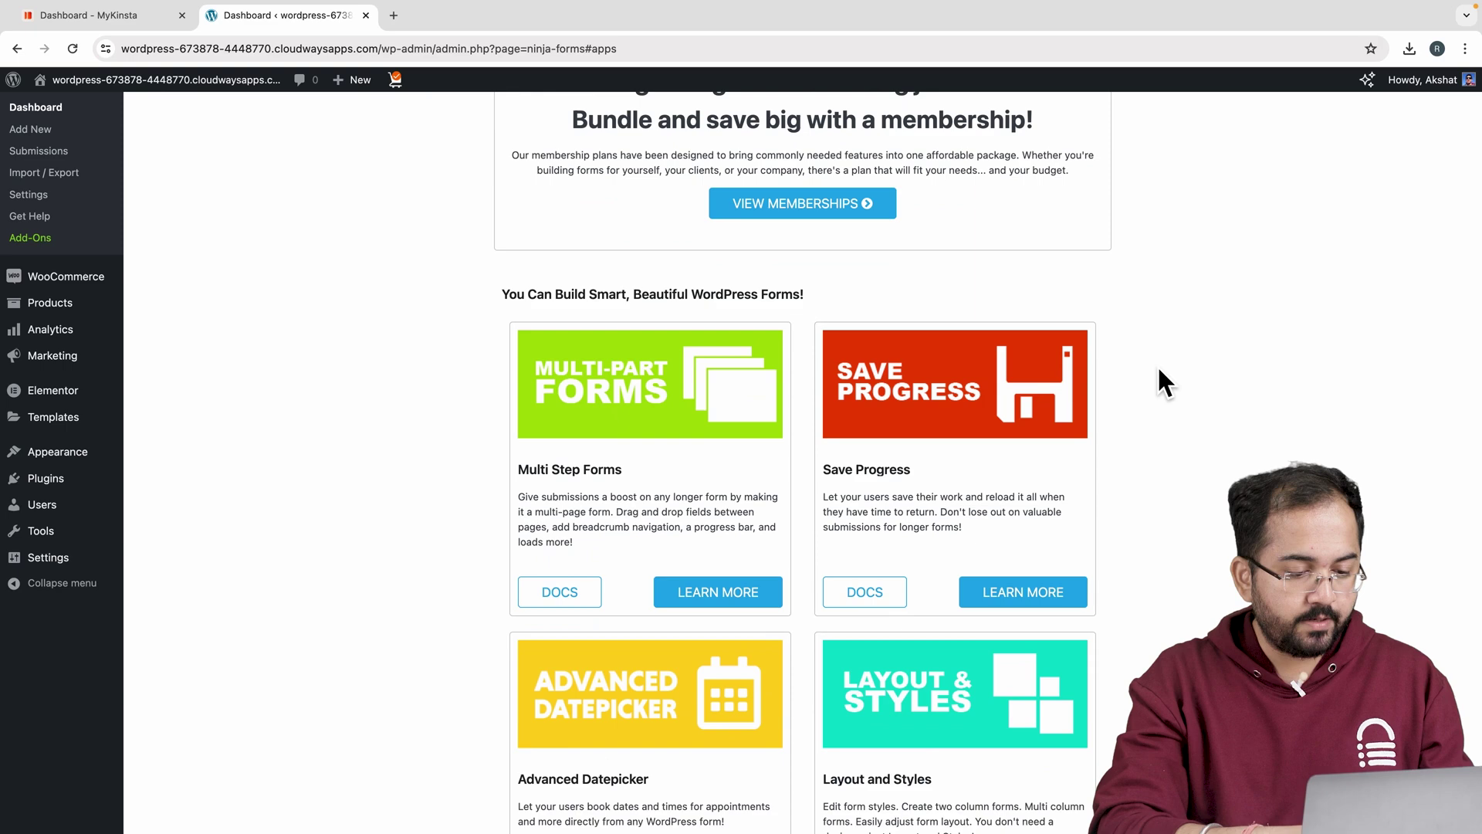
{"action": "scroll", "coordinate": [1159, 371], "scroll_direction": "down", "scroll_amount": 4}
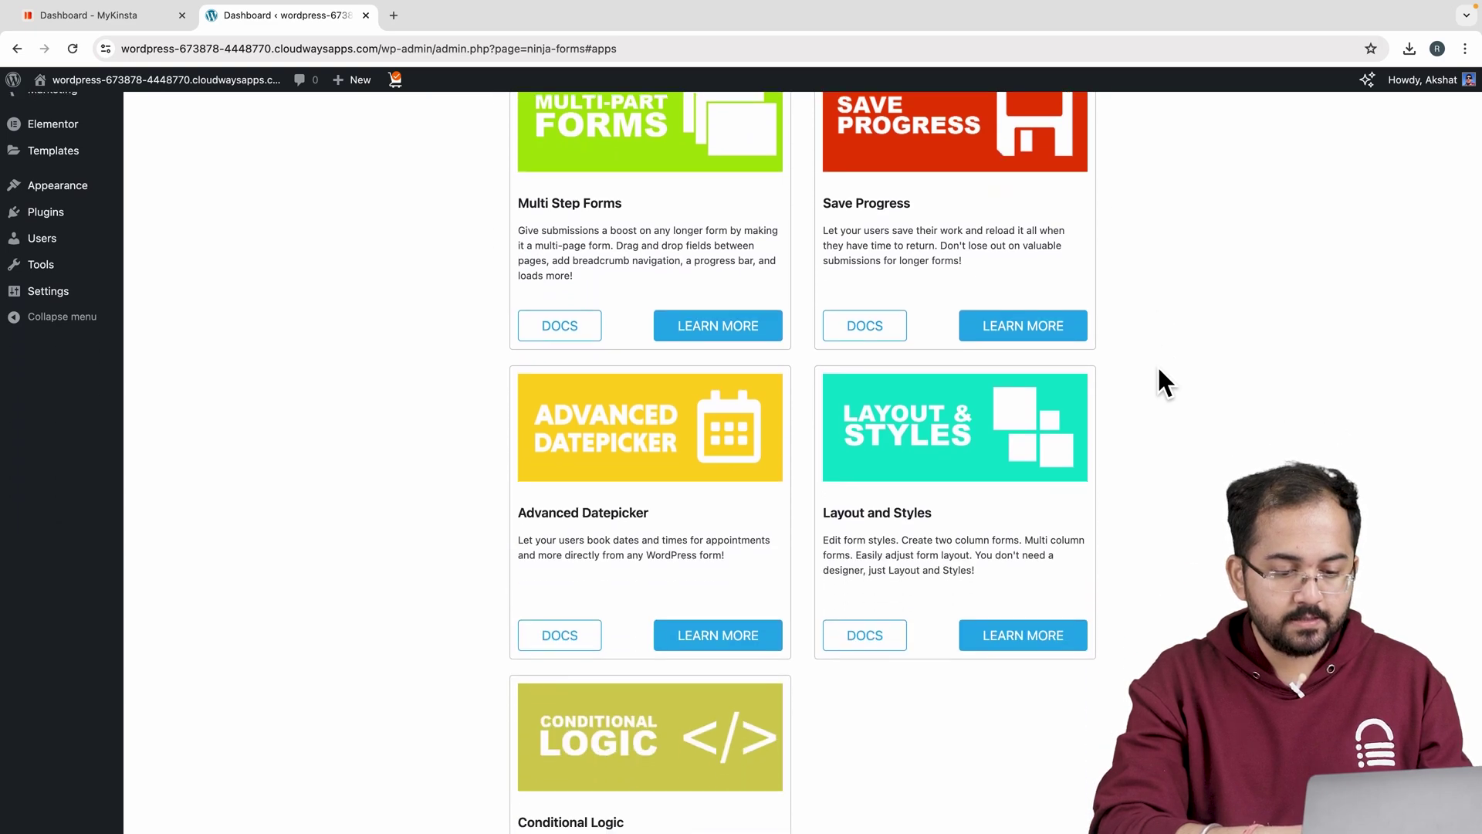
{"action": "scroll", "coordinate": [1160, 371], "scroll_direction": "down", "scroll_amount": 10}
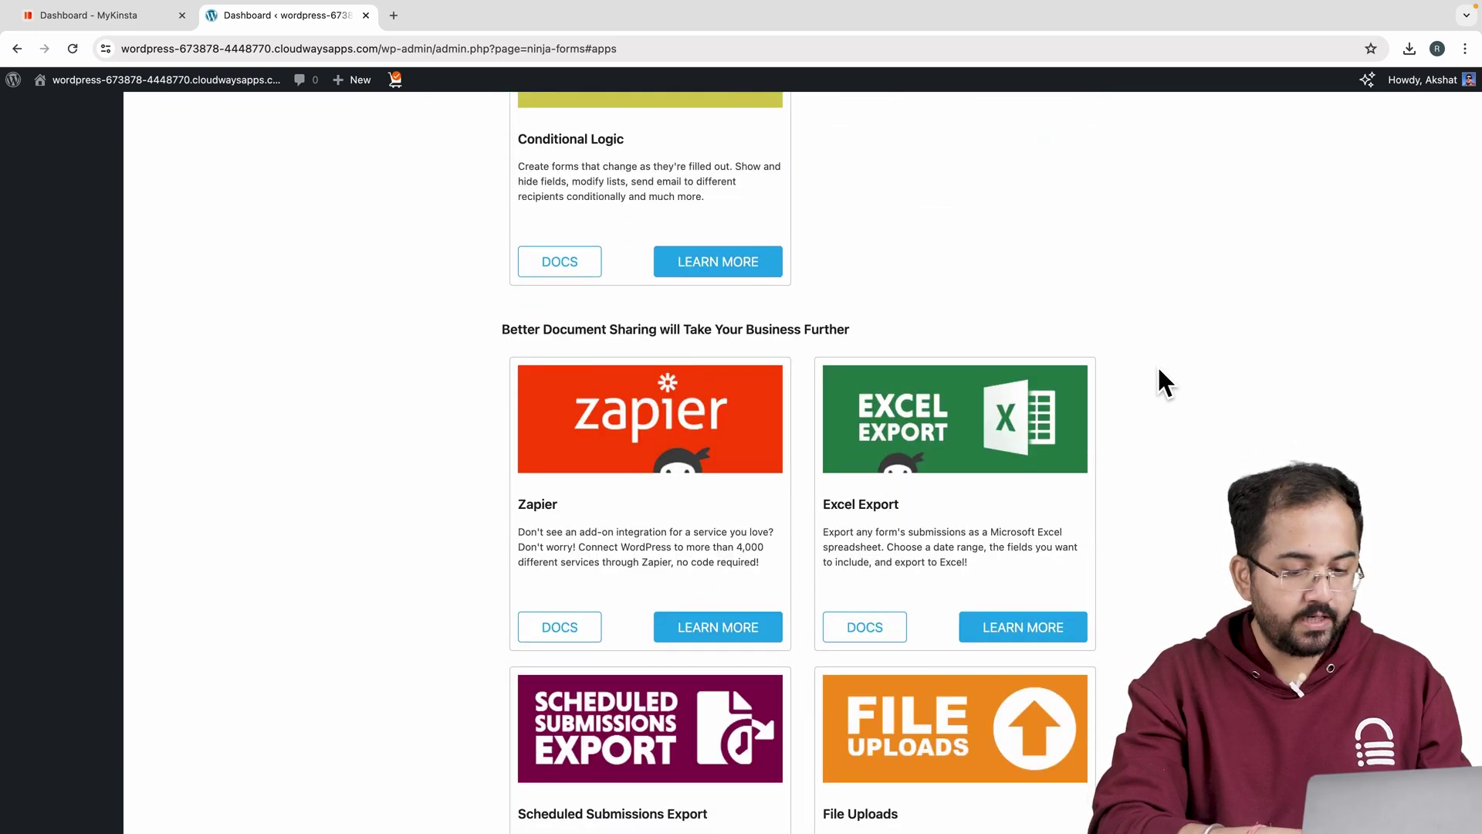
{"action": "scroll", "coordinate": [1159, 370], "scroll_direction": "down", "scroll_amount": 9}
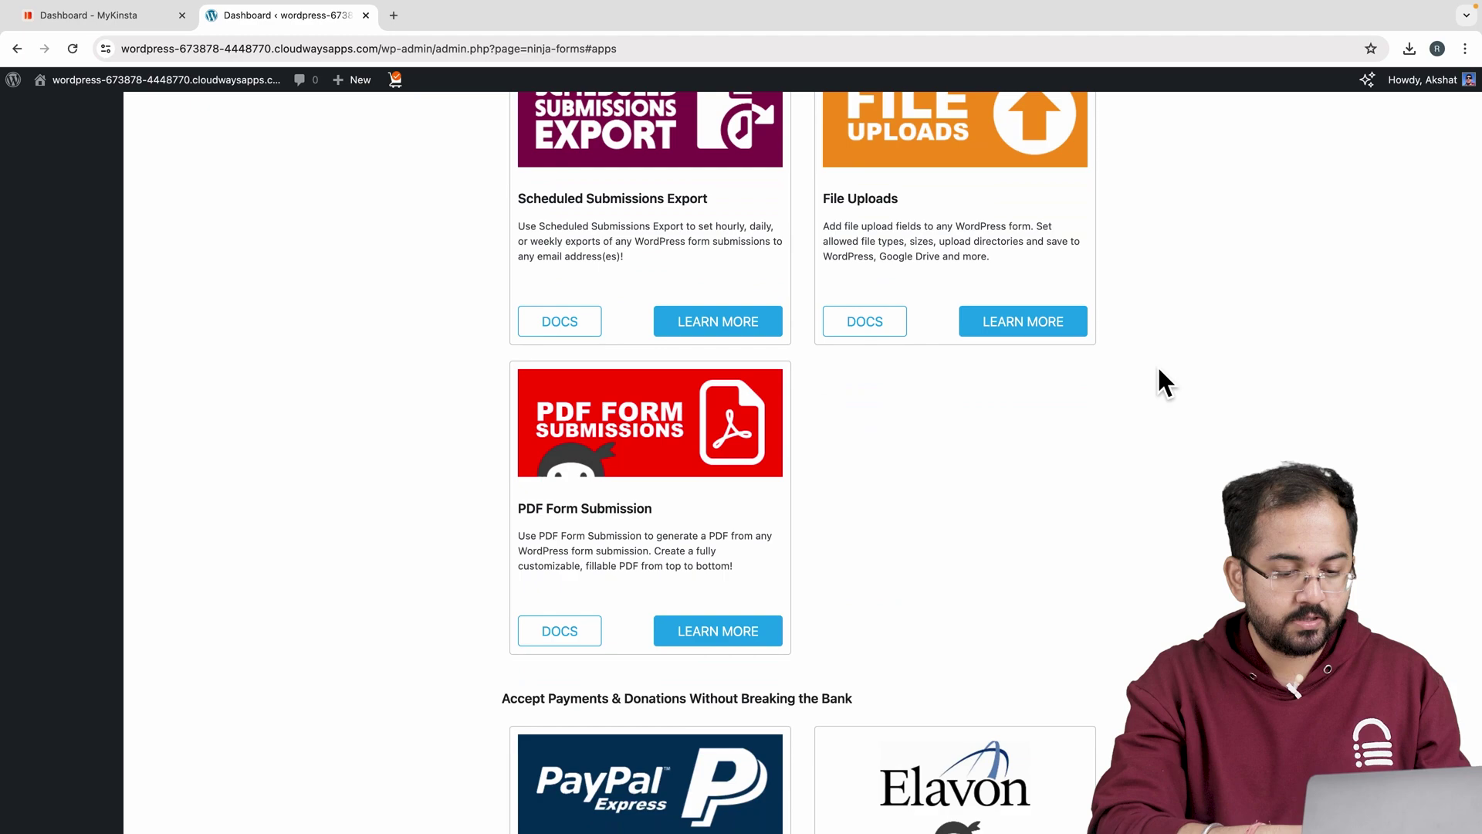
{"action": "scroll", "coordinate": [1157, 364], "scroll_direction": "down", "scroll_amount": 2}
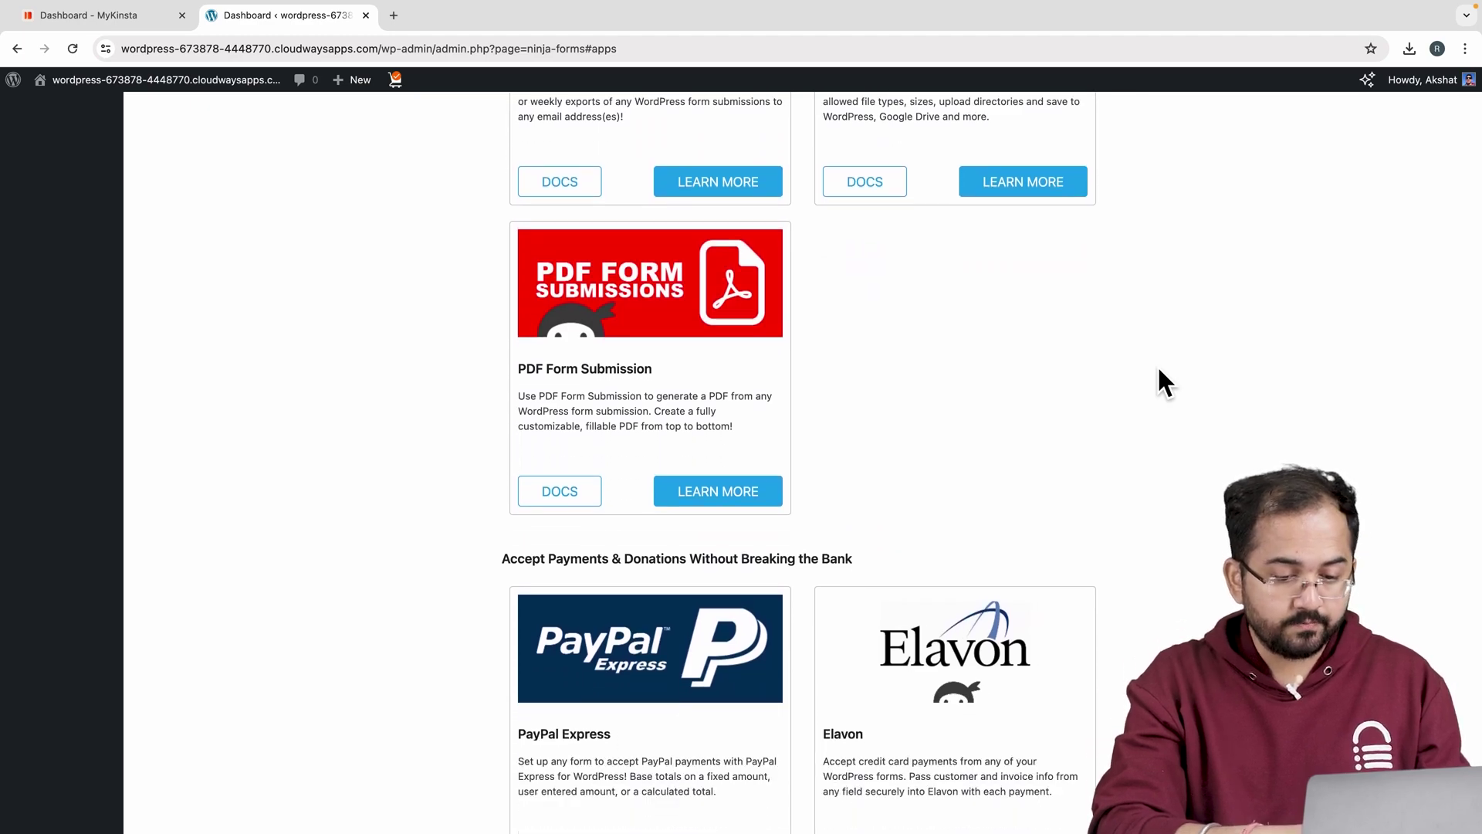
{"action": "scroll", "coordinate": [1156, 365], "scroll_direction": "up", "scroll_amount": 20}
Step: Go to the User access section and scroll down to its User Access Control Panel
{"action": "left_click", "coordinate": [838, 240]}
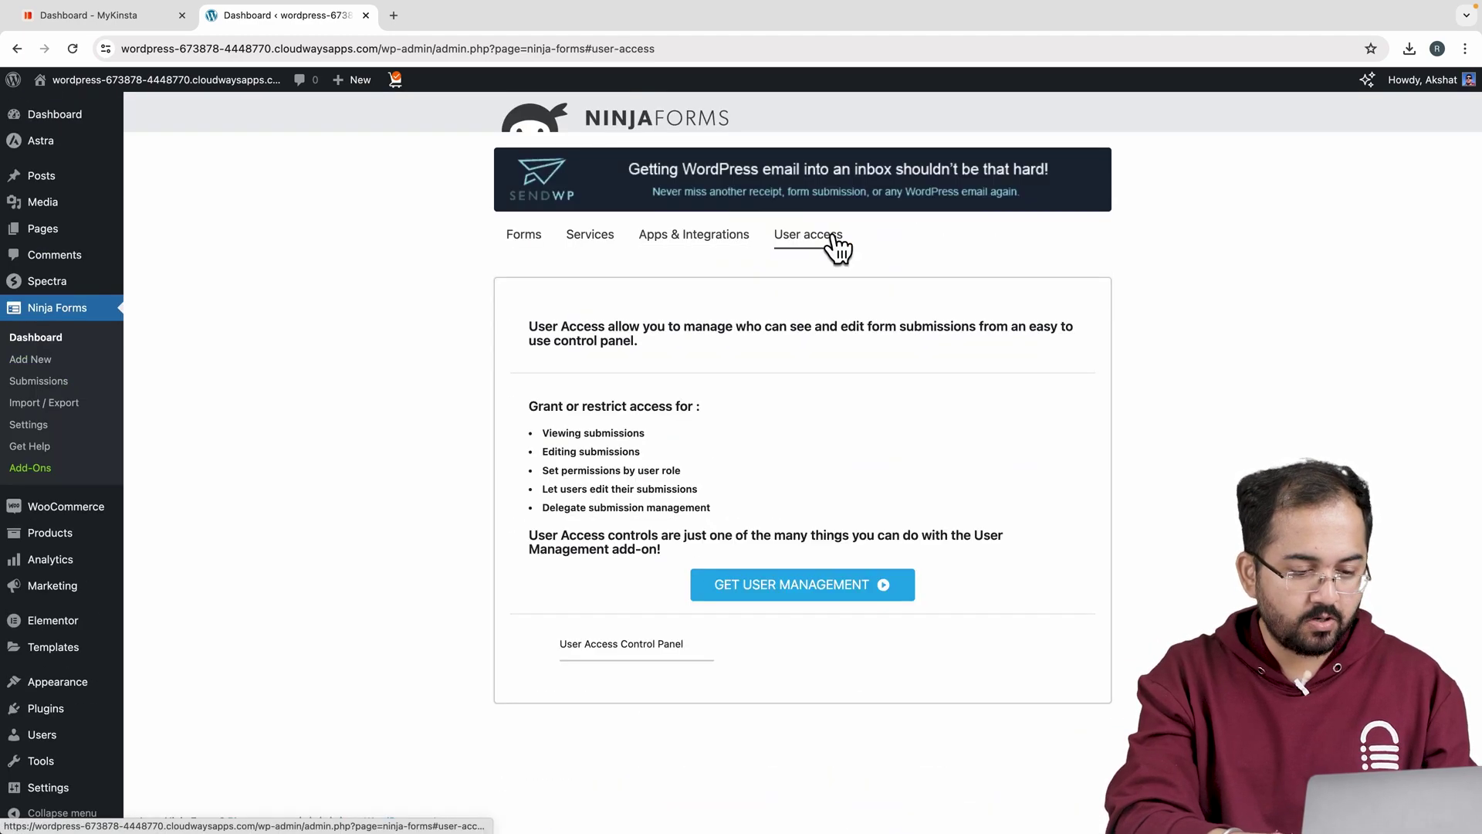
{"action": "scroll", "coordinate": [1006, 450], "scroll_direction": "down", "scroll_amount": 2}
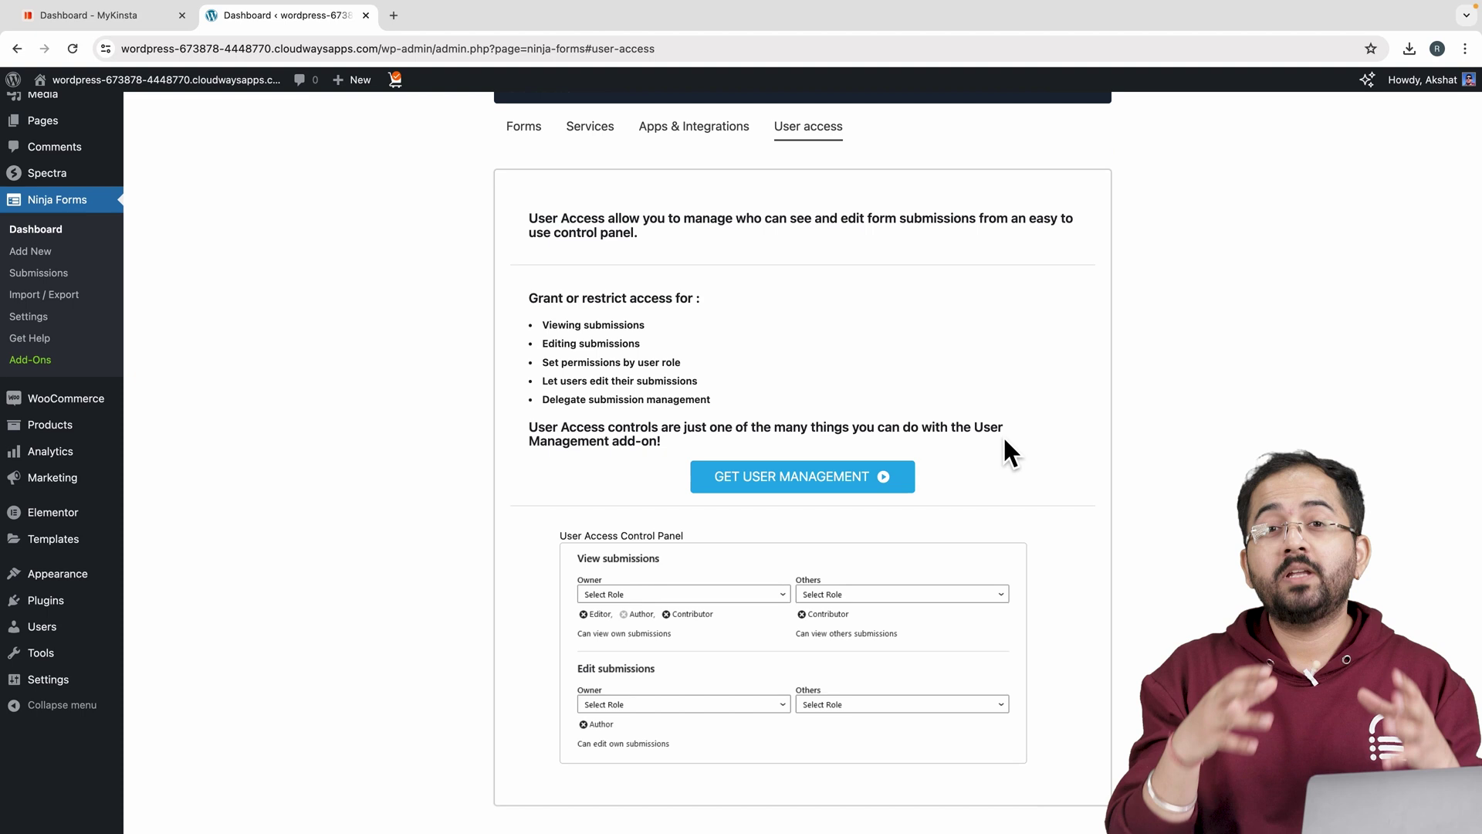